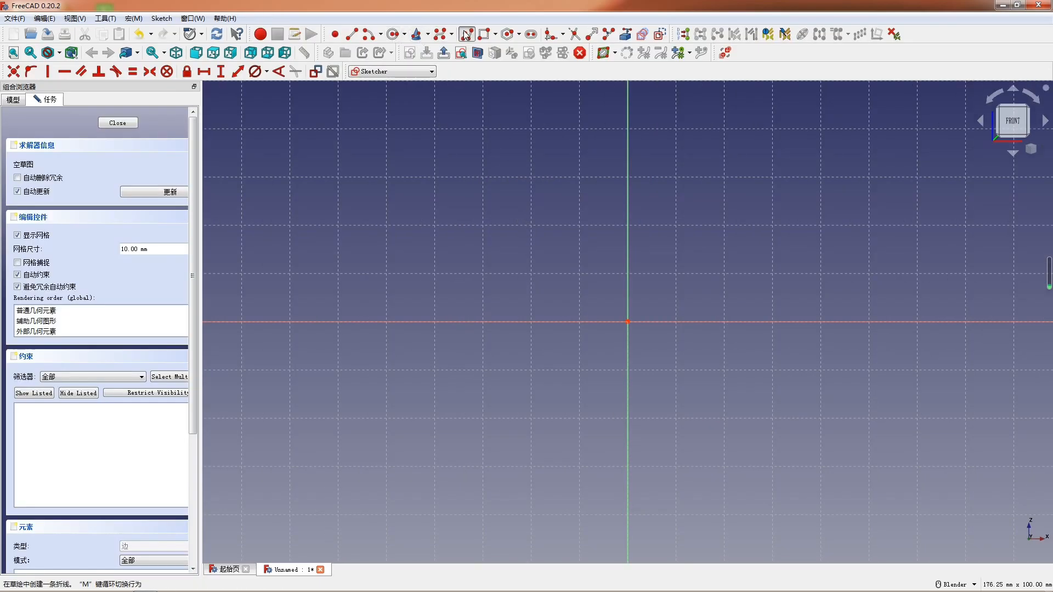
# - Sketch a closed polyline profile on the horizontal axis, about 78 mm wide, with two uprights separated by a slot and a low ledge on the right
pyautogui.click(474, 167)
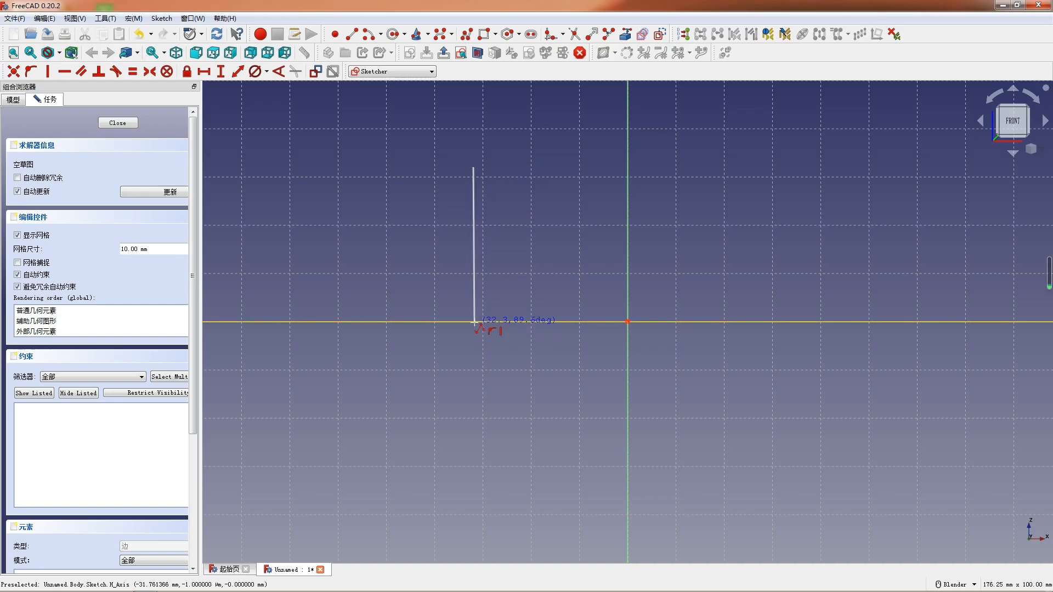
pyautogui.click(475, 321)
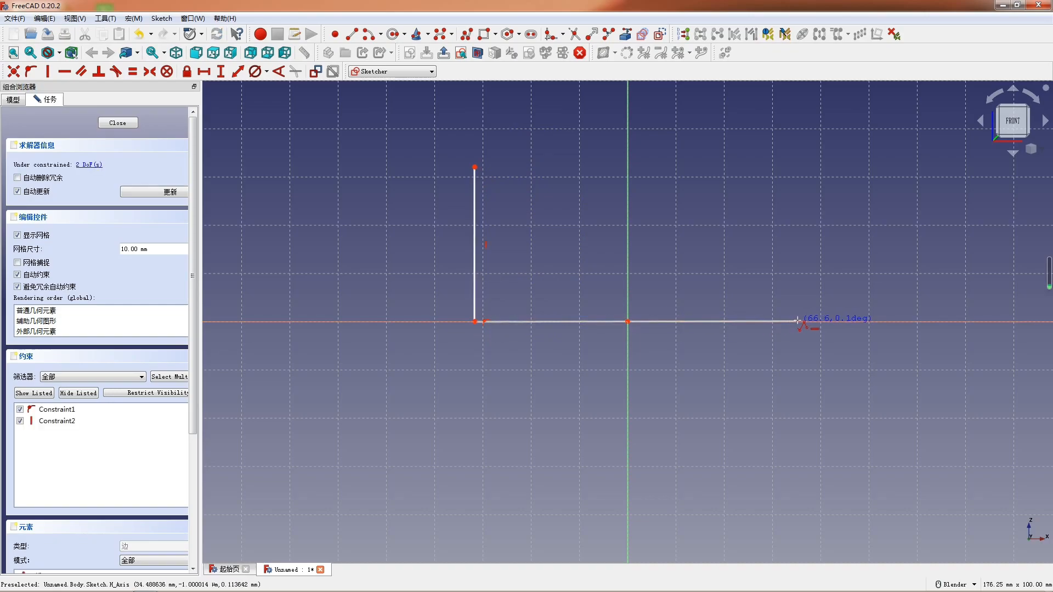
pyautogui.click(850, 320)
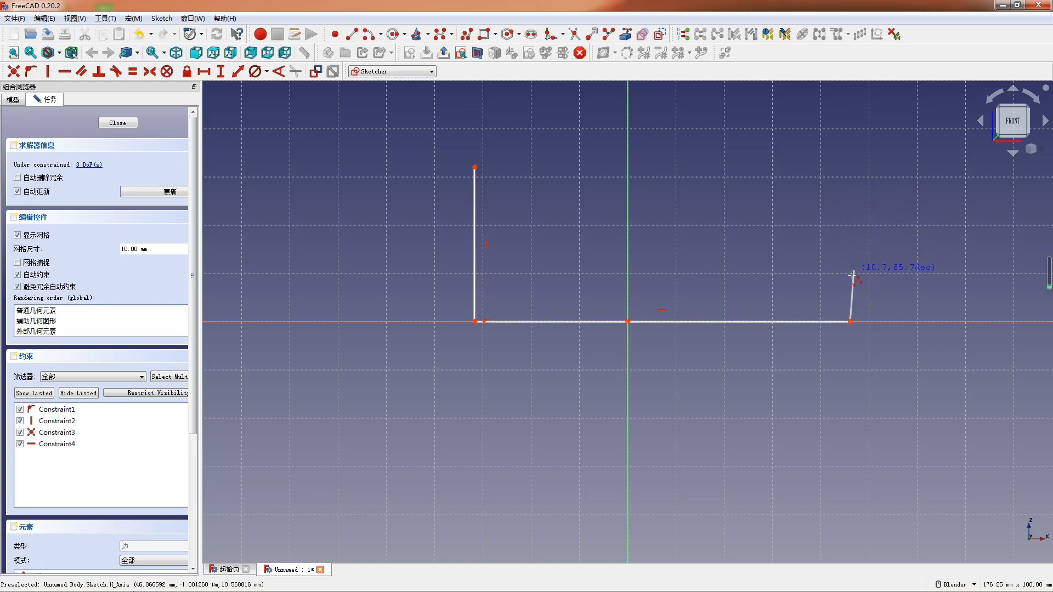
pyautogui.click(850, 278)
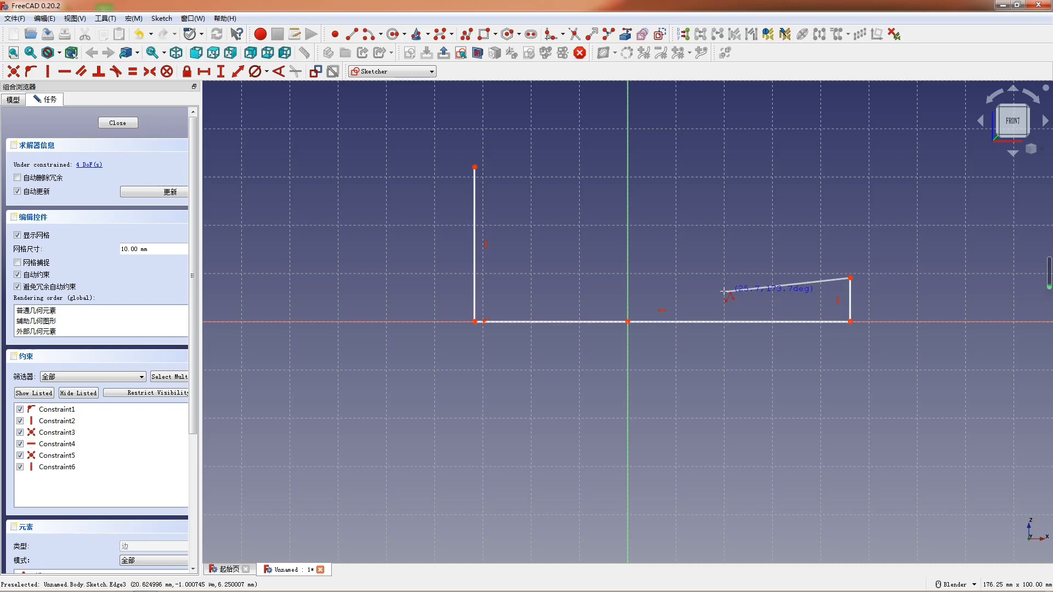
pyautogui.click(698, 277)
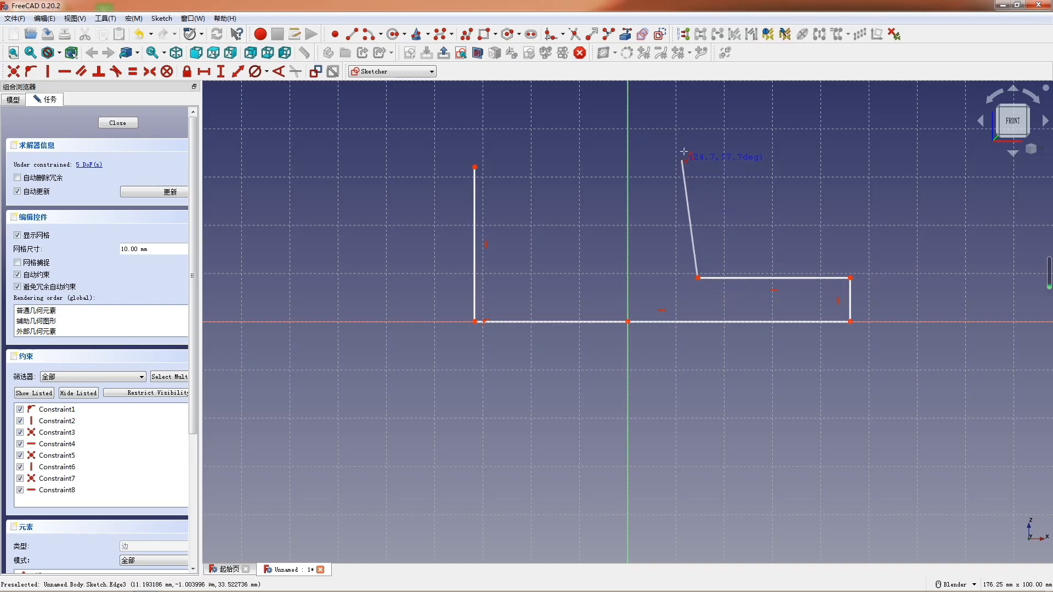
pyautogui.click(699, 143)
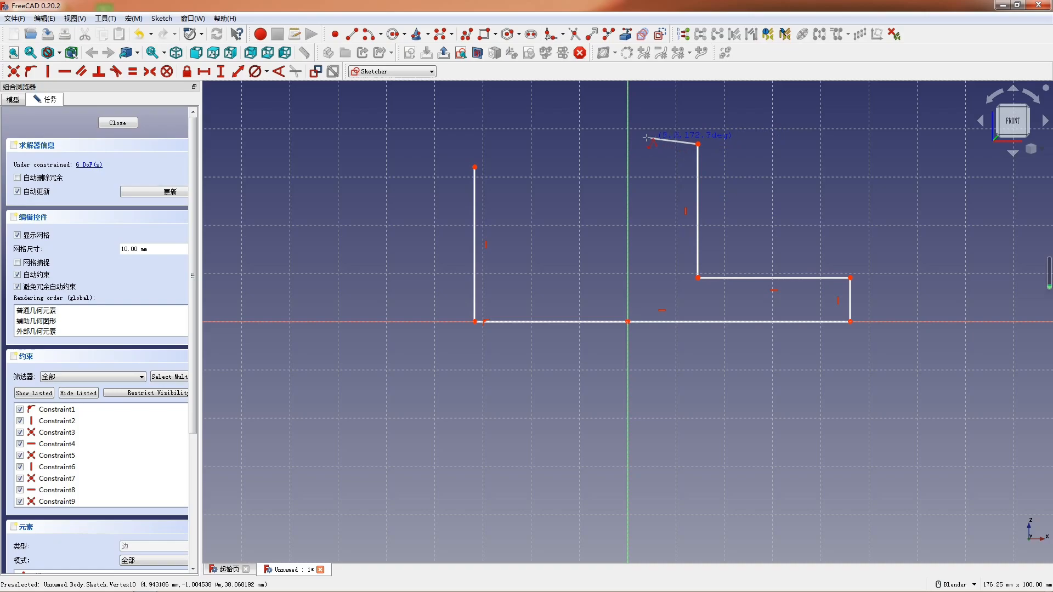
pyautogui.click(640, 145)
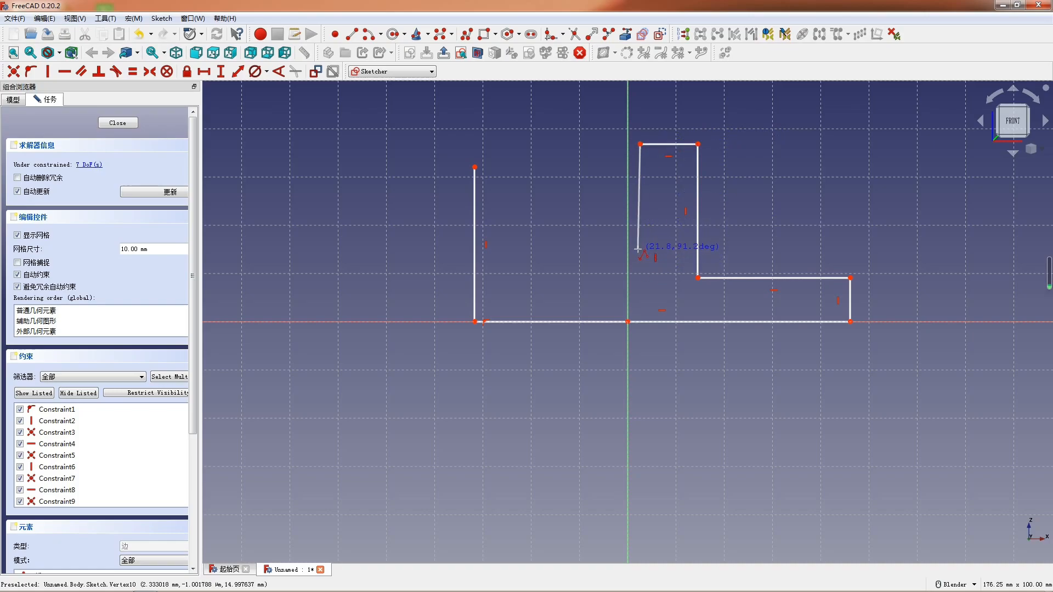
pyautogui.click(640, 248)
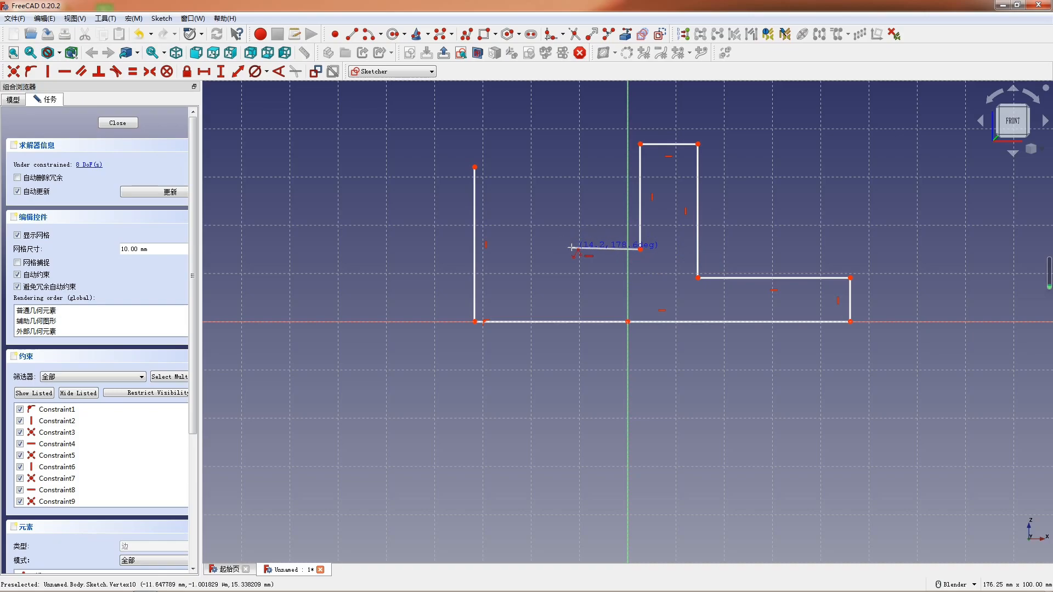
pyautogui.click(572, 249)
pyautogui.click(572, 147)
pyautogui.click(475, 167)
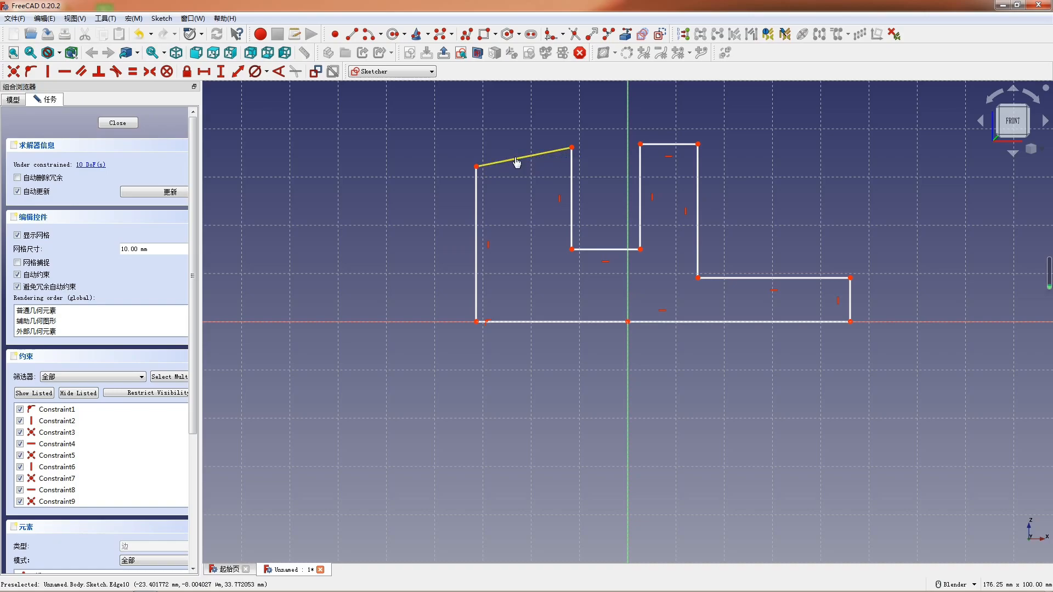
# - Constrain the left upright's sloped top edge to horizontal and make it equal in length to the right upright's top edge
pyautogui.click(516, 160)
pyautogui.press('h')
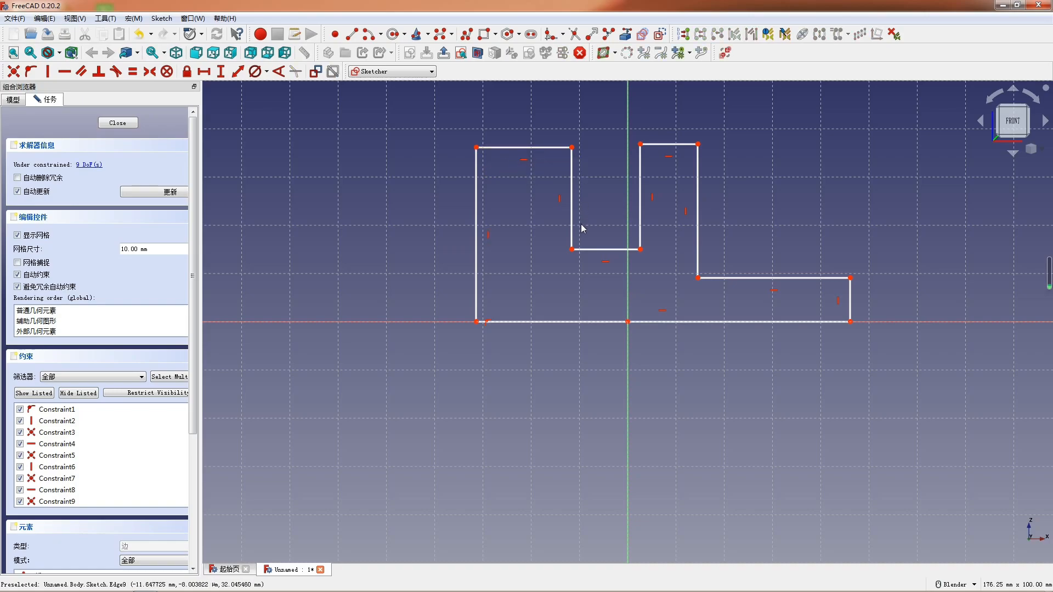
pyautogui.click(515, 146)
pyautogui.click(665, 145)
pyautogui.press('e')
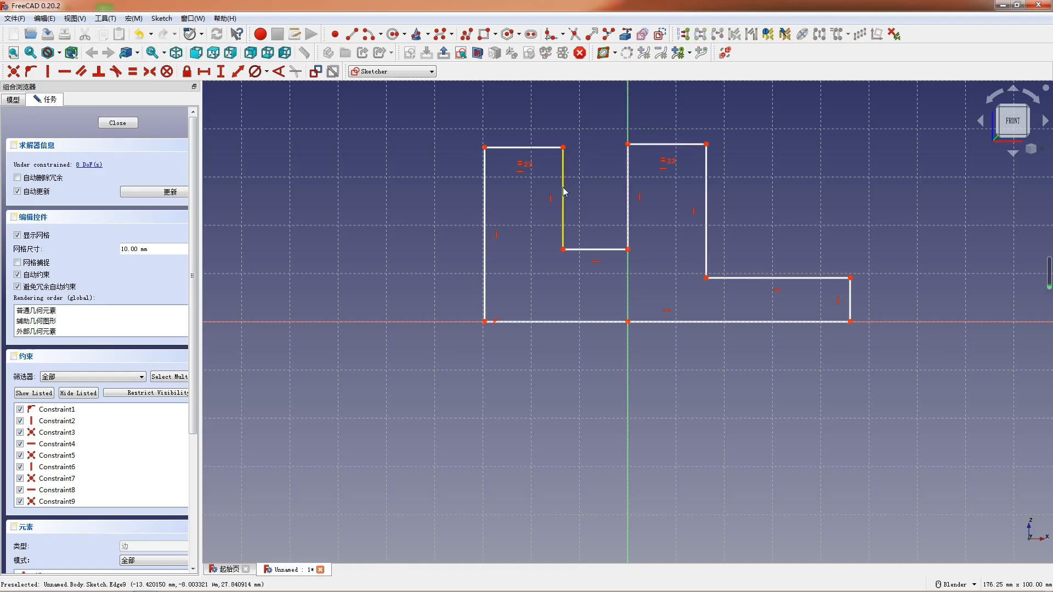
# - Apply an equal-length constraint to the two vertical inner sides of the slot
pyautogui.click(563, 206)
pyautogui.click(630, 176)
pyautogui.press('e')
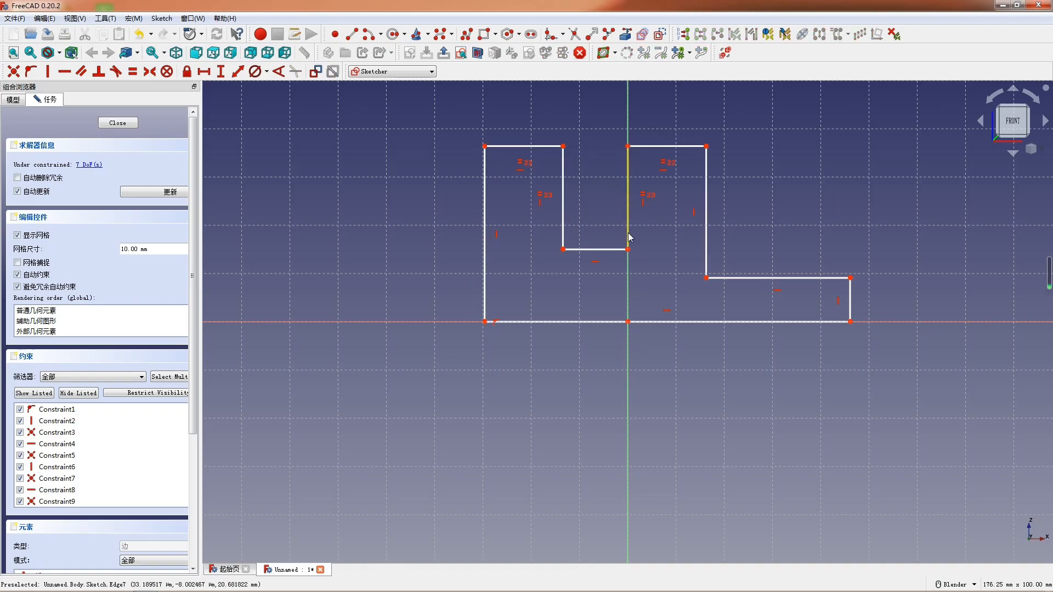
# - Add a horizontal dimension to the profile's base line and set its length to 53 mm
pyautogui.moveTo(762, 324)
pyautogui.mouseDown()
pyautogui.moveTo(682, 313)
pyautogui.moveTo(825, 319)
pyautogui.moveTo(756, 318)
pyautogui.mouseUp()
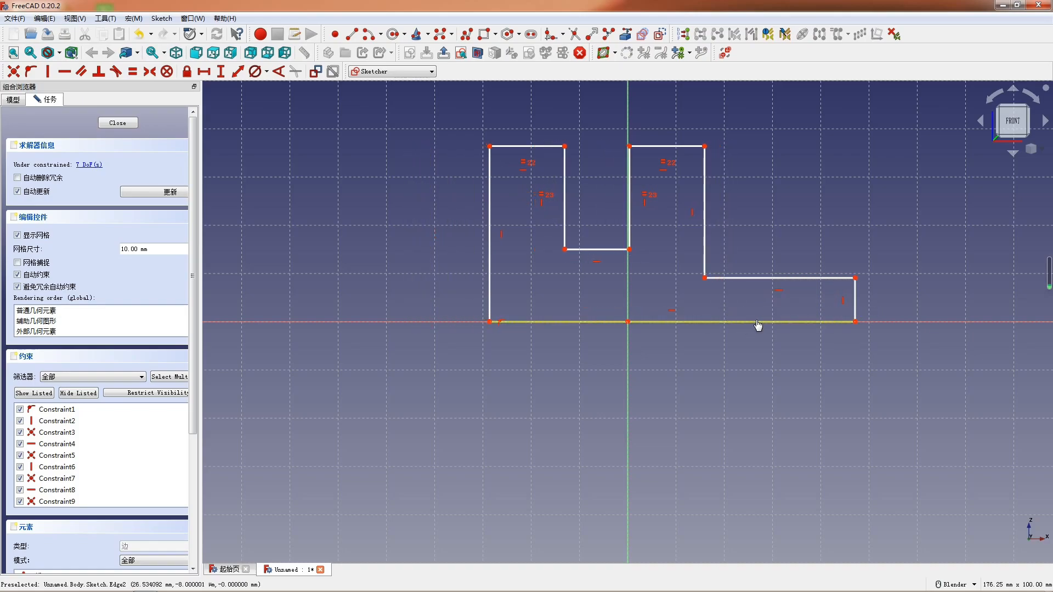
pyautogui.press('l')
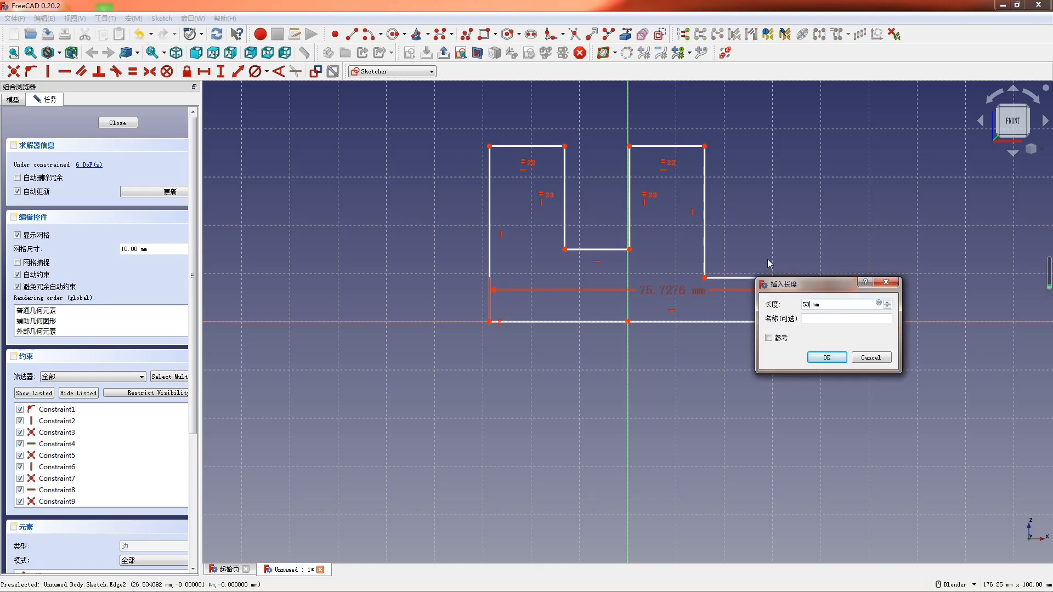
pyautogui.press('Return')
pyautogui.scroll(3, 738, 235)
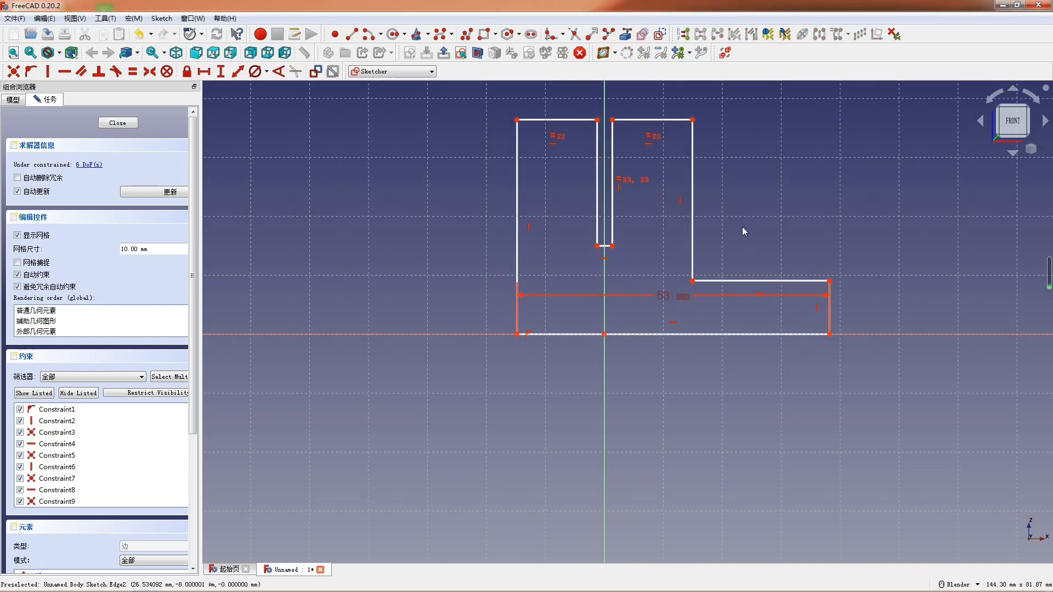
pyautogui.click(547, 264)
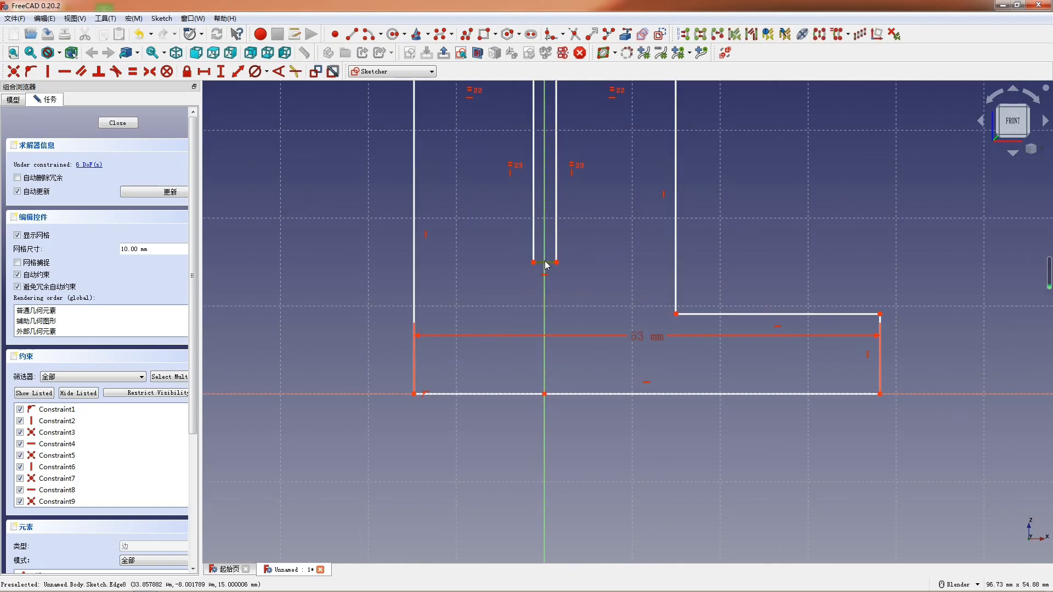
pyautogui.press('k')
pyautogui.press('d')
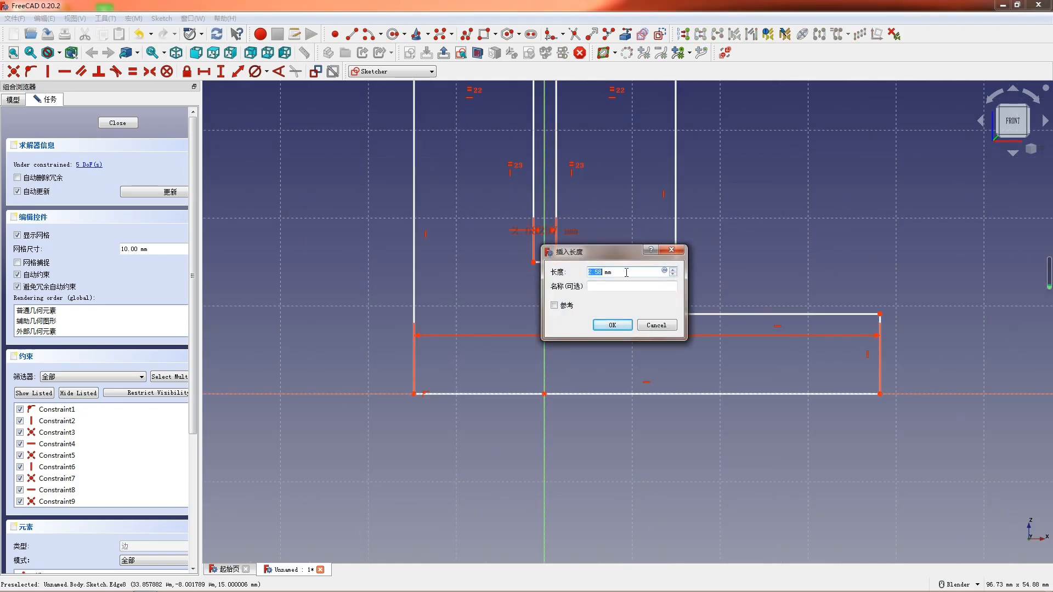
pyautogui.press('Return')
# - Dimension the right upright's top edge and set its width to 6 mm
pyautogui.scroll(-4, 511, 373)
pyautogui.click(560, 242)
pyautogui.press('k')
pyautogui.press('d')
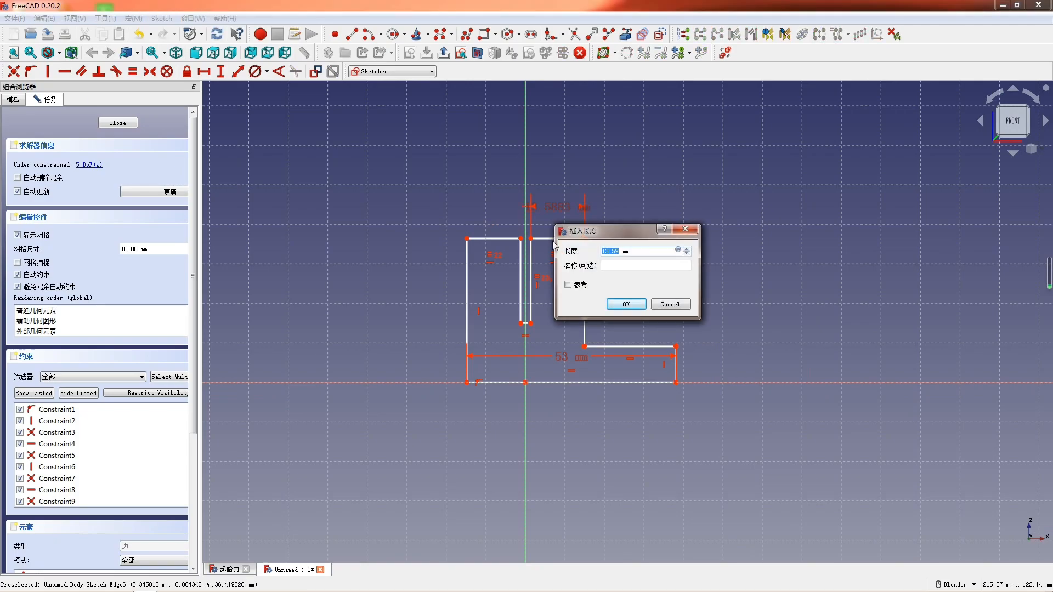
pyautogui.write('6')
pyautogui.press('Return')
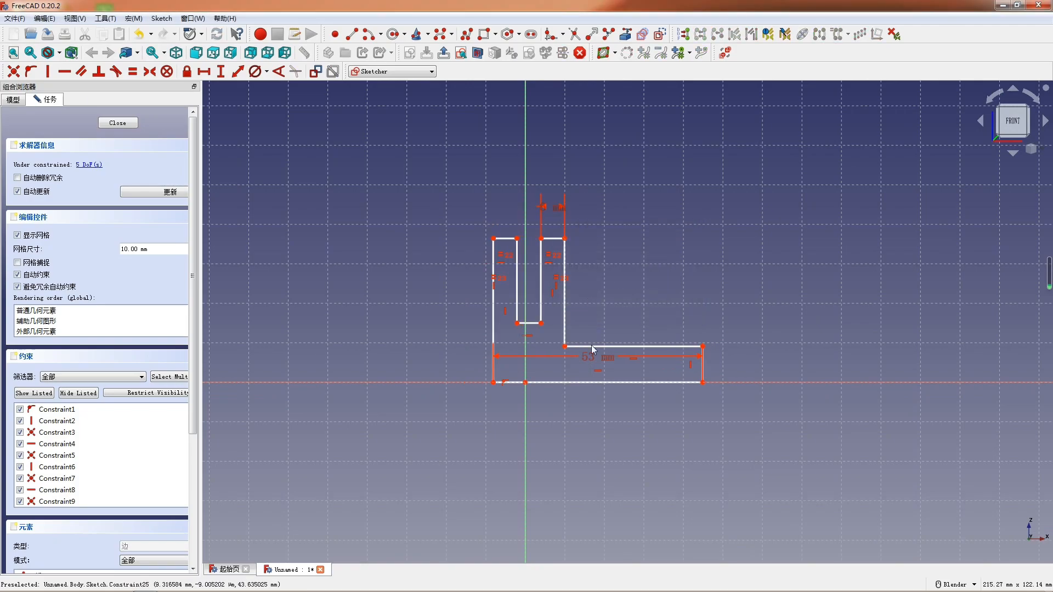
# - Dimension the slot's right inner side and set the slot depth to 11 mm
pyautogui.scroll(2, 591, 345)
pyautogui.scroll(1, 489, 345)
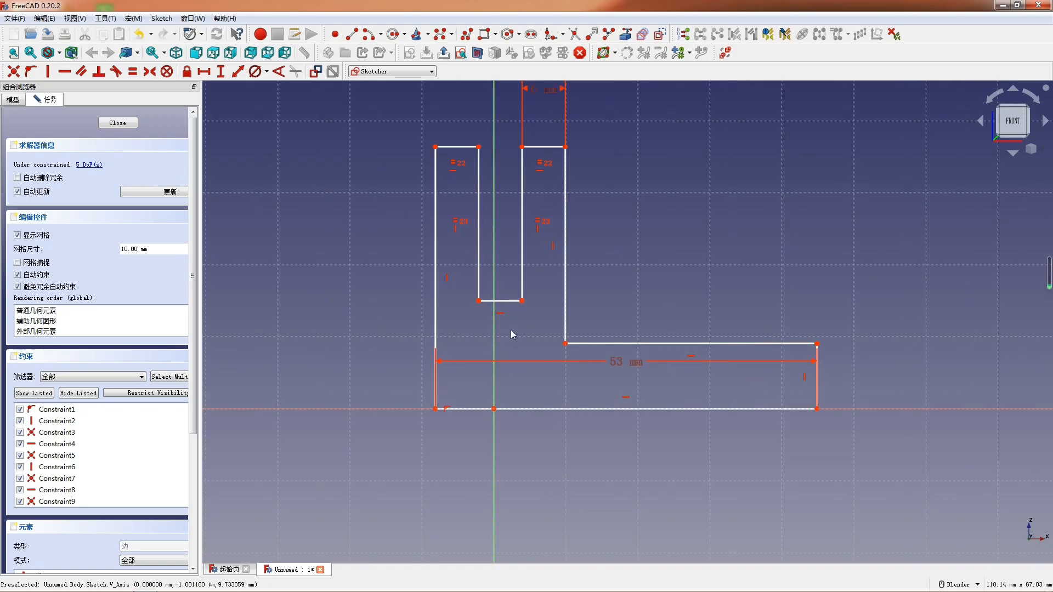
pyautogui.click(523, 234)
pyautogui.write('kd11')
pyautogui.press('Return')
# - Dimension the profile's left outer edge and set its height to 20 mm
pyautogui.scroll(1, 550, 253)
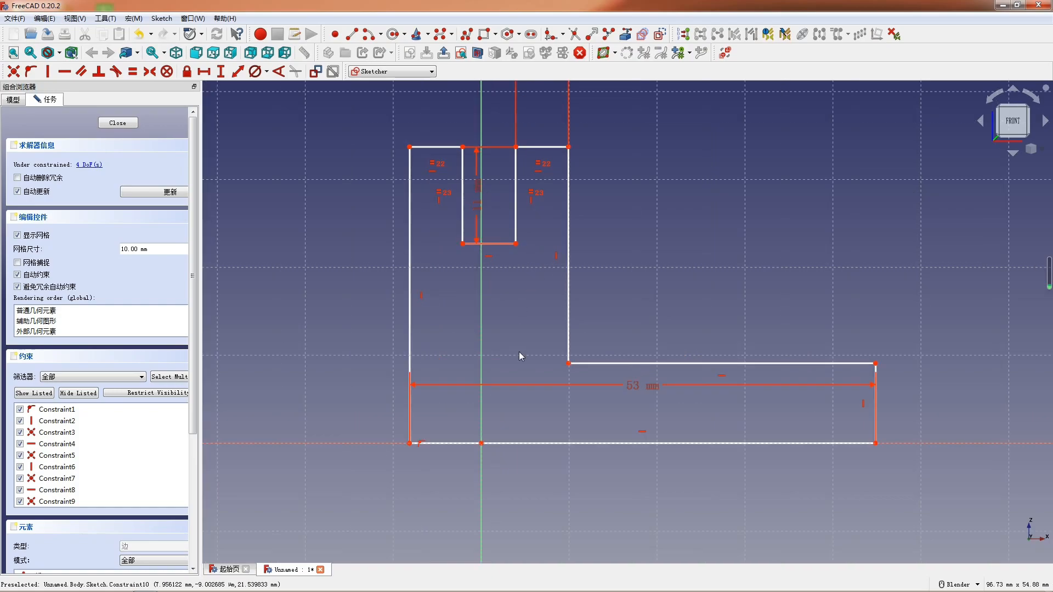
pyautogui.click(408, 393)
pyautogui.write('kd2')
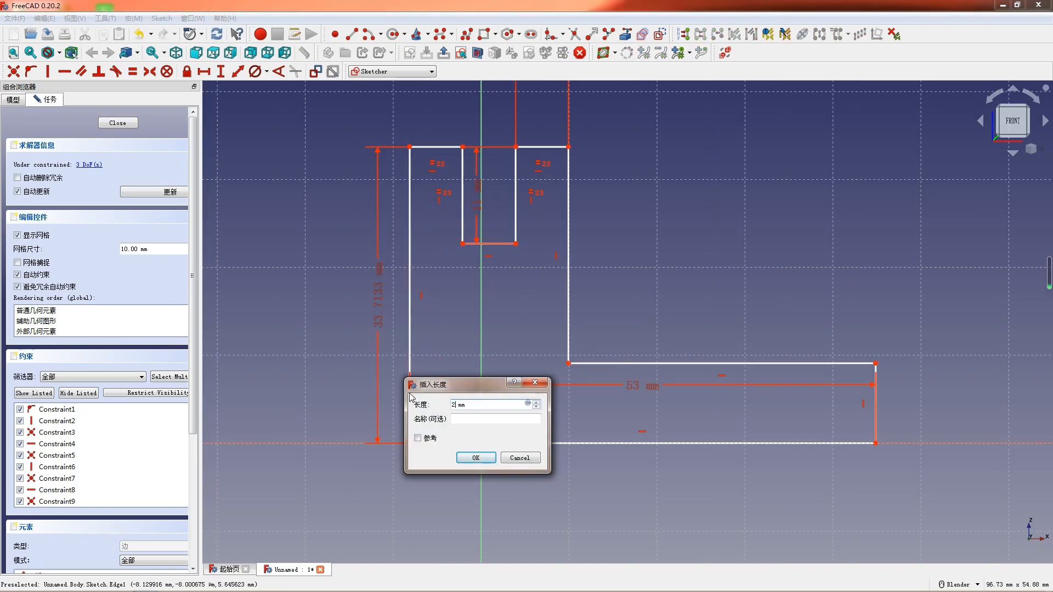
pyautogui.write('0')
pyautogui.press('Return')
# - Shift the profile slightly left along the horizontal axis and set the width across the two uprights' outer top corners to 24 mm
pyautogui.scroll(-1, 606, 390)
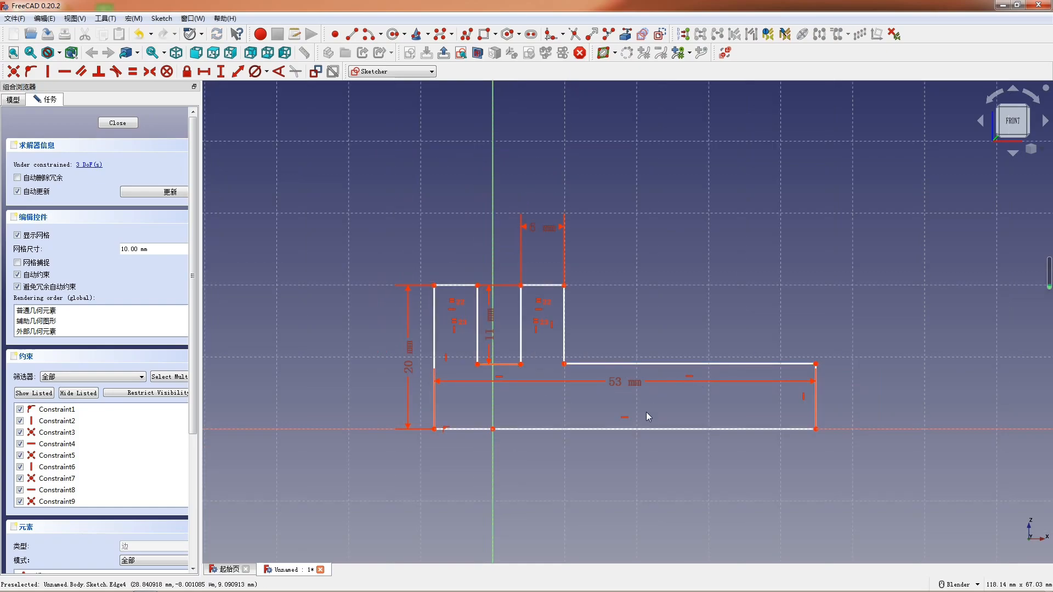
pyautogui.moveTo(592, 429)
pyautogui.mouseDown()
pyautogui.moveTo(508, 431)
pyautogui.moveTo(585, 429)
pyautogui.moveTo(574, 423)
pyautogui.mouseUp()
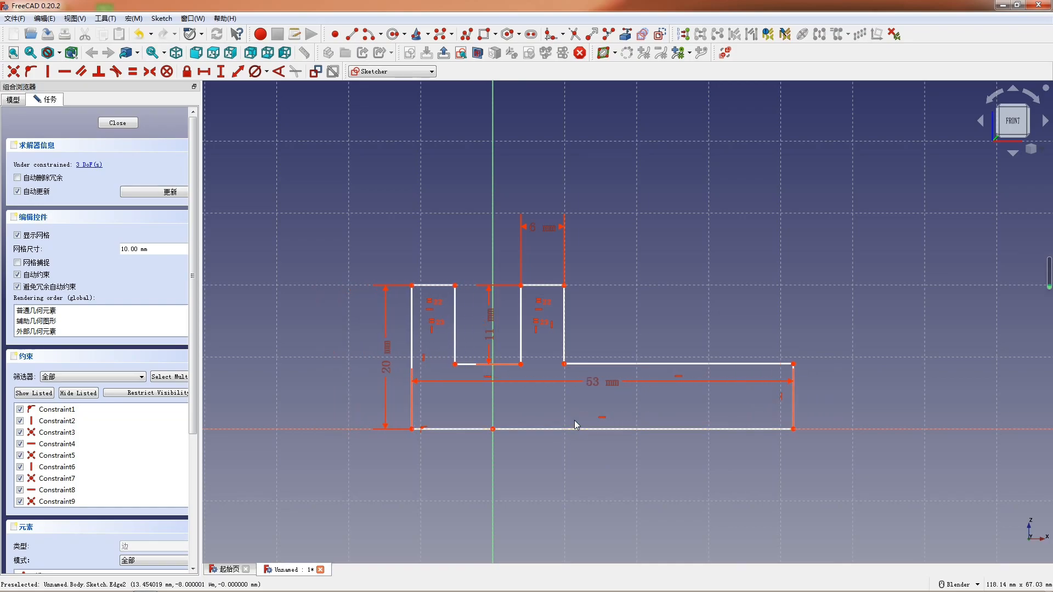
pyautogui.scroll(-1, 563, 362)
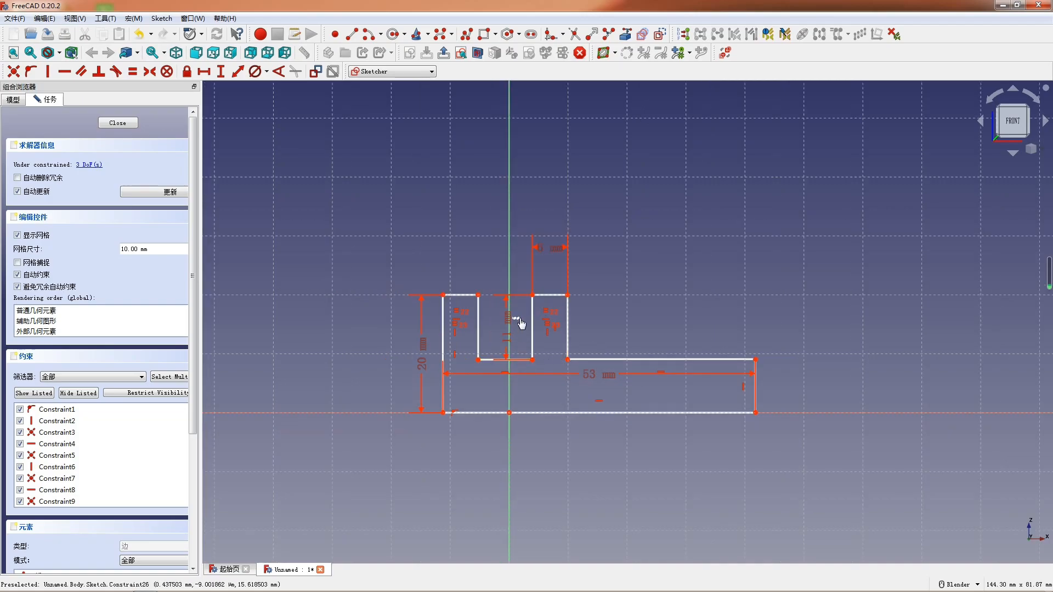
pyautogui.scroll(-1, 637, 400)
pyautogui.scroll(1, 728, 416)
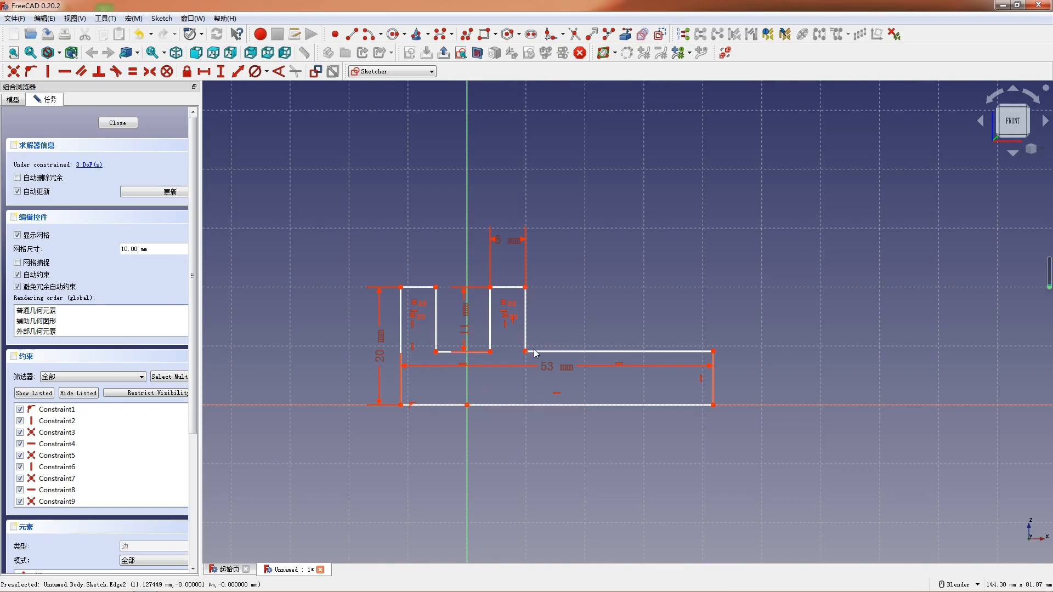
pyautogui.click(527, 291)
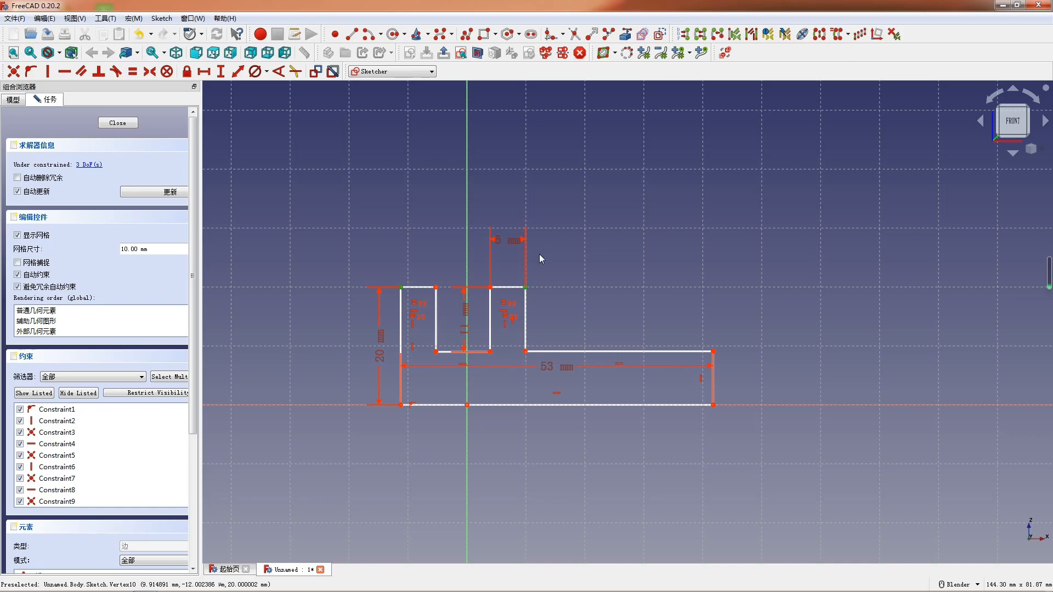
pyautogui.write('l24')
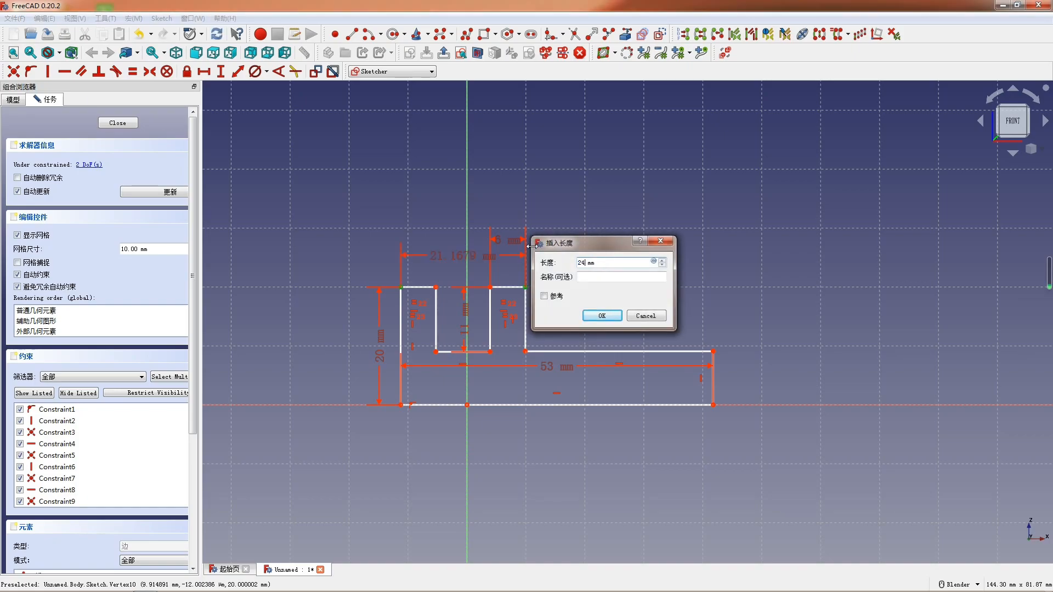
pyautogui.press('Return')
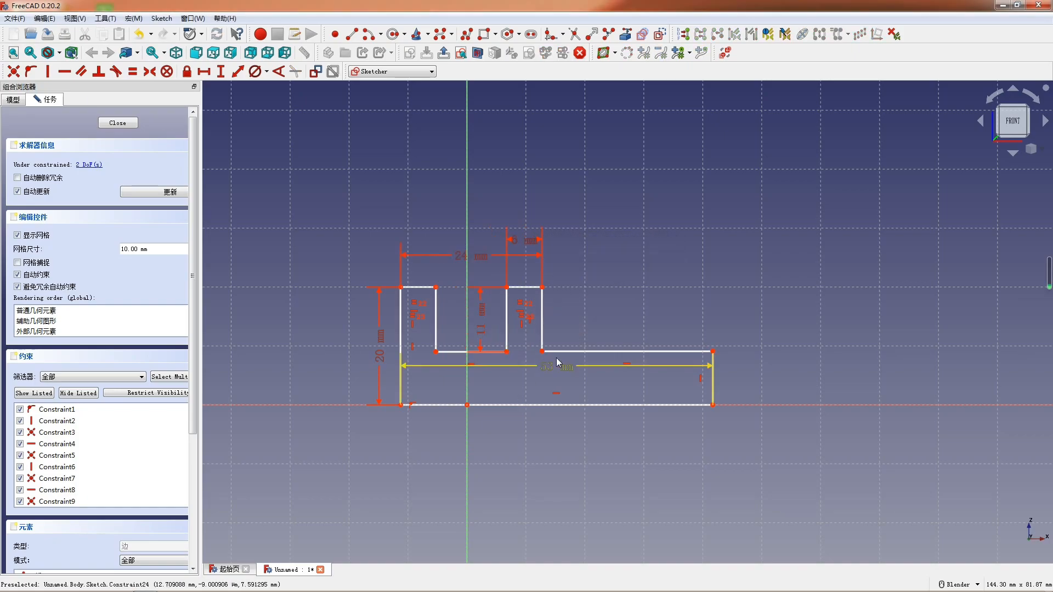
# - Move the profile further left, undo the redundant constraint, and make the base's right endpoint coincident with the origin
pyautogui.moveTo(581, 403); pyautogui.dragTo(425, 389)
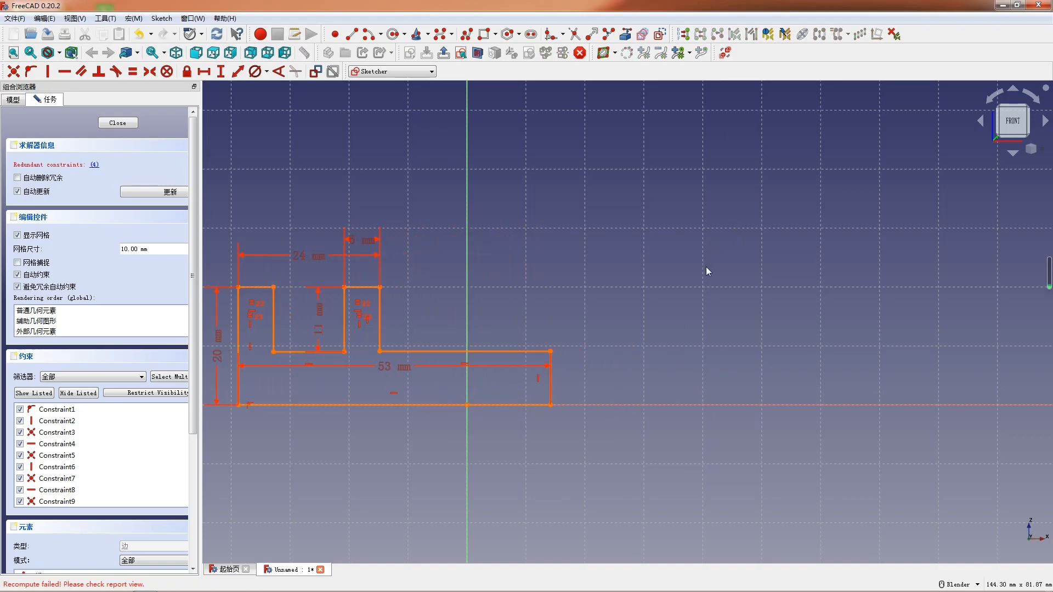
pyautogui.hotkey('ctrl', 'z')
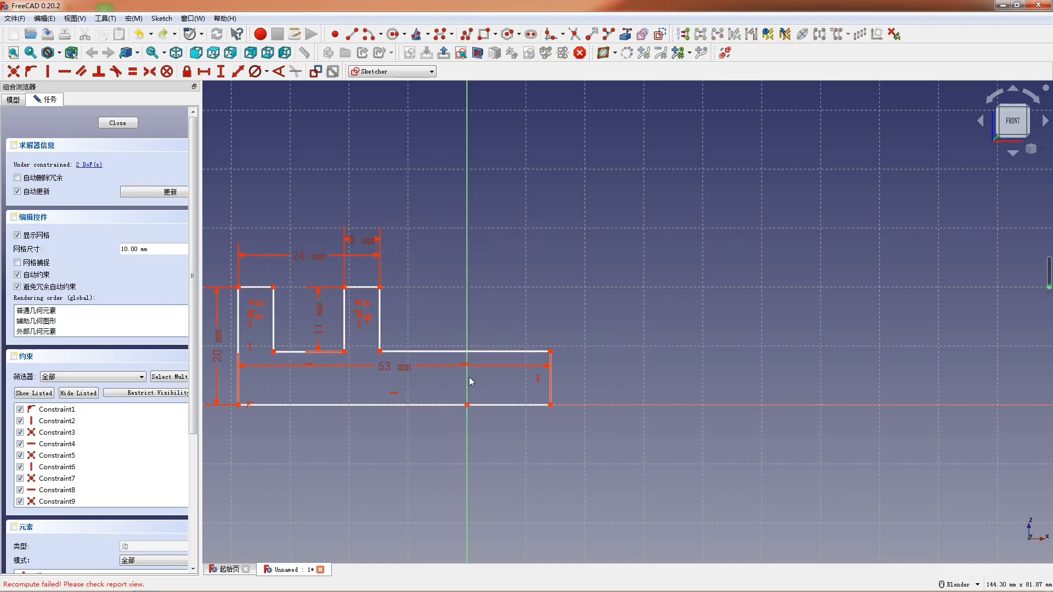
pyautogui.click(467, 405)
pyautogui.click(551, 405)
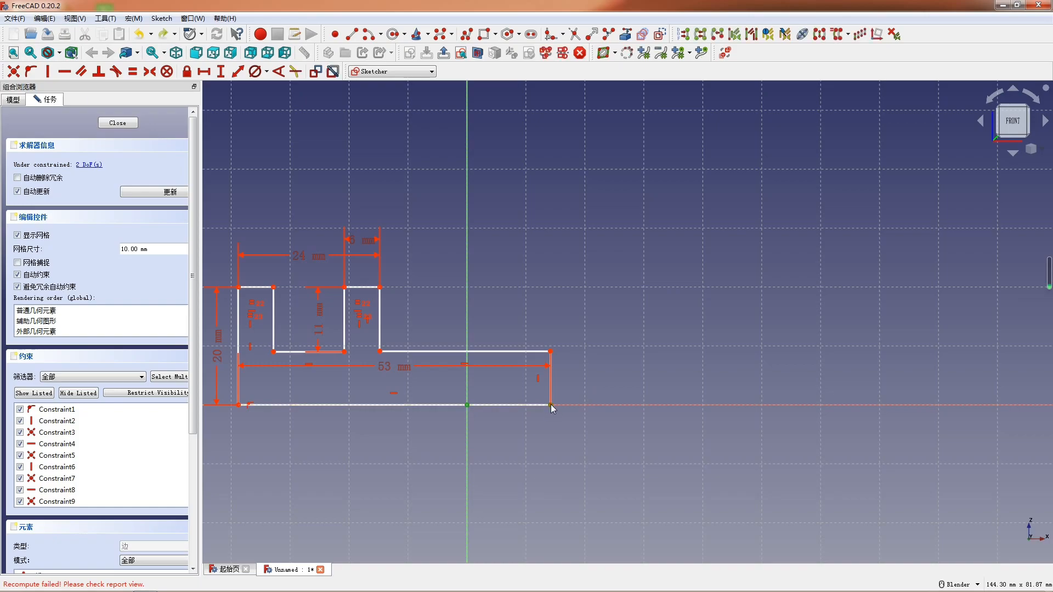
pyautogui.press('c')
# - Lower the horizontal ledge edge on the profile's right side to about 6 mm above the base line
pyautogui.scroll(-4, 716, 400)
pyautogui.scroll(2, 541, 374)
pyautogui.scroll(1, 548, 378)
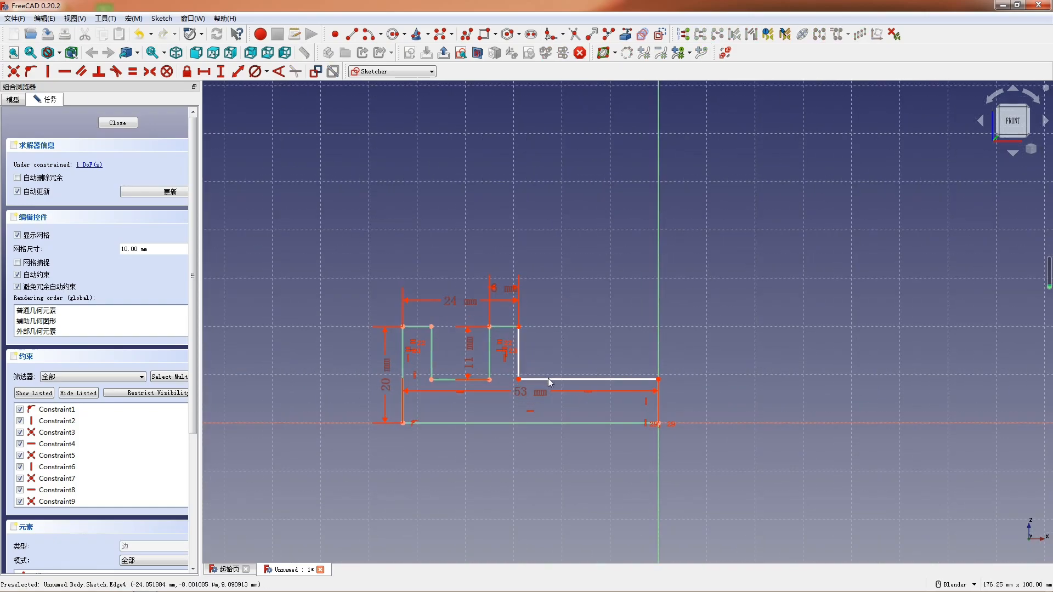
pyautogui.moveTo(550, 382)
pyautogui.mouseDown()
pyautogui.moveTo(581, 387)
pyautogui.moveTo(593, 376)
pyautogui.moveTo(591, 399)
pyautogui.mouseUp()
pyautogui.scroll(4, 555, 389)
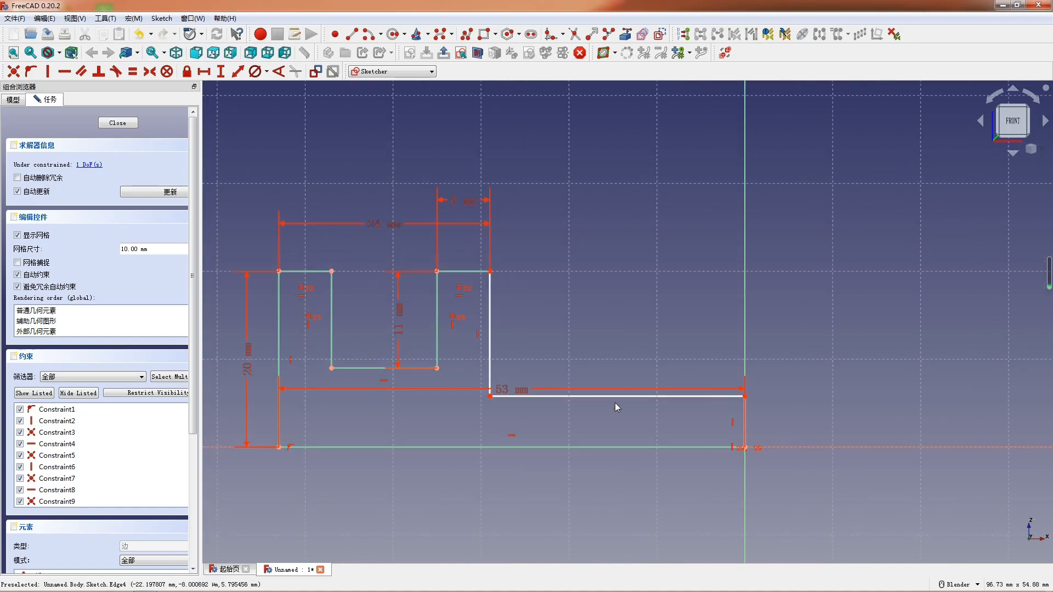
pyautogui.scroll(-2, 615, 406)
pyautogui.scroll(-2, 584, 411)
pyautogui.scroll(3, 489, 455)
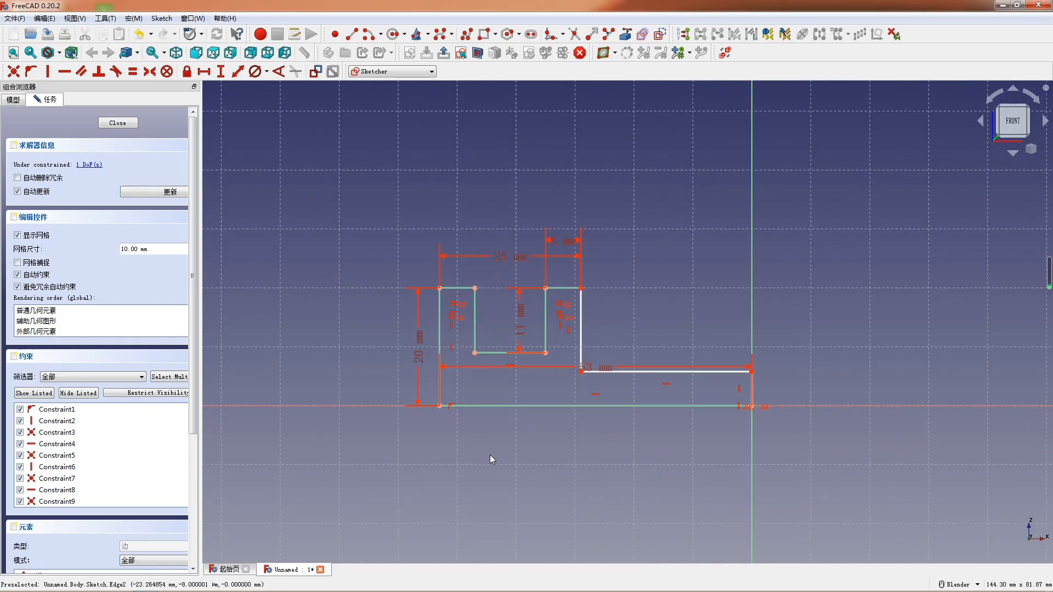
# - Set the height of the profile's short edge at the ledge end to 6 mm and close the sketch
pyautogui.scroll(3, 433, 459)
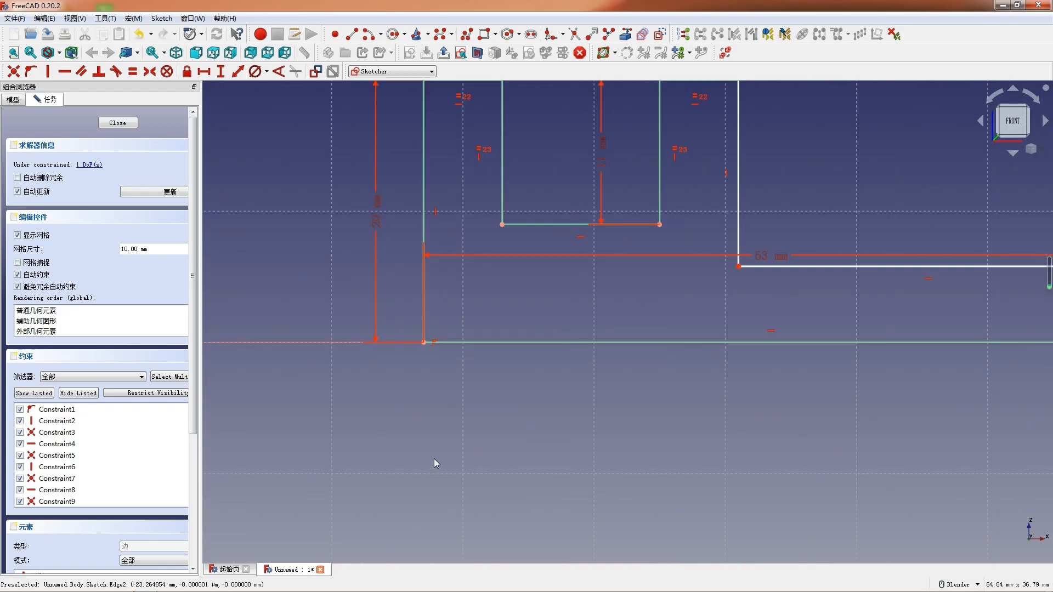
pyautogui.scroll(-3, 603, 395)
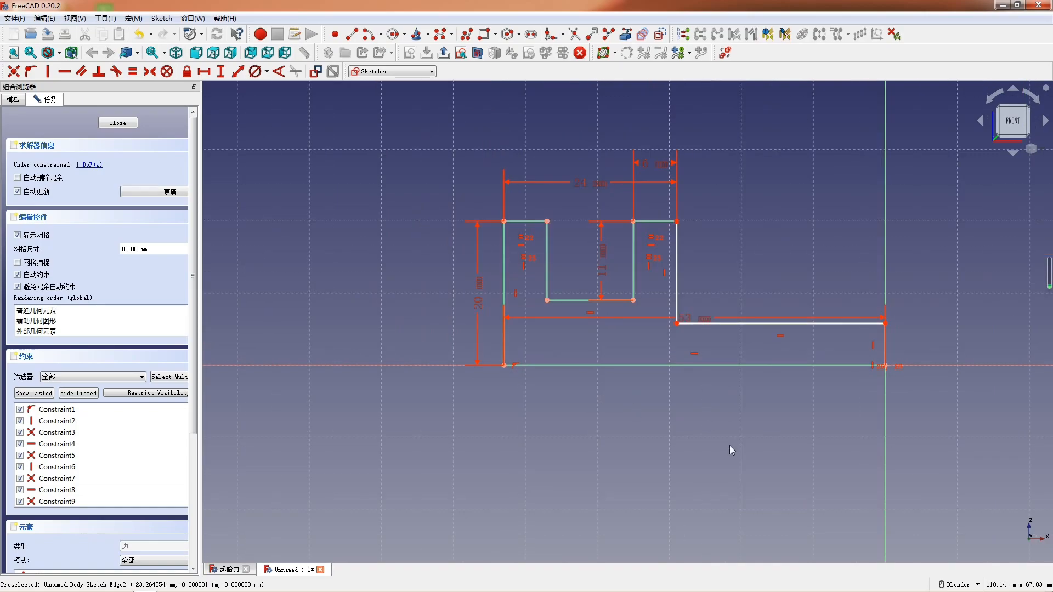
pyautogui.click(886, 343)
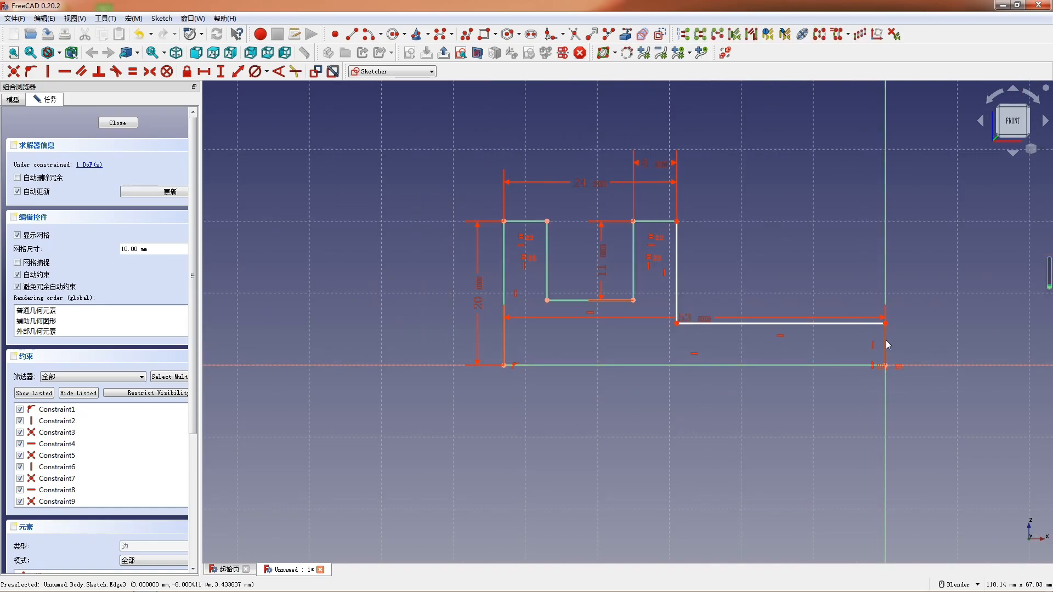
pyautogui.press('i')
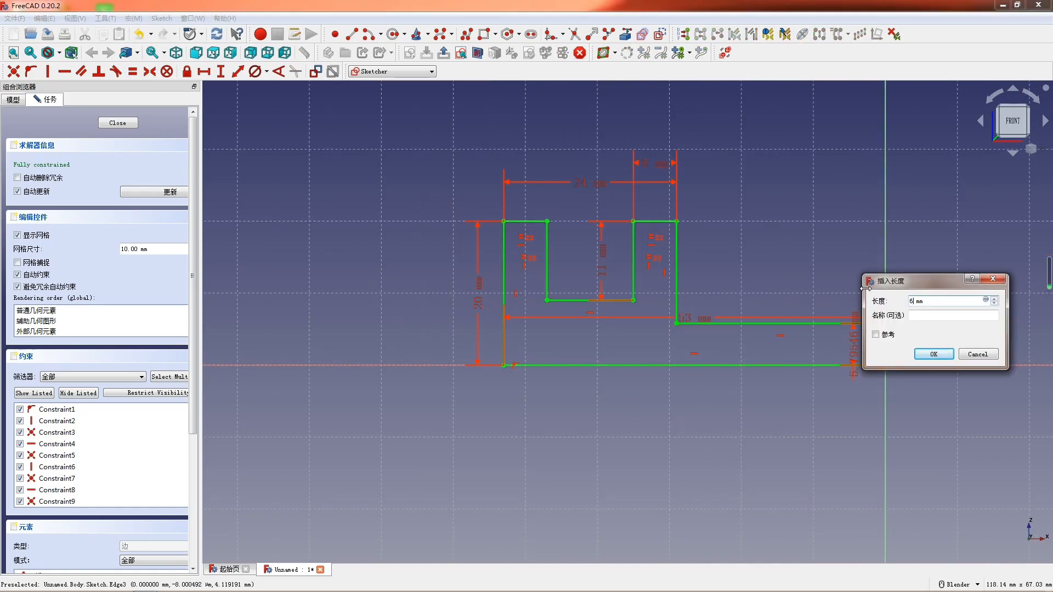
pyautogui.press('Return')
pyautogui.scroll(-2, 782, 275)
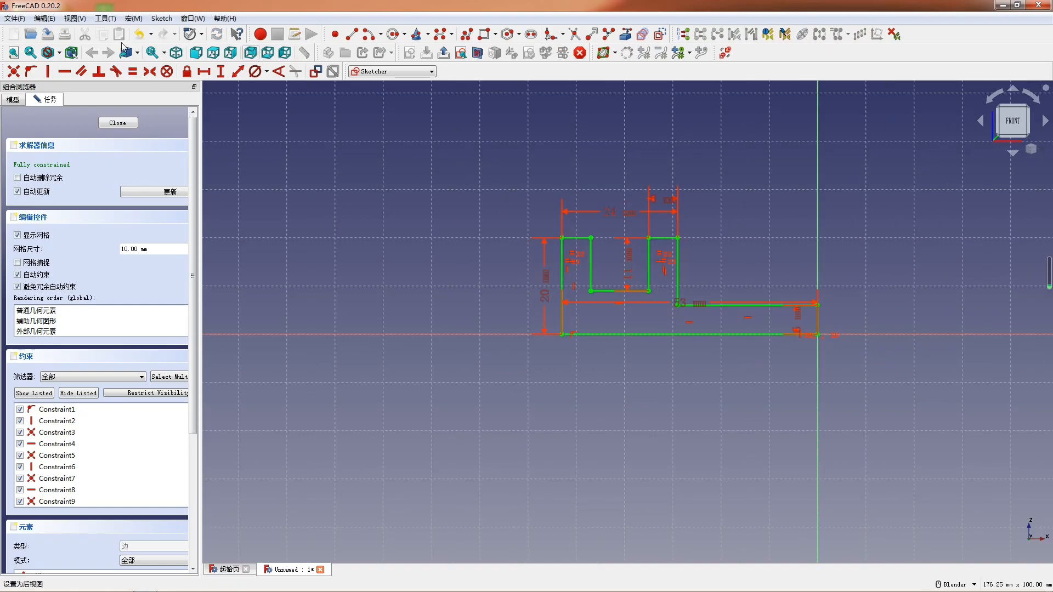
pyautogui.click(116, 121)
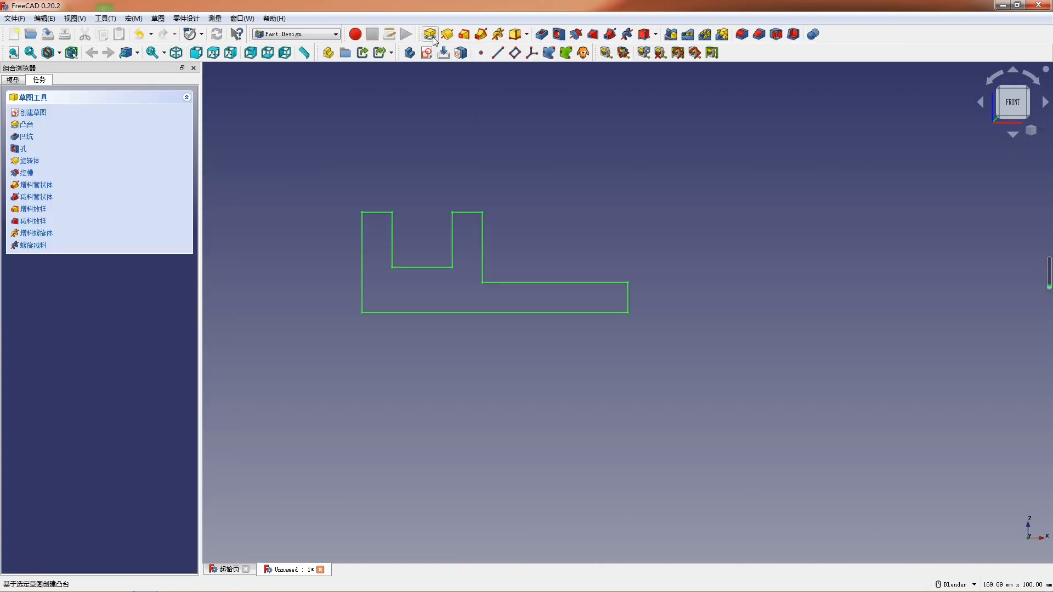
# - Pad the slotted, stepped profile into a solid about 36 mm deep
pyautogui.click(430, 34)
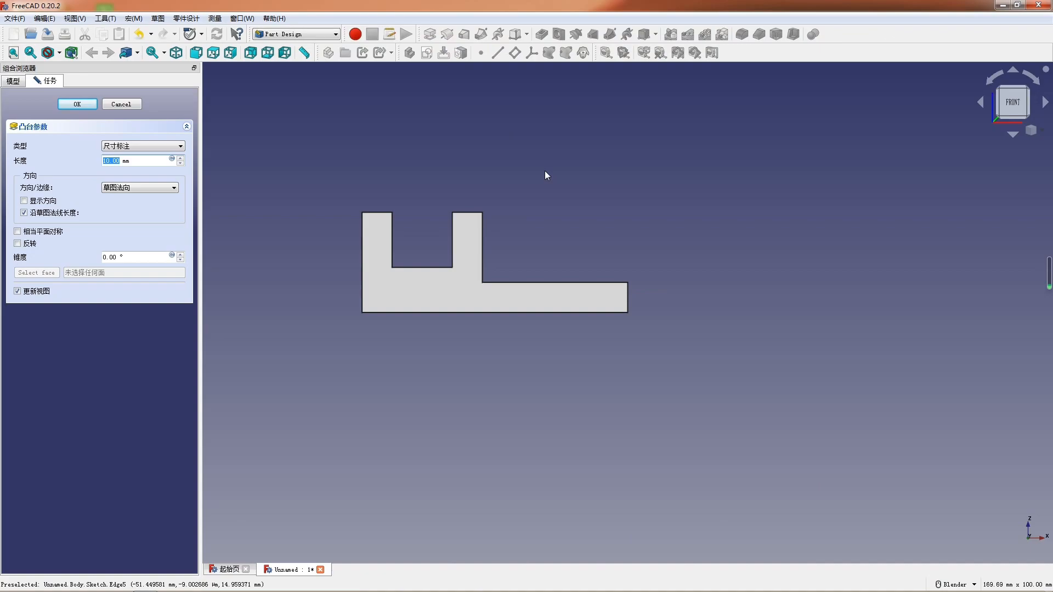
pyautogui.write('36')
pyautogui.press('Return')
# - Start a sketch on the top face of the inner upright and draw a rectangle across the block
pyautogui.scroll(-1, 542, 189)
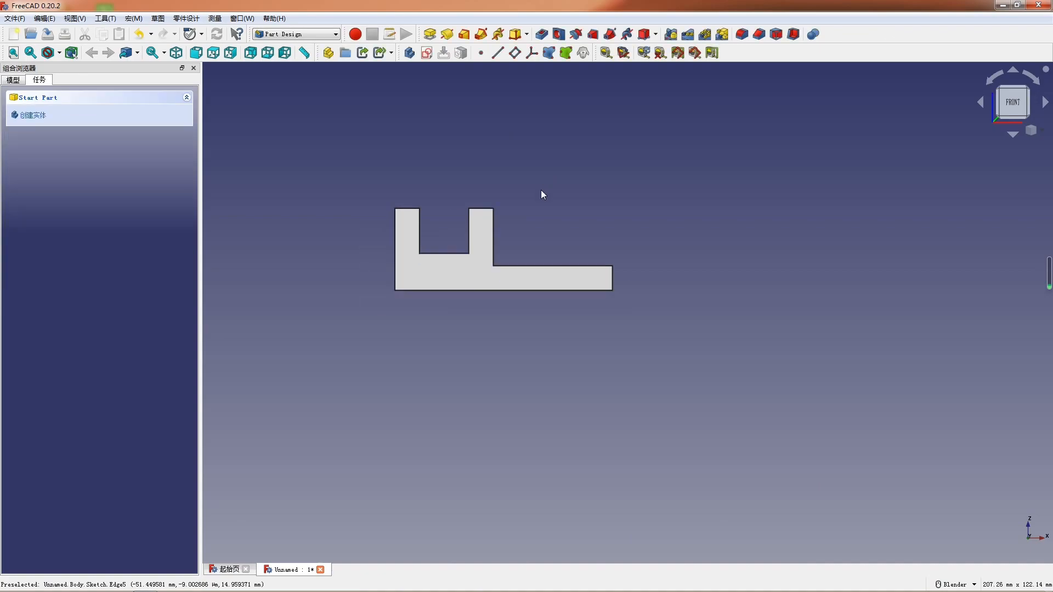
pyautogui.moveTo(470, 235); pyautogui.dragTo(439, 289, button='middle')
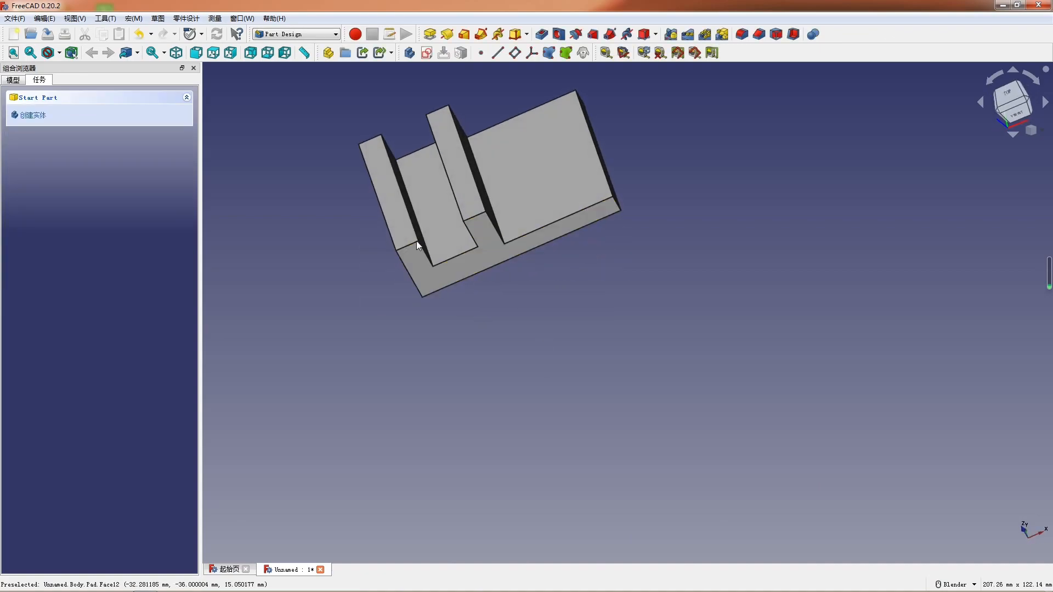
pyautogui.click(213, 53)
pyautogui.click(527, 144)
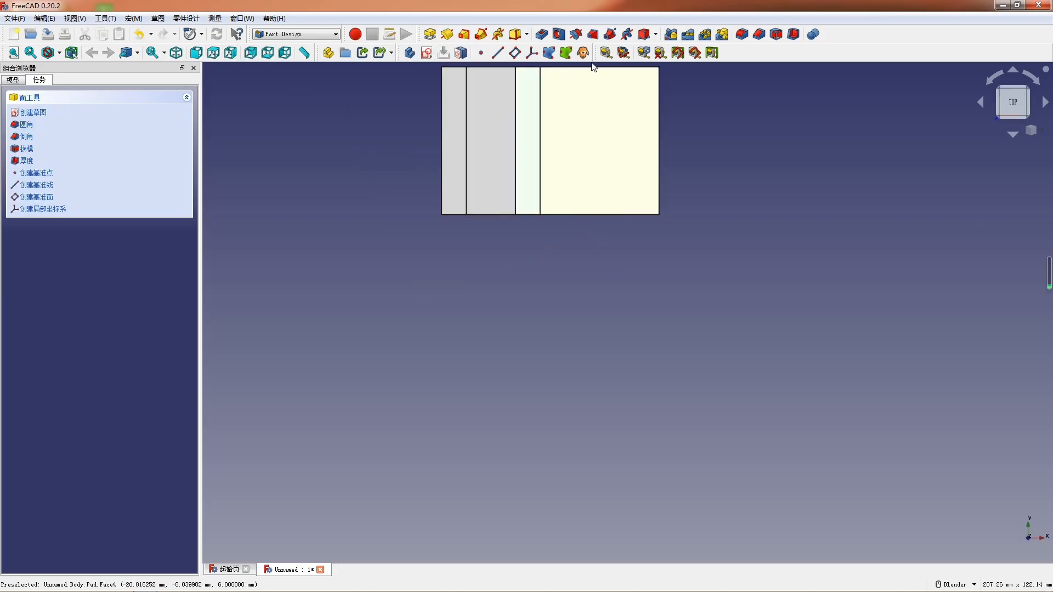
pyautogui.click(426, 53)
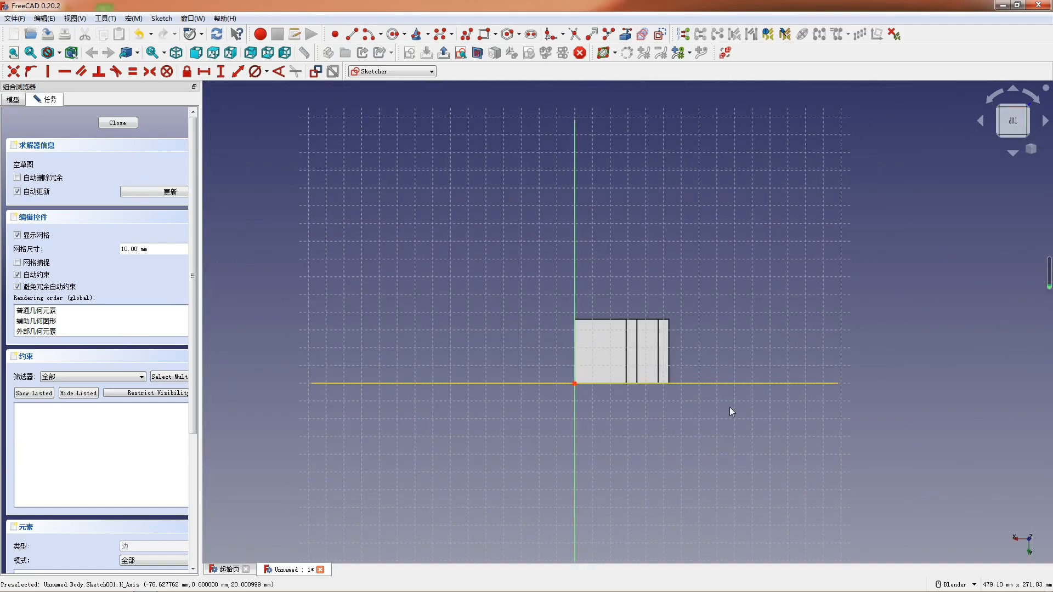
pyautogui.click(484, 34)
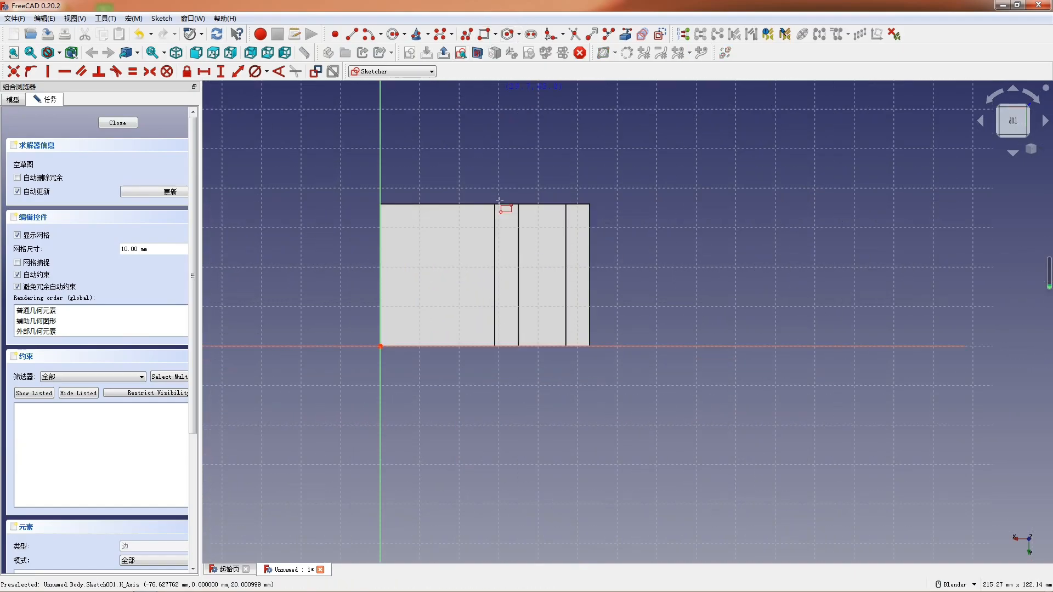
pyautogui.click(434, 236)
pyautogui.click(585, 298)
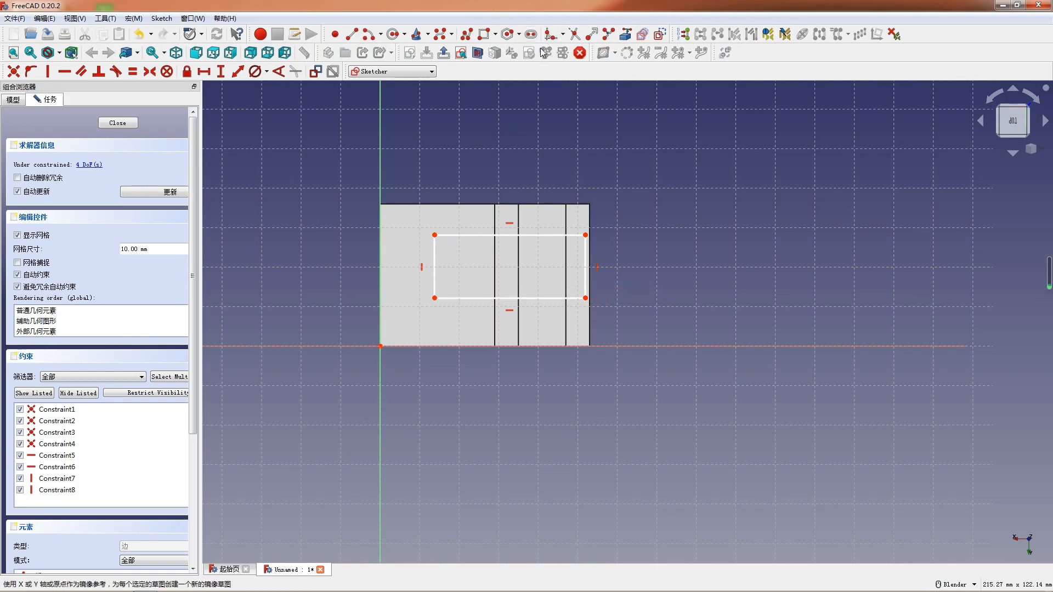
# - Reference the block's outer edge as external geometry and constrain the rectangle's upper corners onto that edge and the vertical axis
pyautogui.click(589, 235)
pyautogui.rightClick(590, 236)
pyautogui.click(586, 236)
pyautogui.click(589, 236)
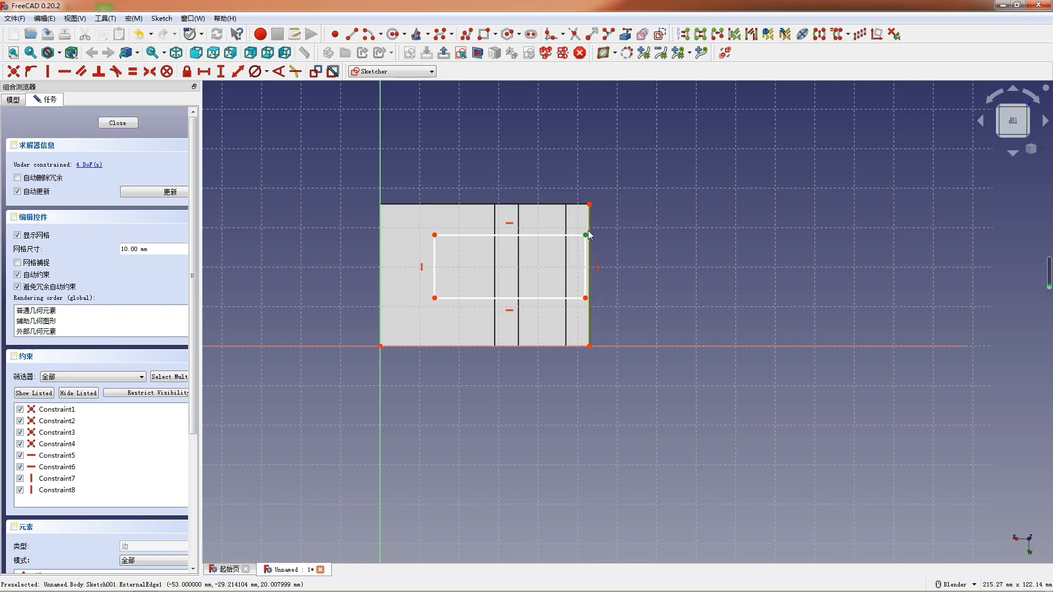
pyautogui.press('o')
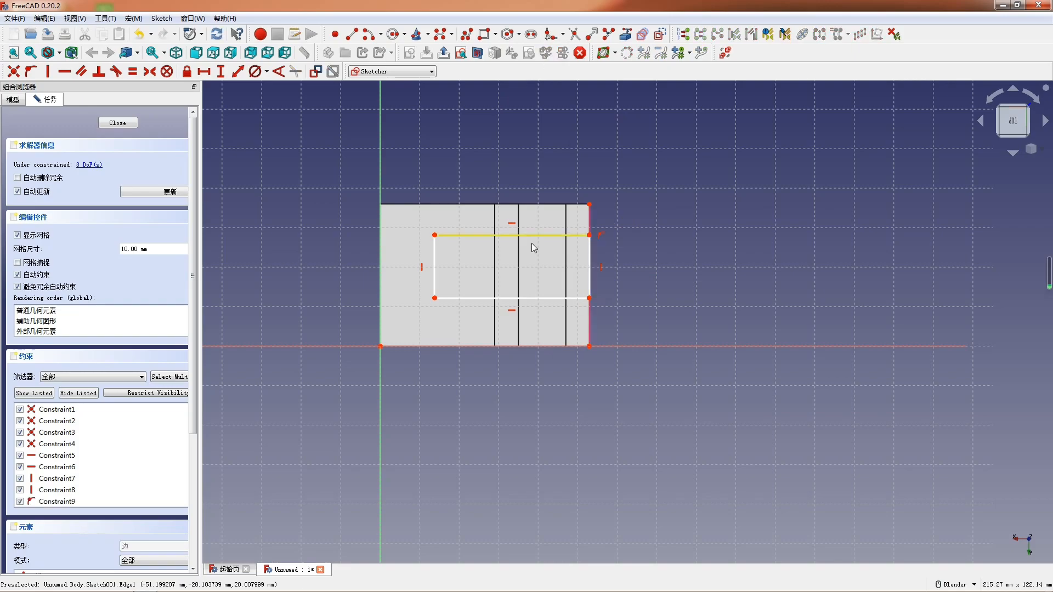
pyautogui.click(434, 235)
pyautogui.click(379, 225)
pyautogui.press('o')
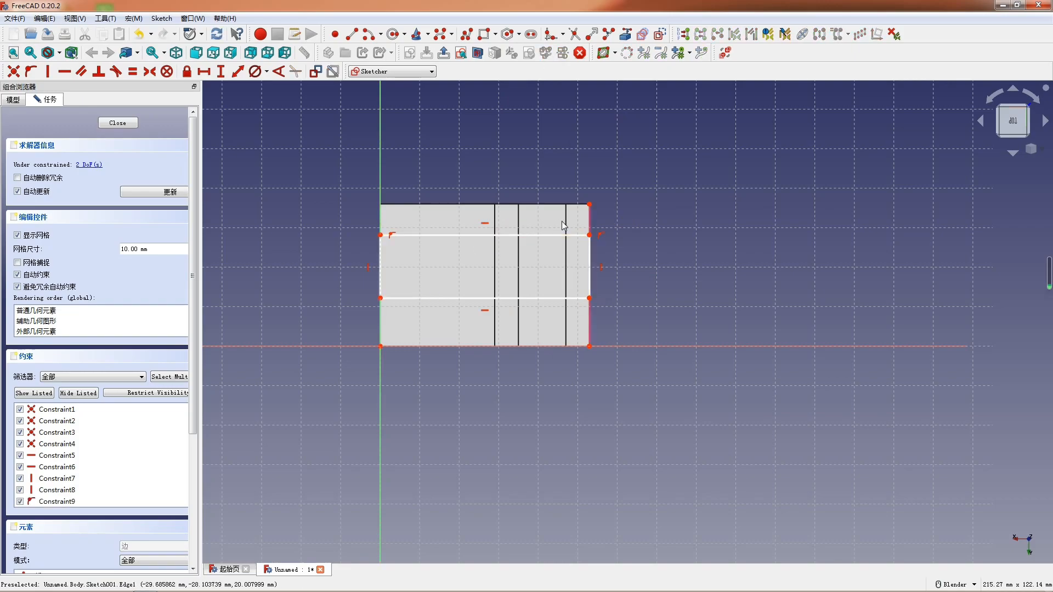
# - Set the rectangle's height to 22 mm and its distance from the block's upper corner to about 7 mm, closing the sketch
pyautogui.click(590, 262)
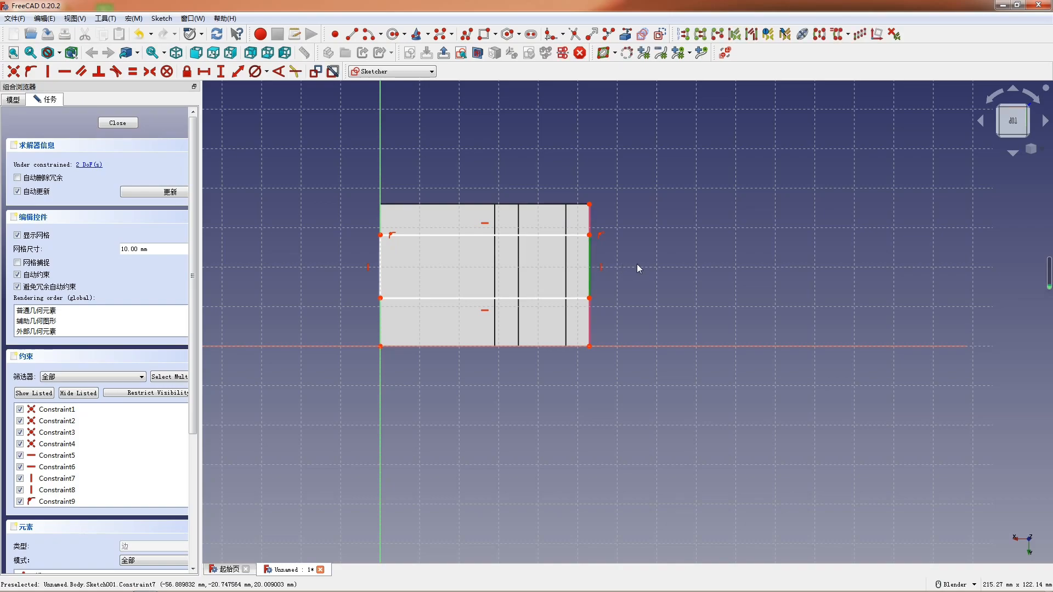
pyautogui.press('i')
pyautogui.press('Return')
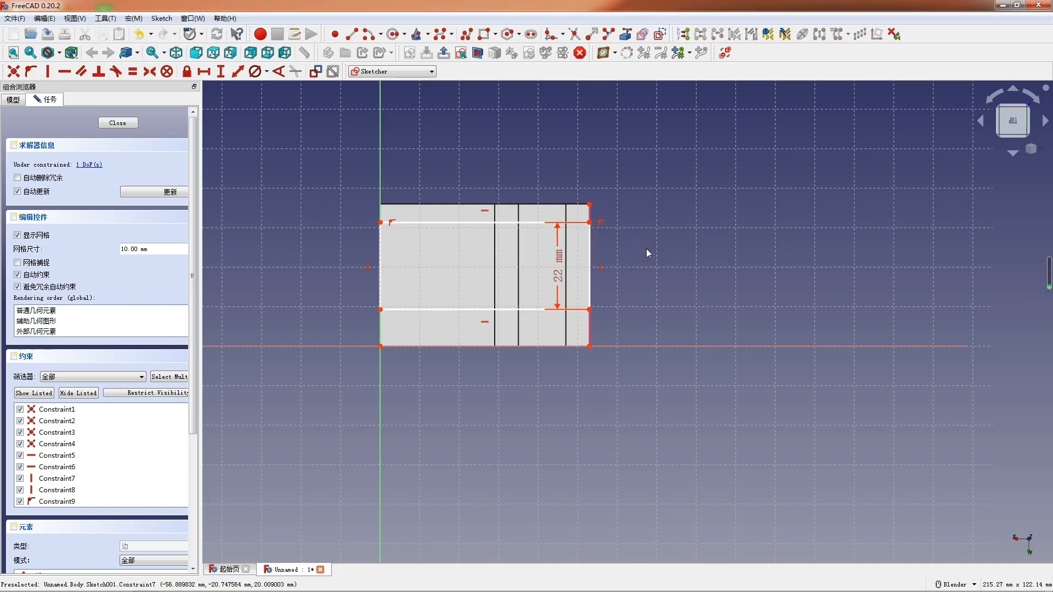
pyautogui.click(589, 205)
pyautogui.press('i')
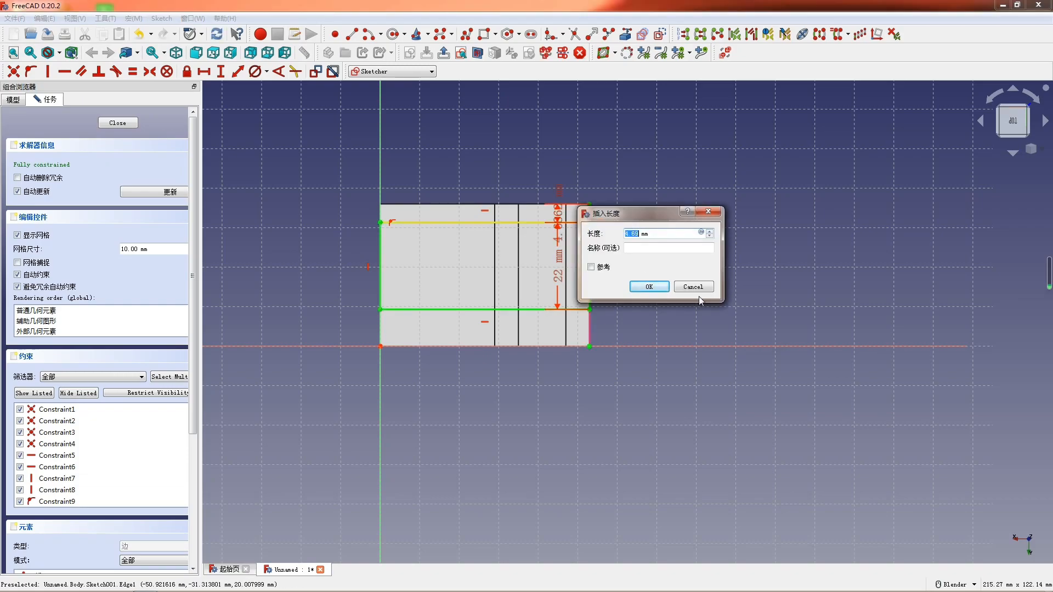
pyautogui.press('Return')
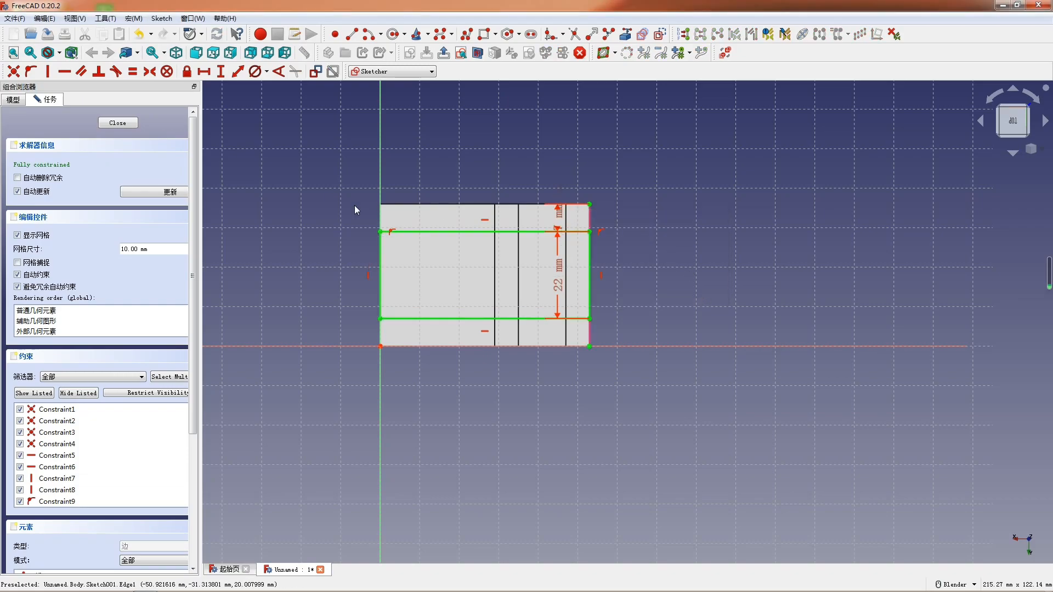
pyautogui.click(117, 123)
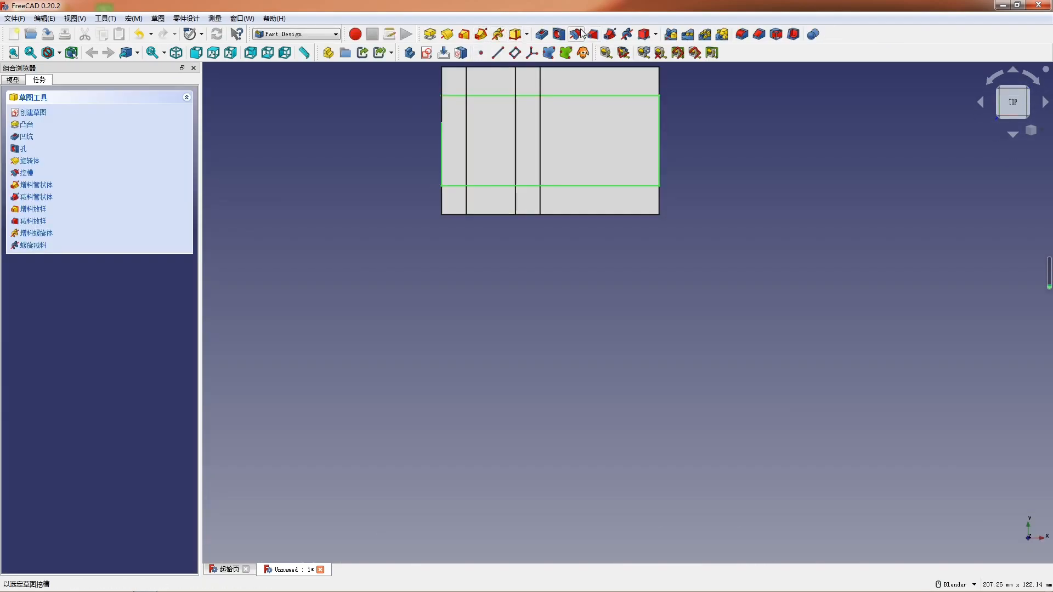
# - Pocket the rectangle 8 mm deep into both uprights
pyautogui.click(542, 35)
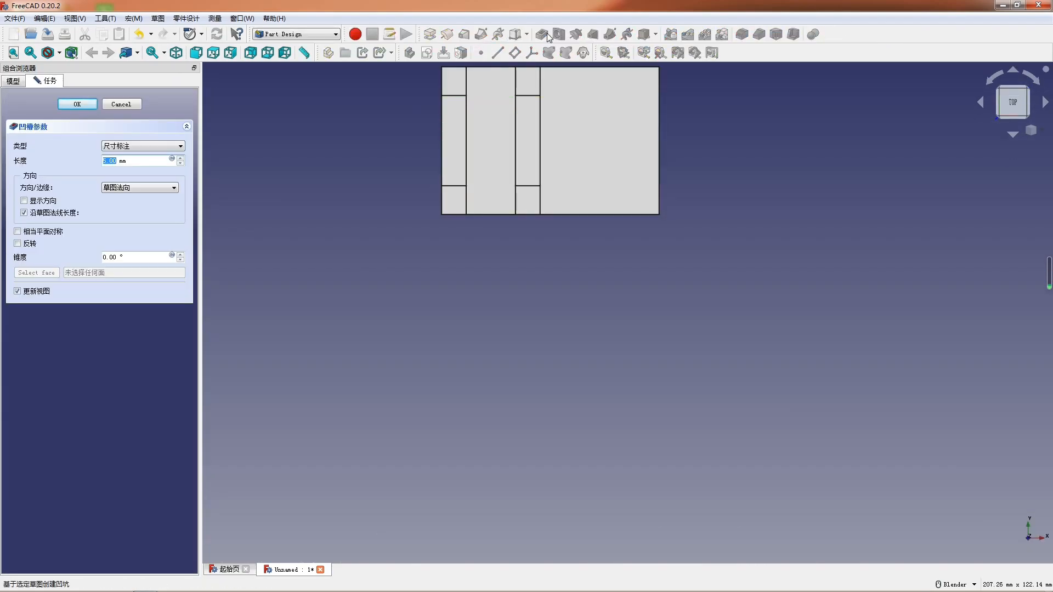
pyautogui.write('8')
pyautogui.press('Return')
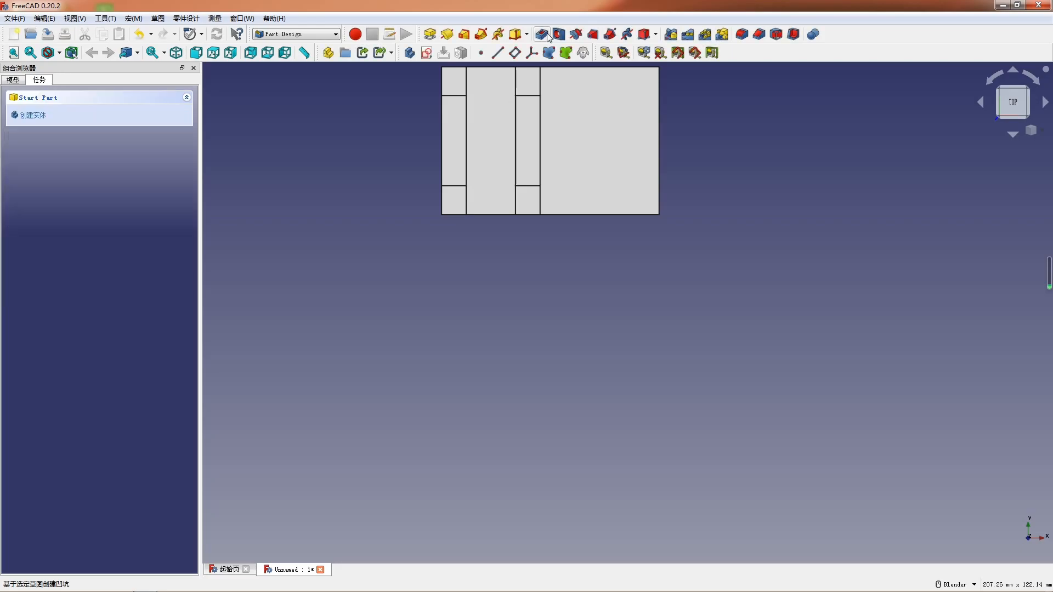
# - Start a sketch on the lower ledge's top face and draw a rectangle about 17 by 11 mm inside it
pyautogui.moveTo(501, 354); pyautogui.dragTo(557, 238, button='middle')
pyautogui.scroll(3, 632, 221)
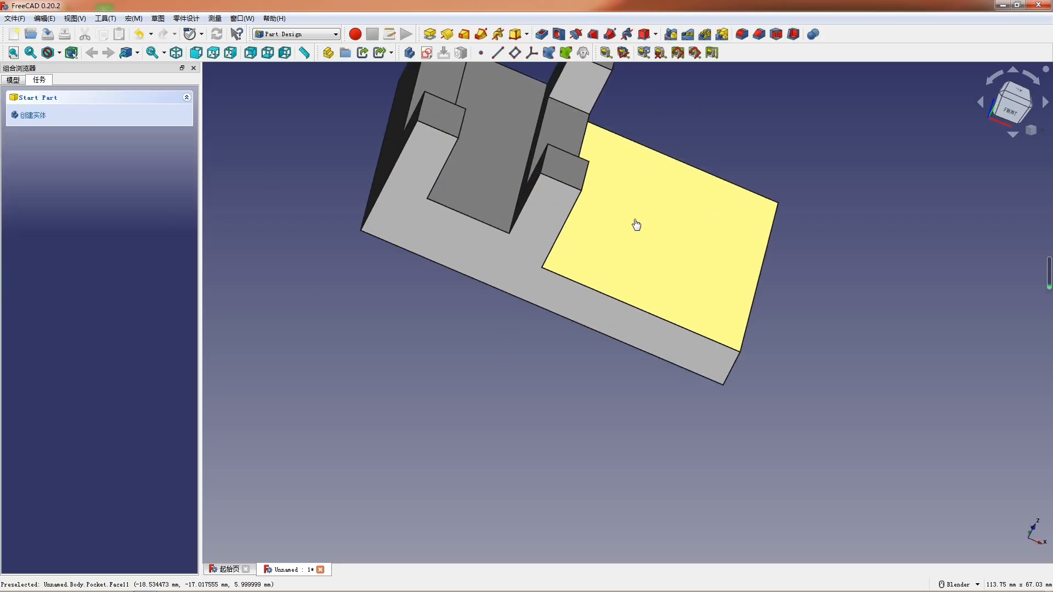
pyautogui.click(636, 224)
pyautogui.click(427, 52)
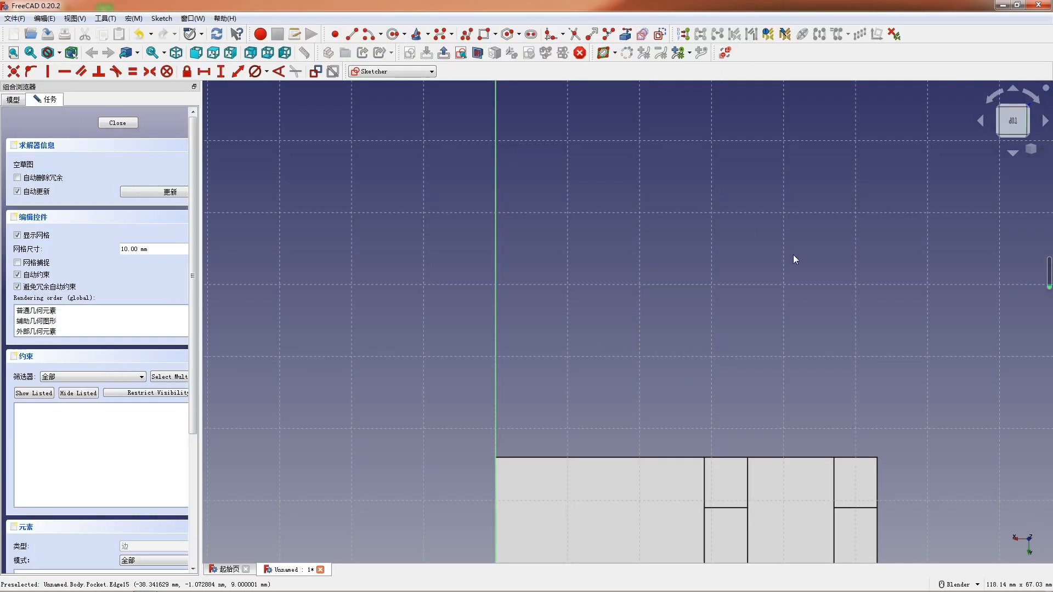
pyautogui.click(482, 39)
pyautogui.click(379, 236)
pyautogui.click(505, 313)
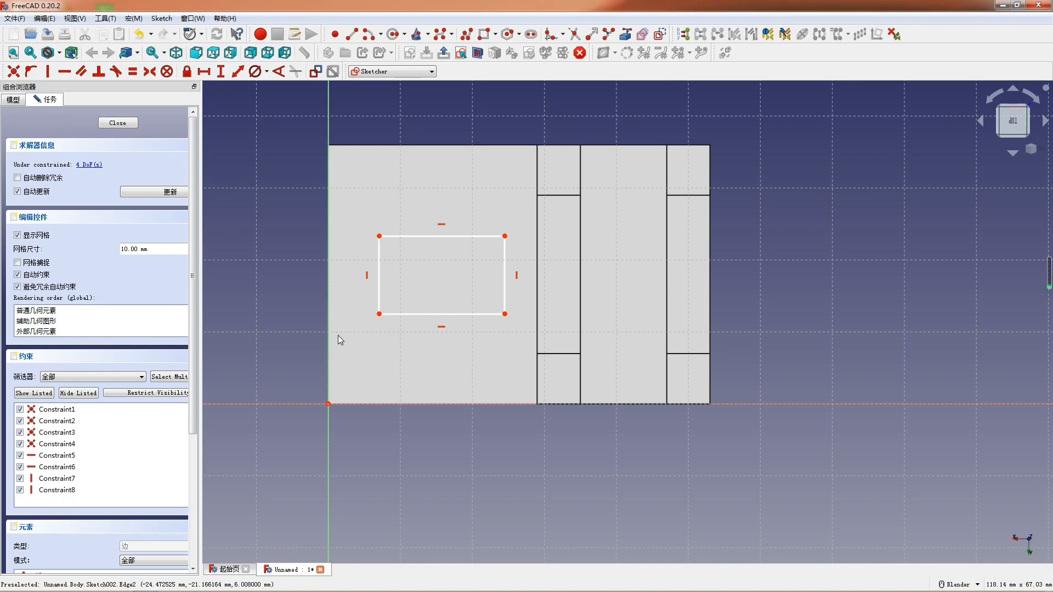
# - Set the ledge rectangle's height to 12 mm and its width to 24 mm
pyautogui.scroll(-2, 693, 351)
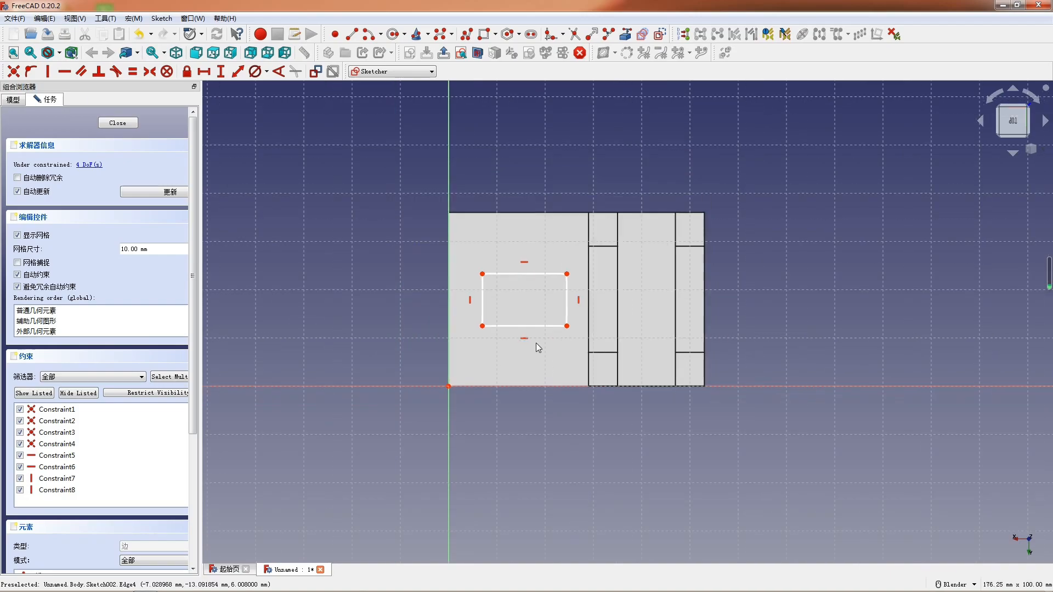
pyautogui.scroll(2, 447, 336)
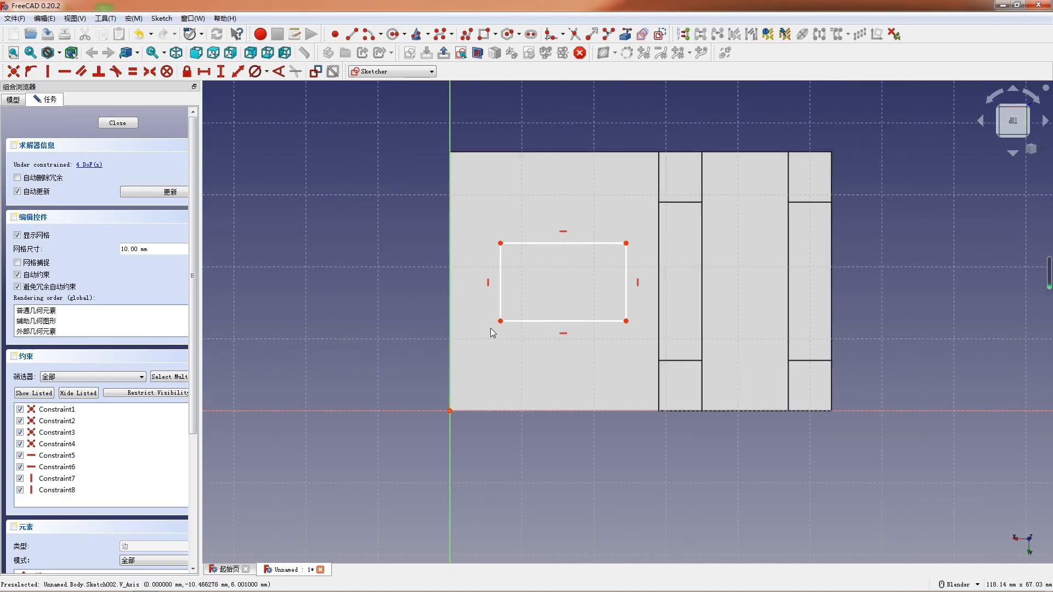
pyautogui.click(501, 302)
pyautogui.press('i')
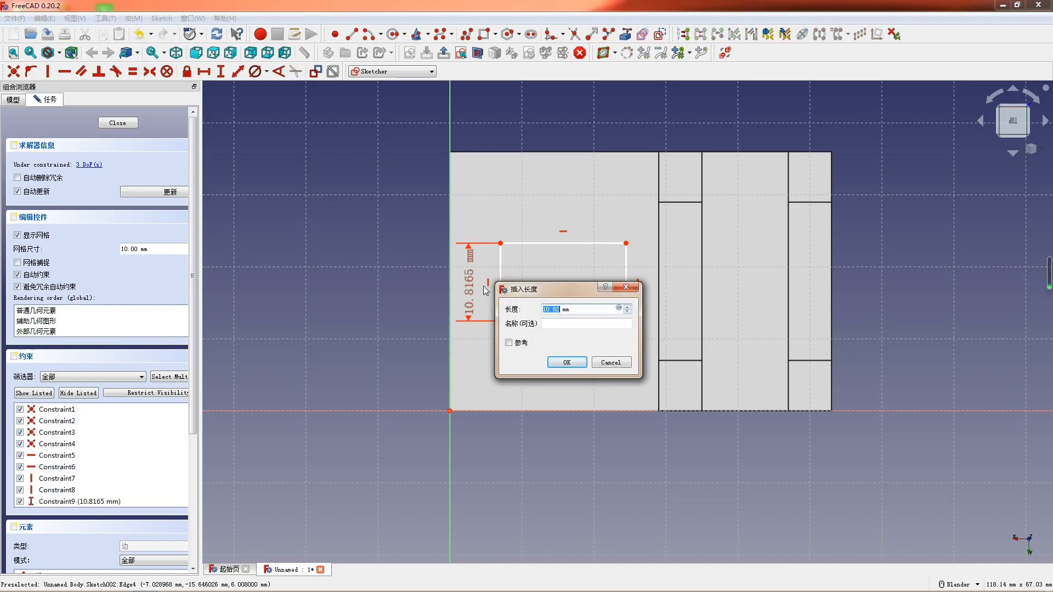
pyautogui.press('Return')
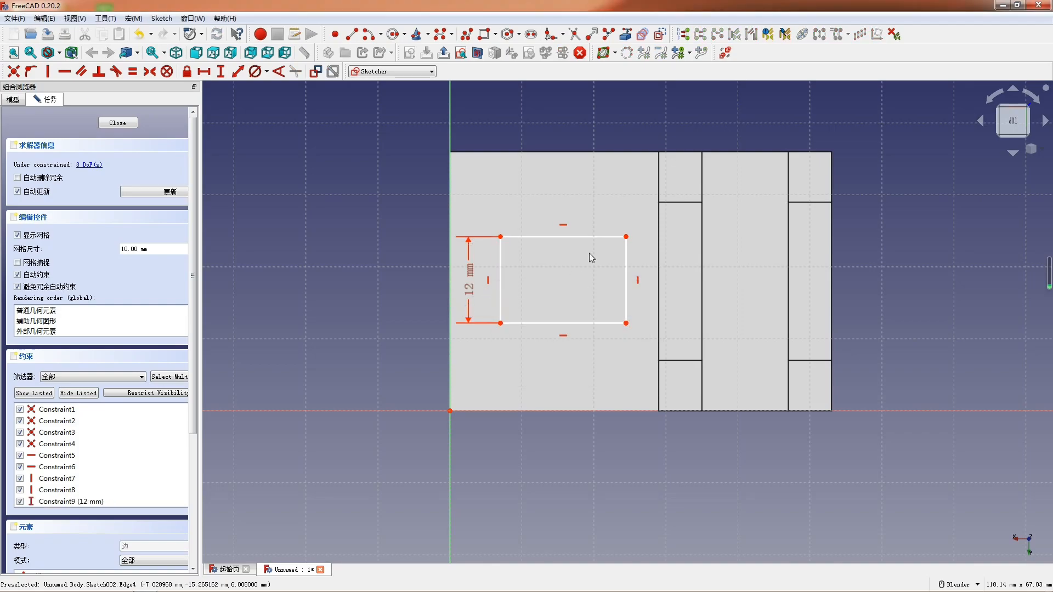
pyautogui.click(593, 237)
pyautogui.press('l')
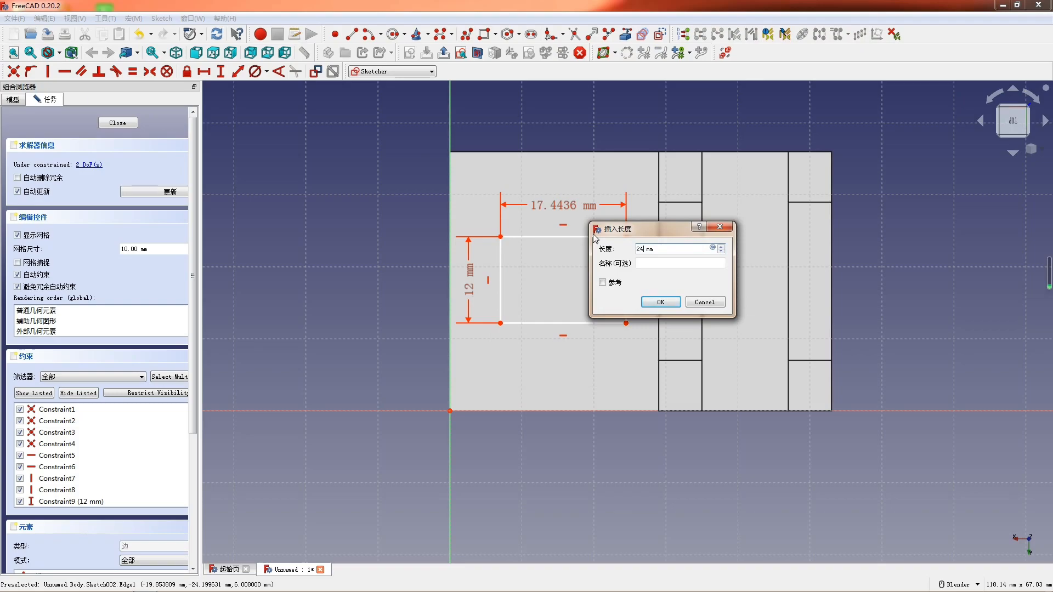
pyautogui.press('Return')
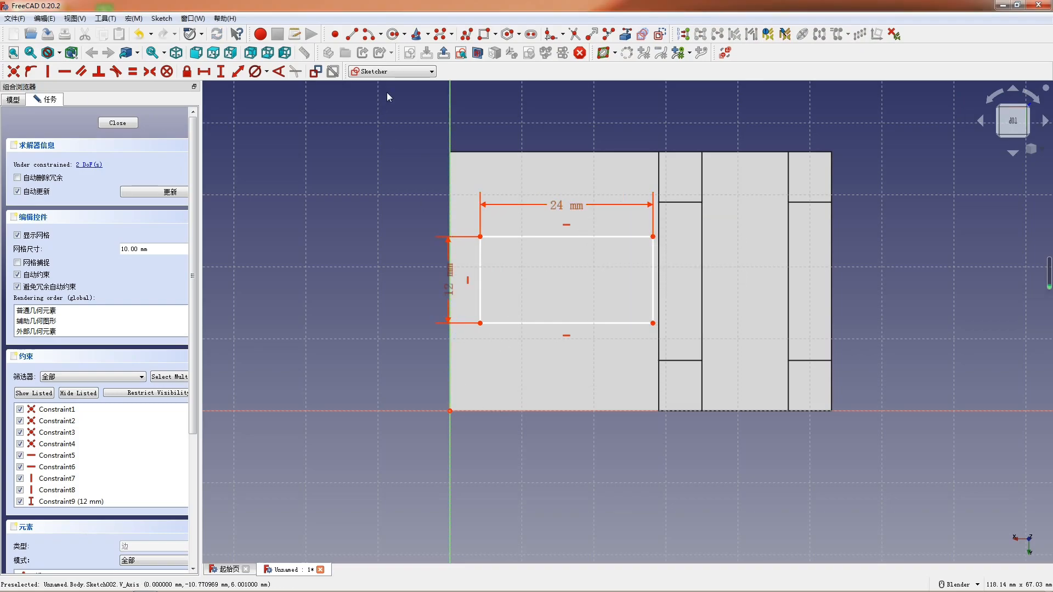
# - Set the vertical distance from the rectangle's lower corner to the origin to 6 mm
pyautogui.click(481, 323)
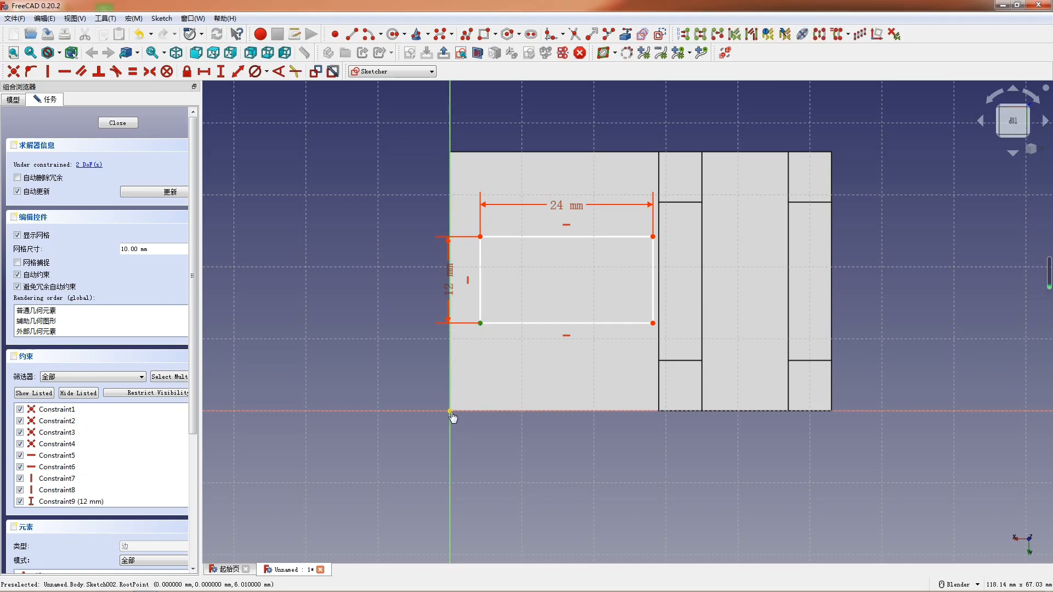
pyautogui.click(450, 411)
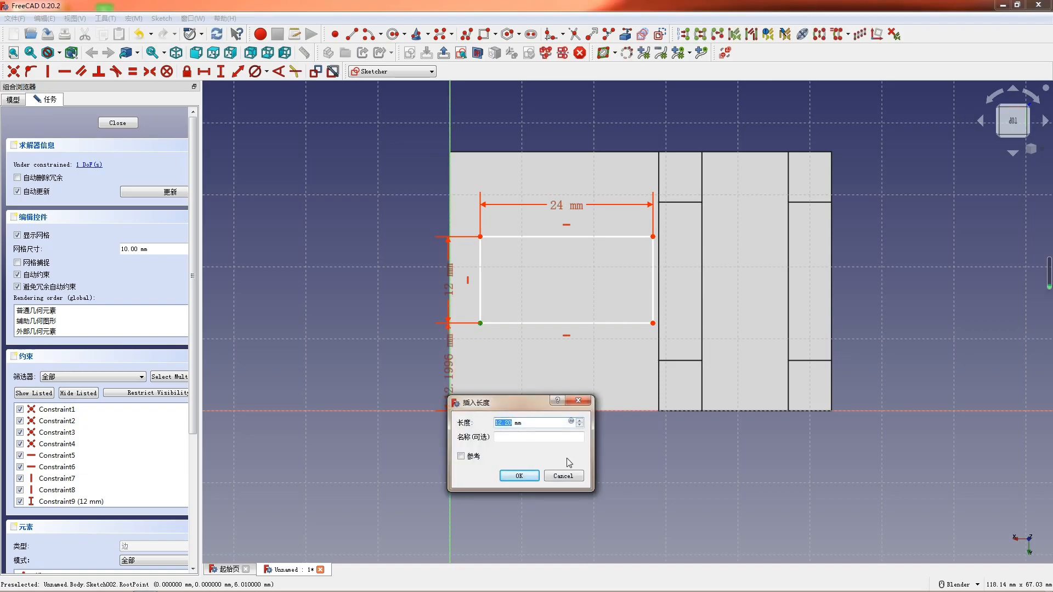
pyautogui.write('6')
pyautogui.press('Return')
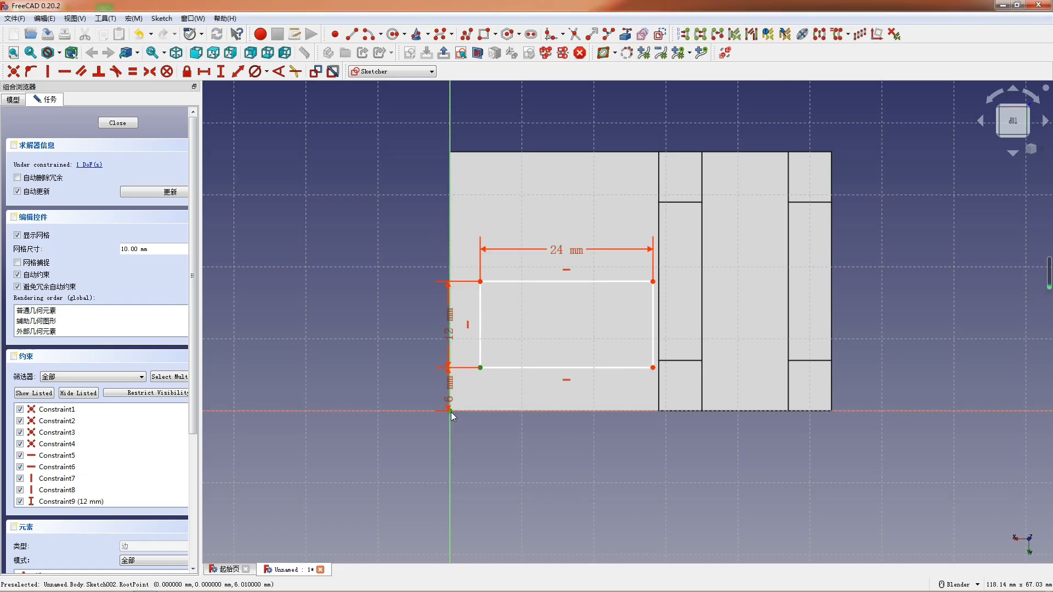
# - Set the horizontal distance from the rectangle's lower corner to the origin to 6 mm and move that dimension lower
pyautogui.press('l')
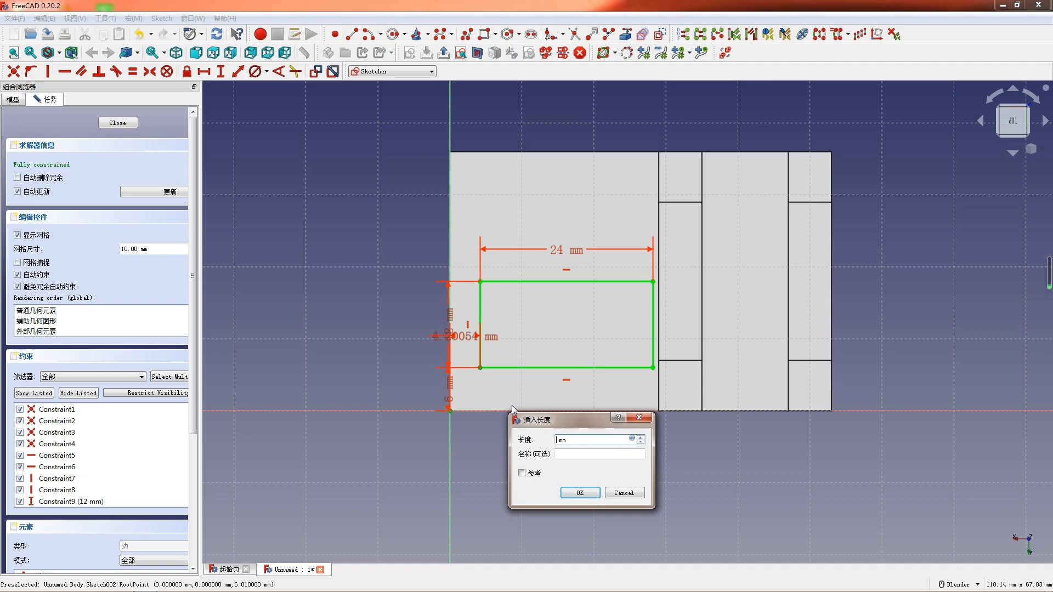
pyautogui.press('Return')
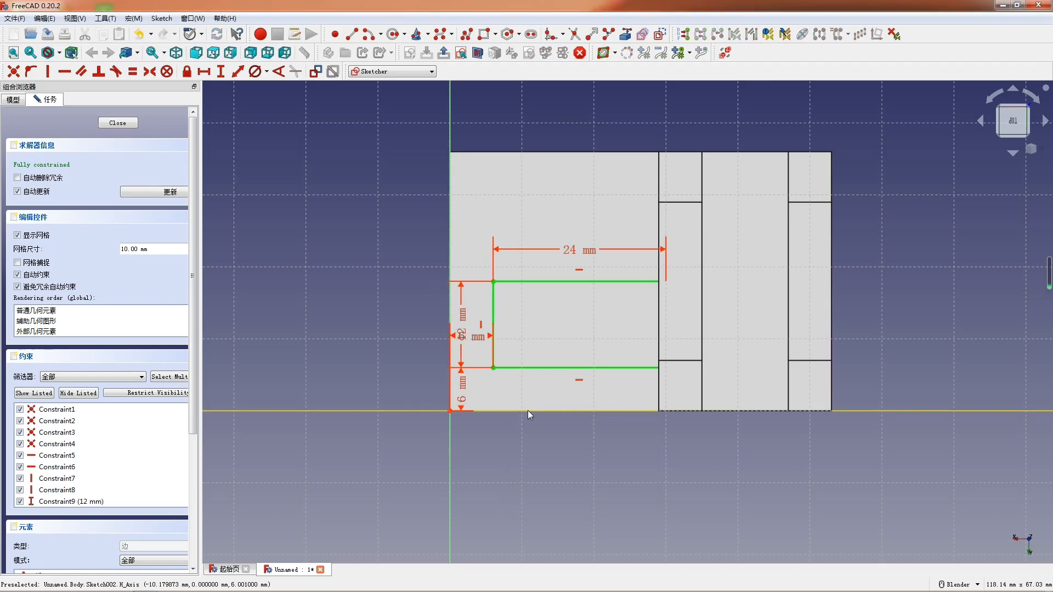
pyautogui.scroll(2, 496, 356)
pyautogui.moveTo(444, 334)
pyautogui.mouseDown()
pyautogui.moveTo(440, 449)
pyautogui.moveTo(457, 366)
pyautogui.mouseUp()
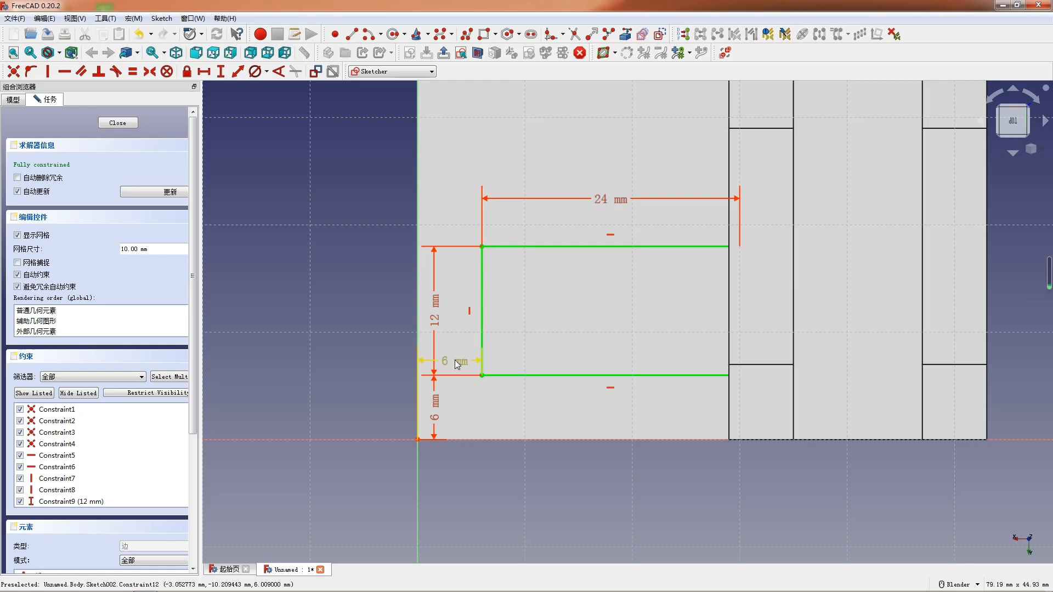
# - Change the rectangle's horizontal distance to the origin to 8 mm
pyautogui.doubleClick(451, 362)
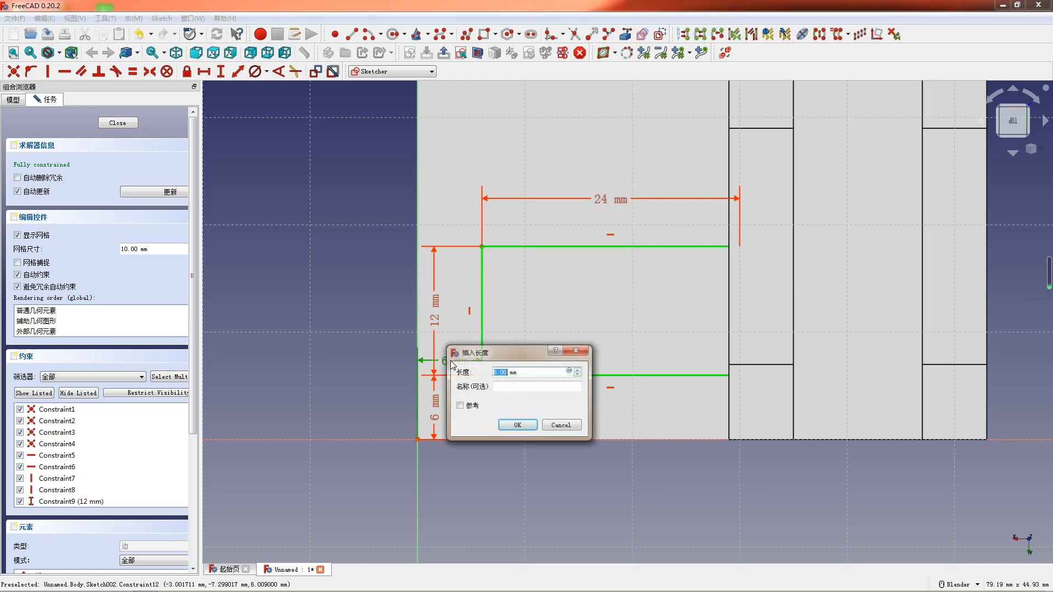
pyautogui.write('8')
pyautogui.press('Return')
pyautogui.scroll(-1, 511, 351)
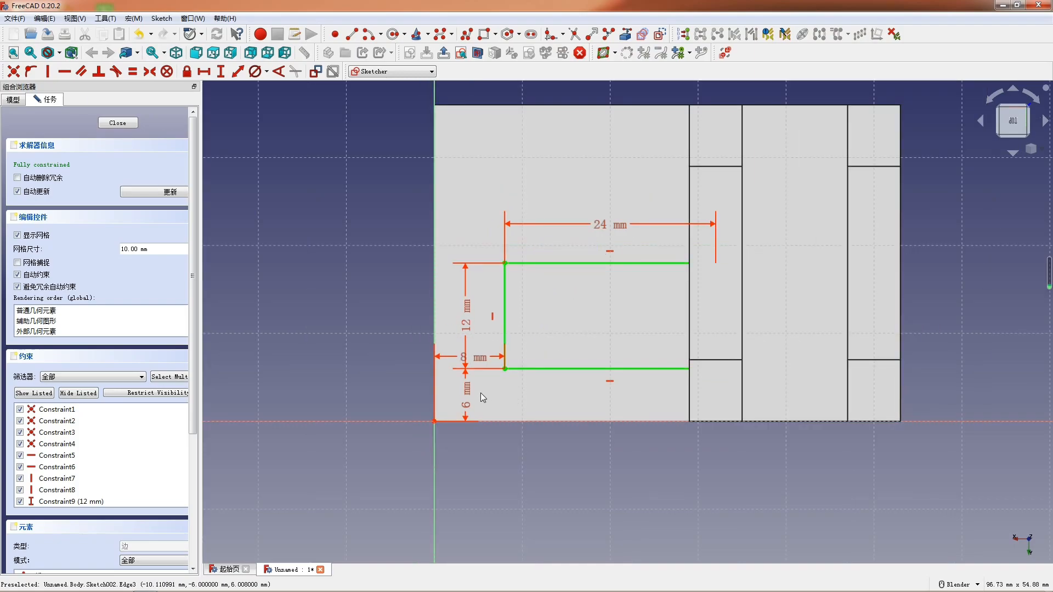
# - Undo the rectangle's horizontal and vertical distance constraints to the origin
pyautogui.scroll(-3, 679, 354)
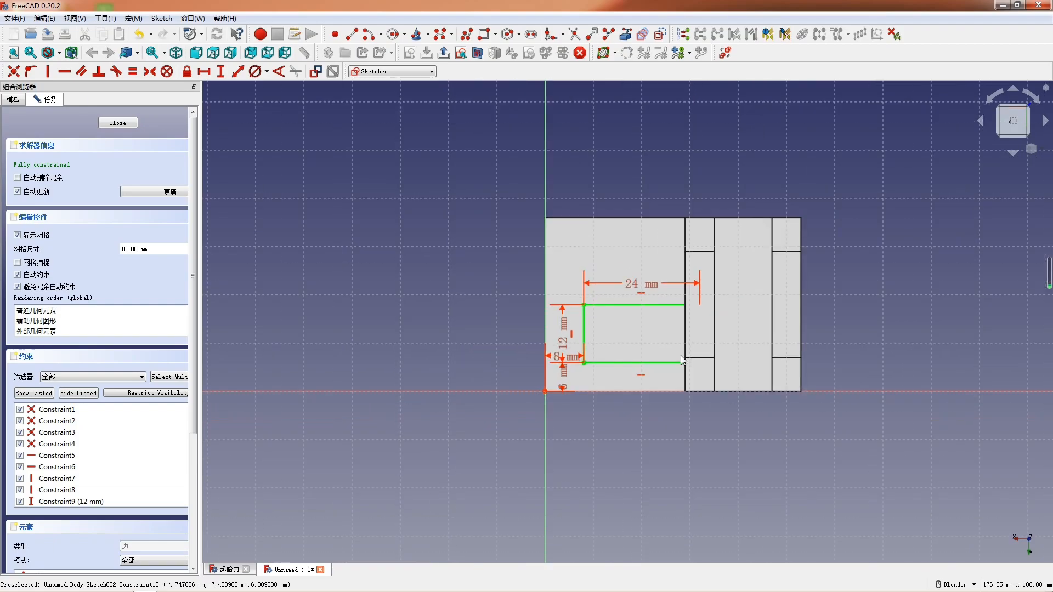
pyautogui.scroll(2, 505, 349)
pyautogui.scroll(1, 506, 348)
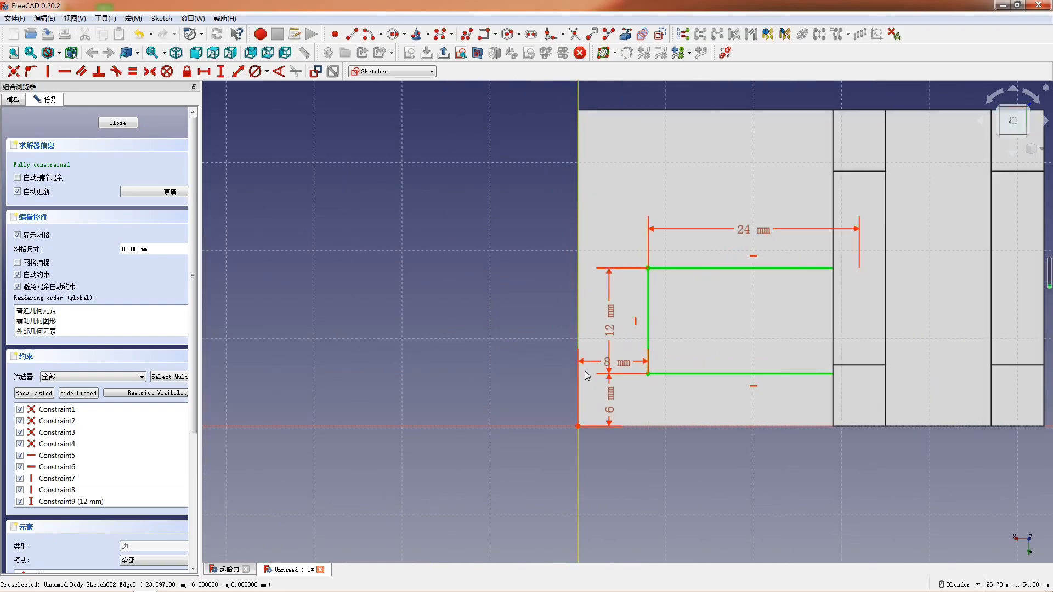
pyautogui.scroll(1, 599, 448)
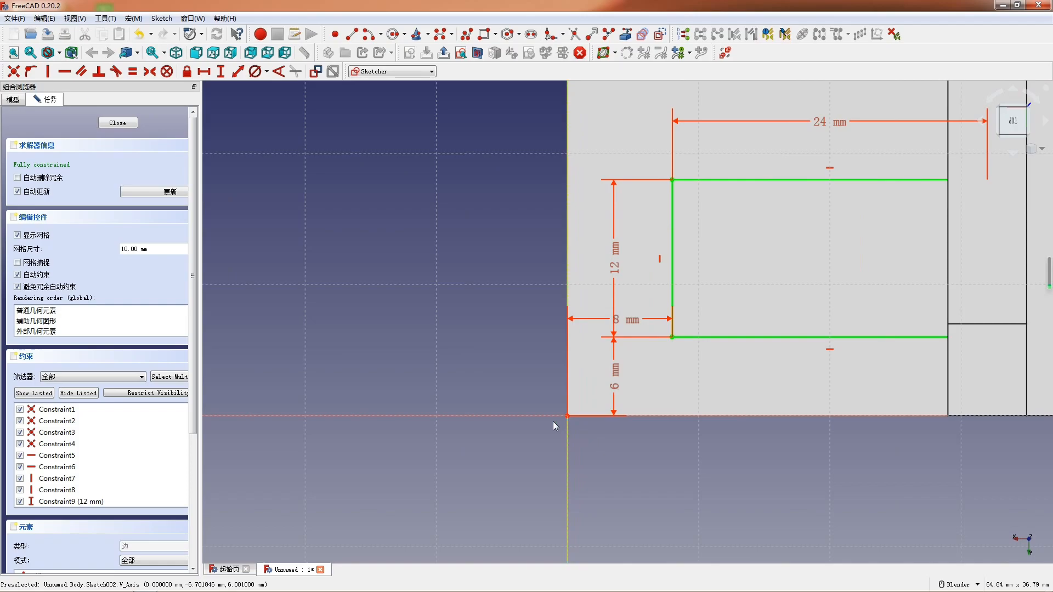
pyautogui.scroll(-3, 540, 419)
pyautogui.scroll(1, 550, 408)
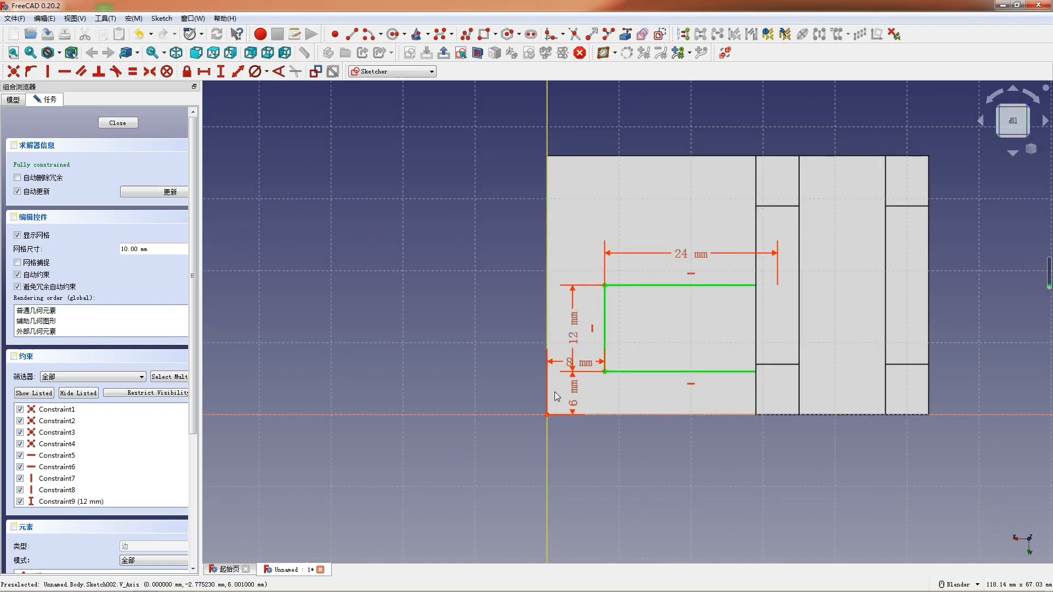
pyautogui.doubleClick(584, 365)
pyautogui.click(714, 355)
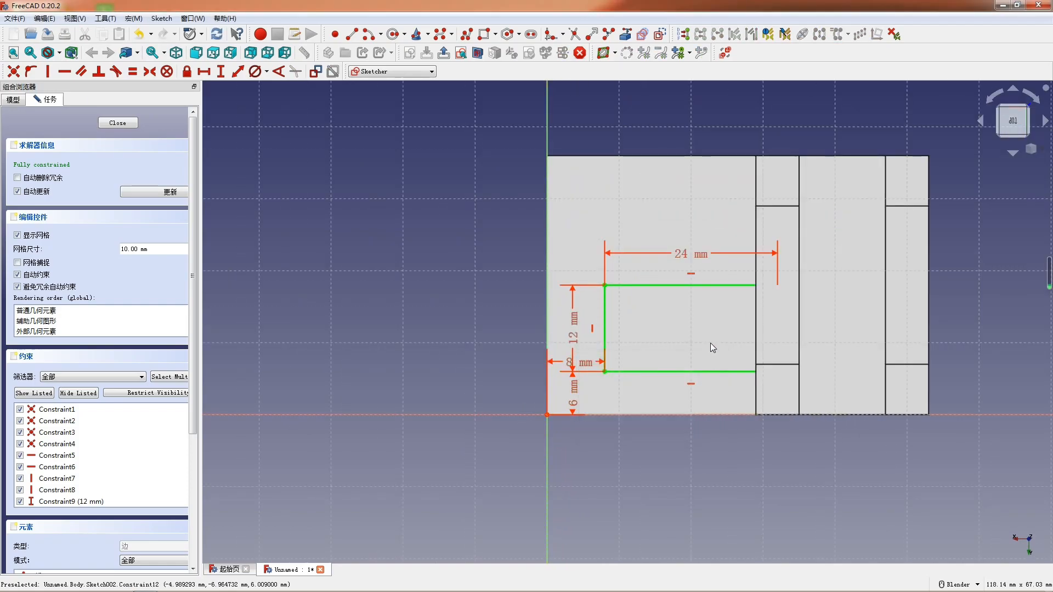
pyautogui.hotkey('ctrl', 'z')
pyautogui.hotkey('ctrl', 'z')
pyautogui.hotkey('ctrl', 'z')
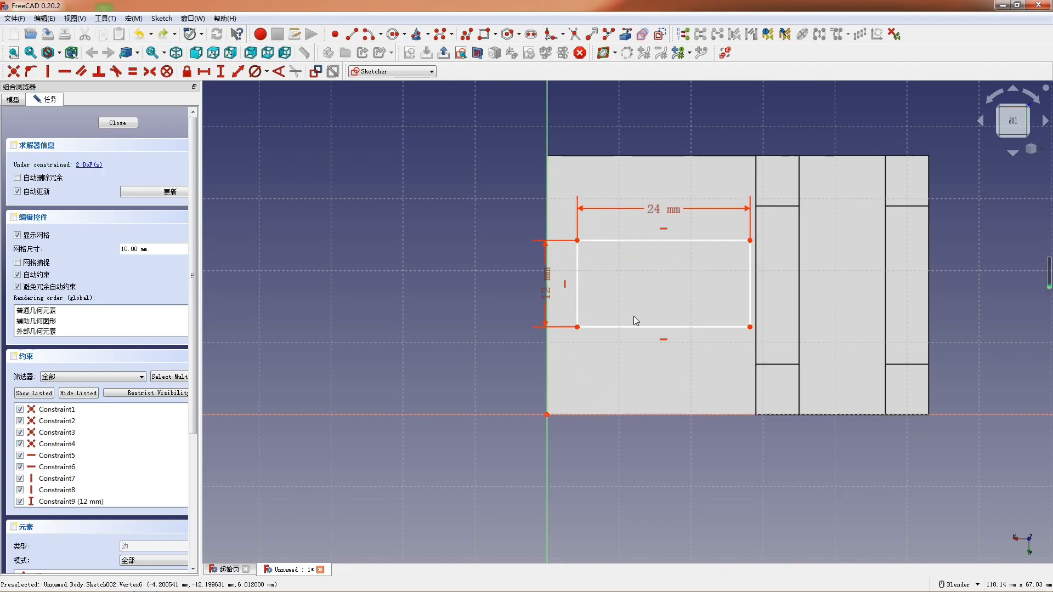
# - Move the rectangle closer to the vertical axis and set its lower corner's vertical distance to the origin to 8 mm
pyautogui.moveTo(620, 328); pyautogui.dragTo(604, 330)
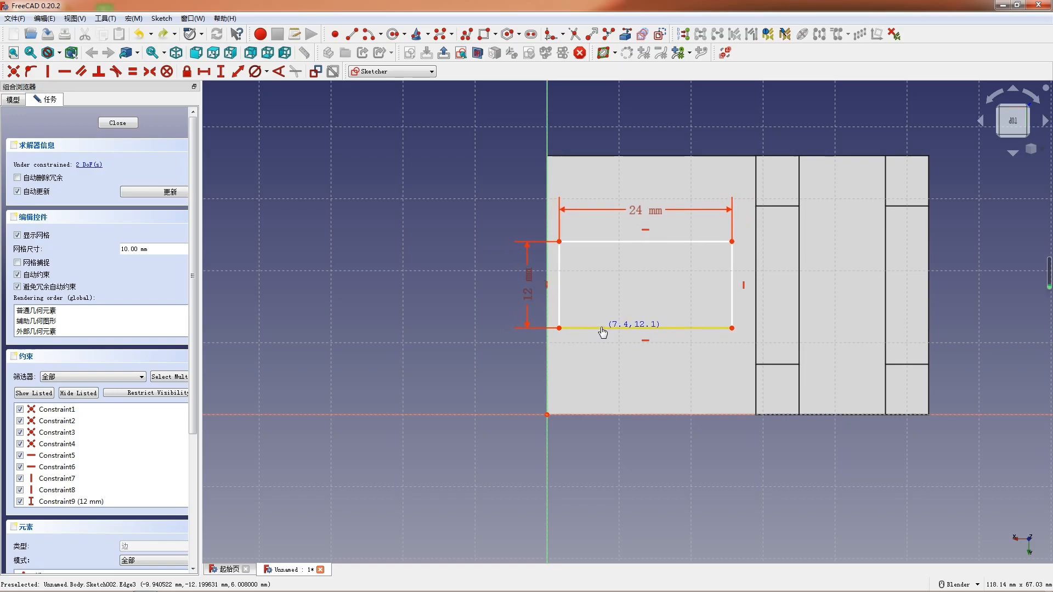
pyautogui.scroll(1, 729, 325)
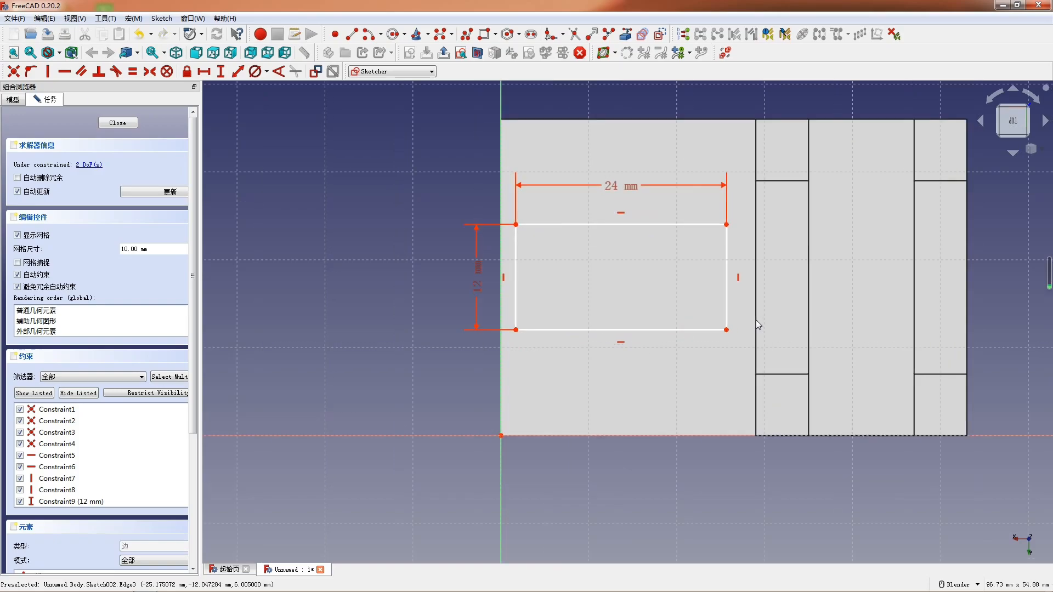
pyautogui.scroll(1, 756, 320)
pyautogui.scroll(1, 757, 321)
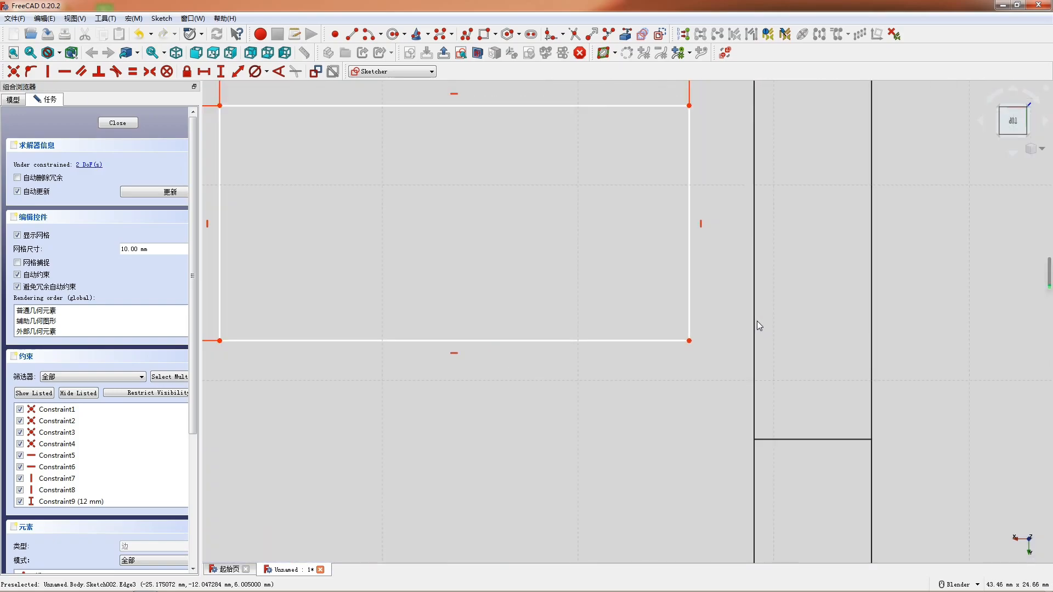
pyautogui.scroll(-3, 753, 334)
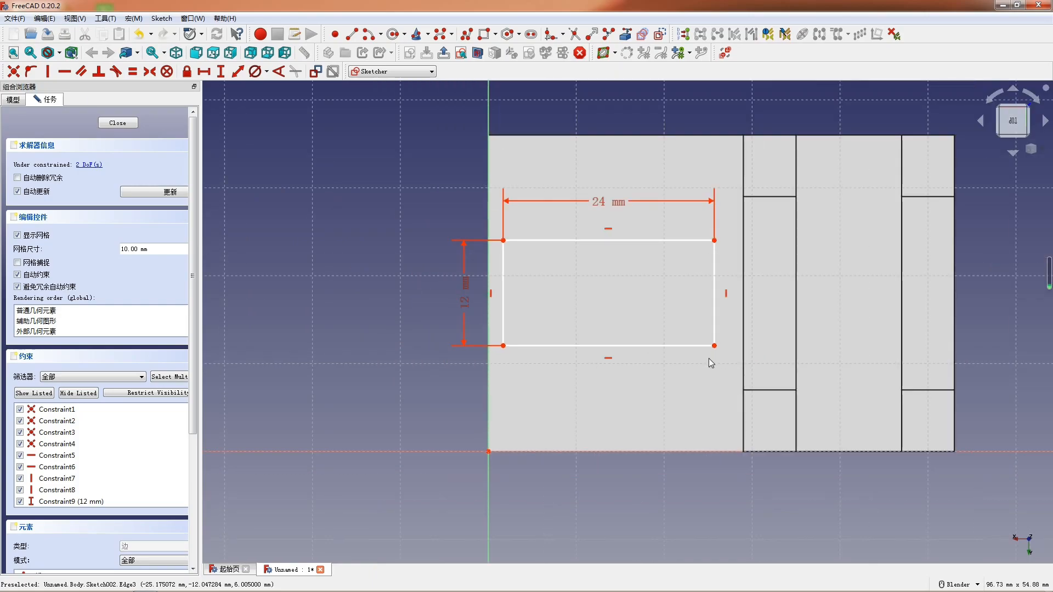
pyautogui.scroll(-1, 713, 363)
pyautogui.click(532, 350)
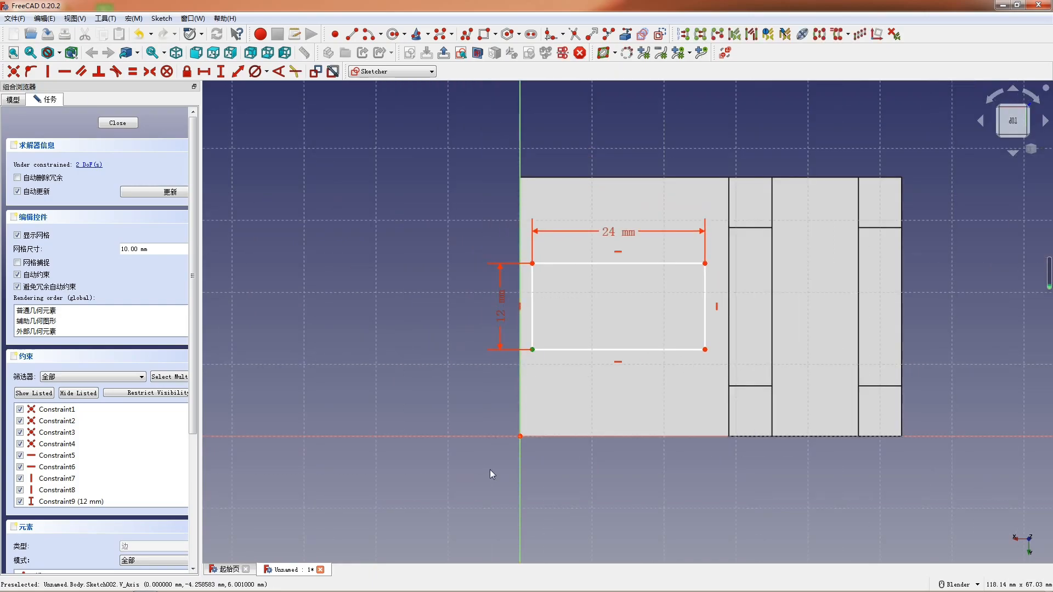
pyautogui.click(519, 437)
pyautogui.write('i')
pyautogui.write('8')
pyautogui.press('Return')
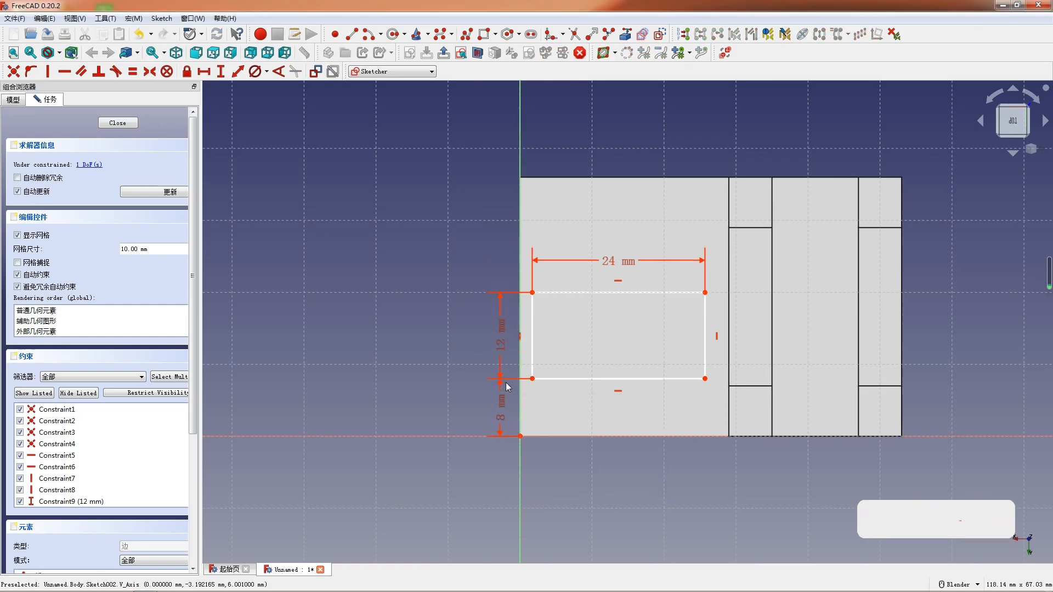
# - Set the horizontal distance from the rectangle's lower corner to the origin to 6 mm and leave the sketch
pyautogui.scroll(-2, 549, 368)
pyautogui.scroll(1, 545, 377)
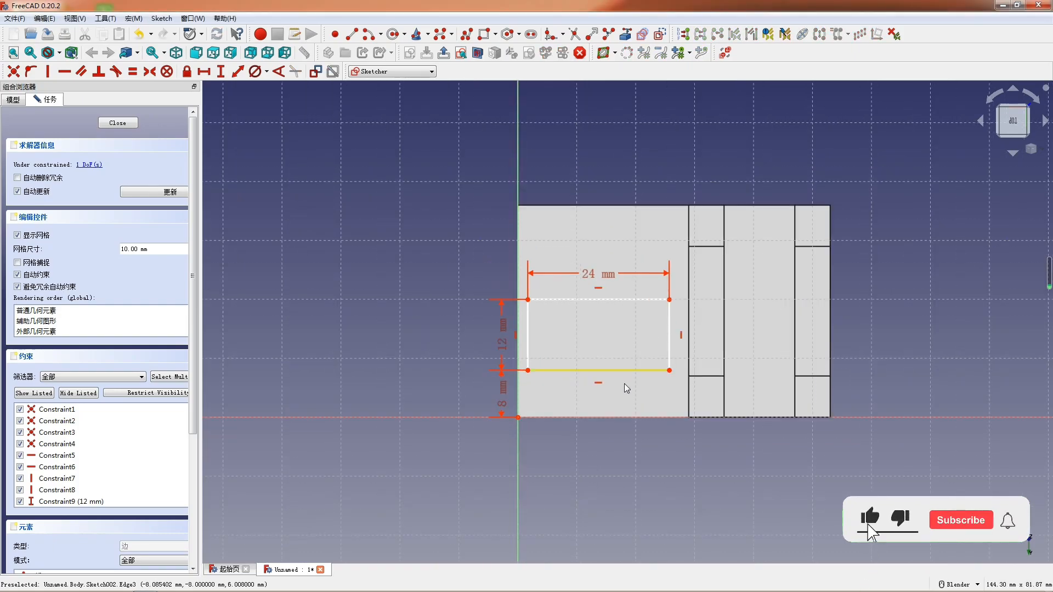
pyautogui.scroll(-1, 614, 389)
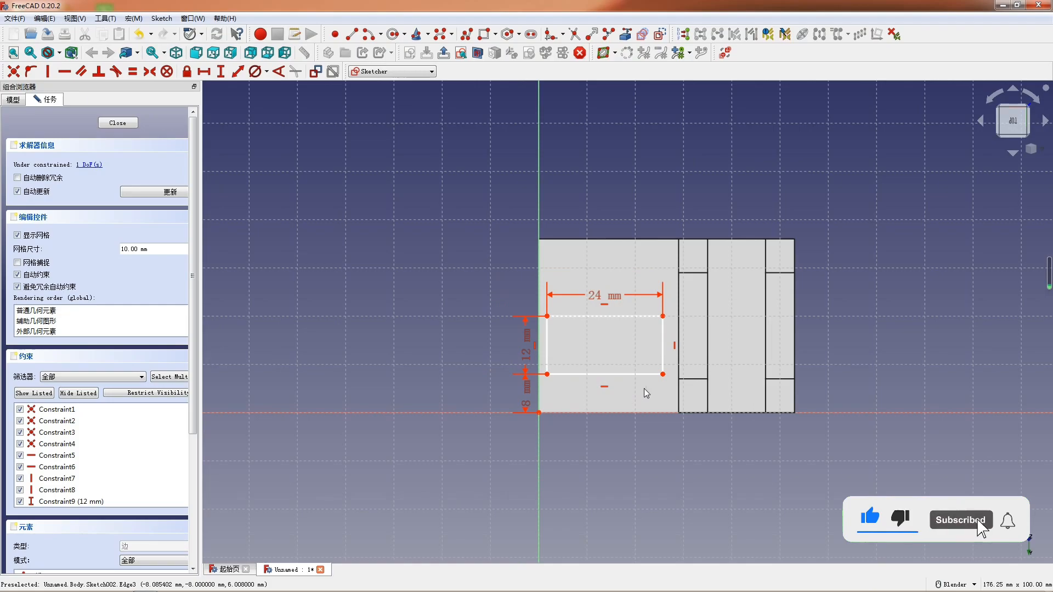
pyautogui.scroll(-1, 622, 392)
pyautogui.scroll(2, 625, 441)
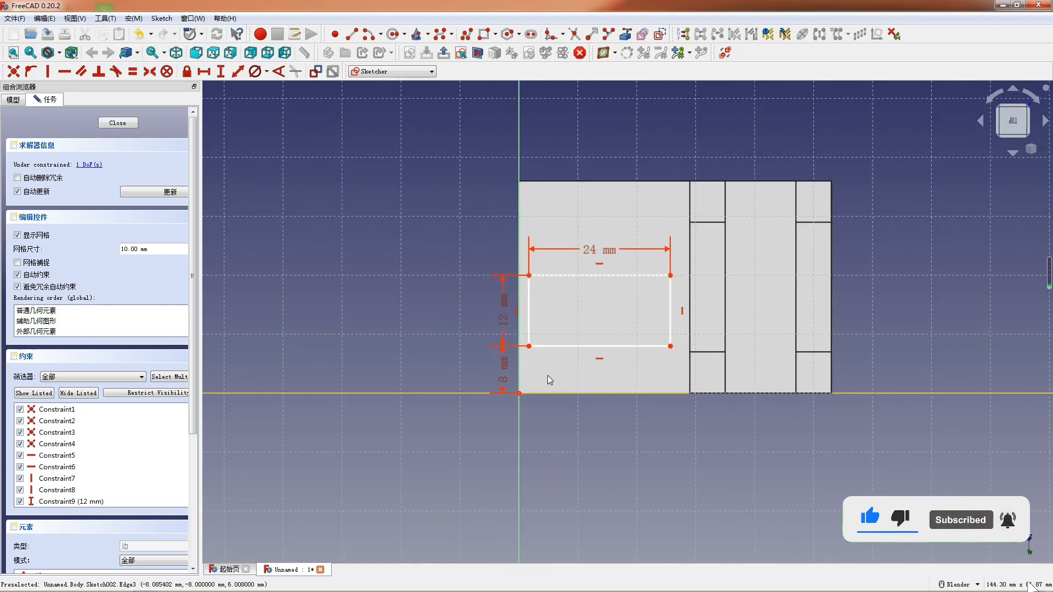
pyautogui.click(529, 347)
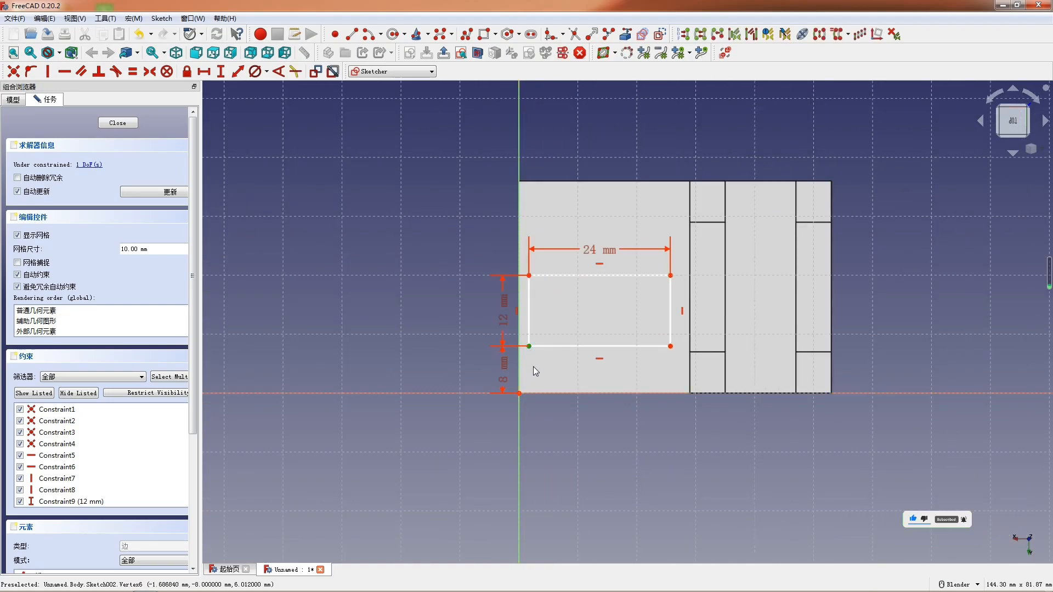
pyautogui.click(519, 394)
pyautogui.write('l')
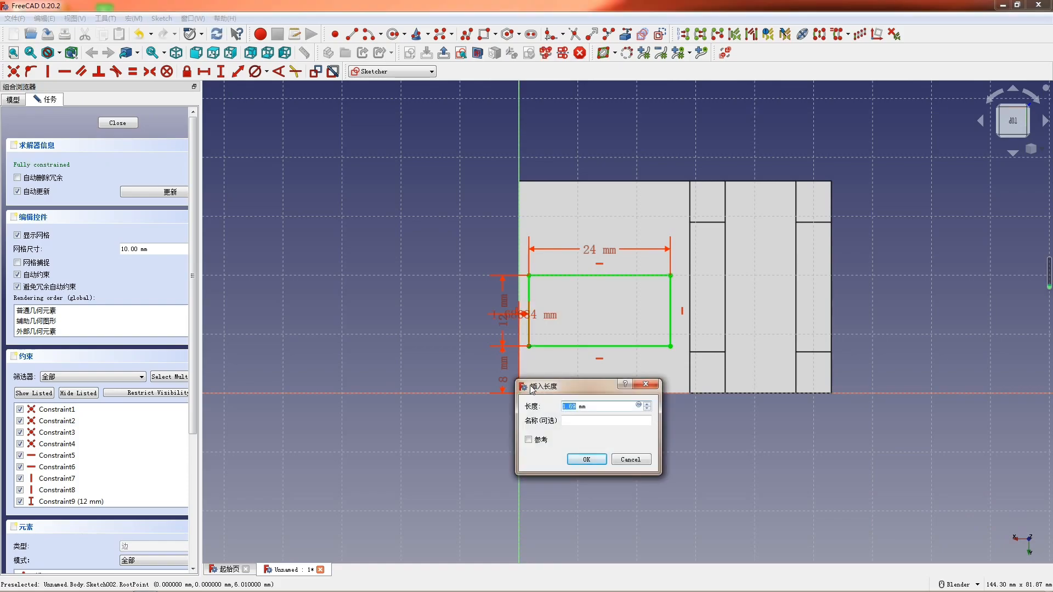
pyautogui.write('6')
pyautogui.press('Return')
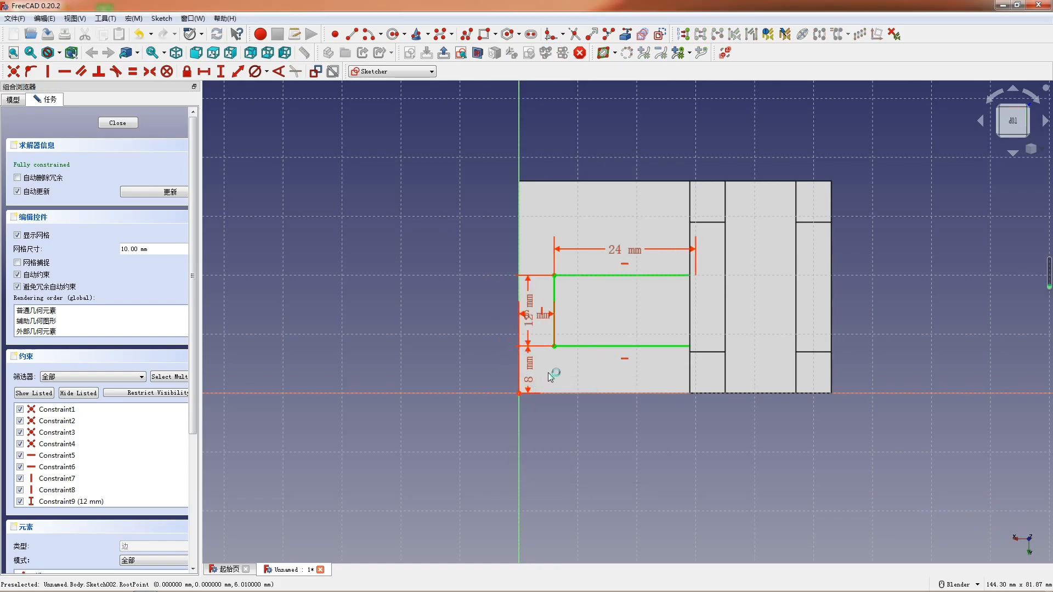
pyautogui.scroll(-3, 611, 285)
pyautogui.scroll(3, 701, 359)
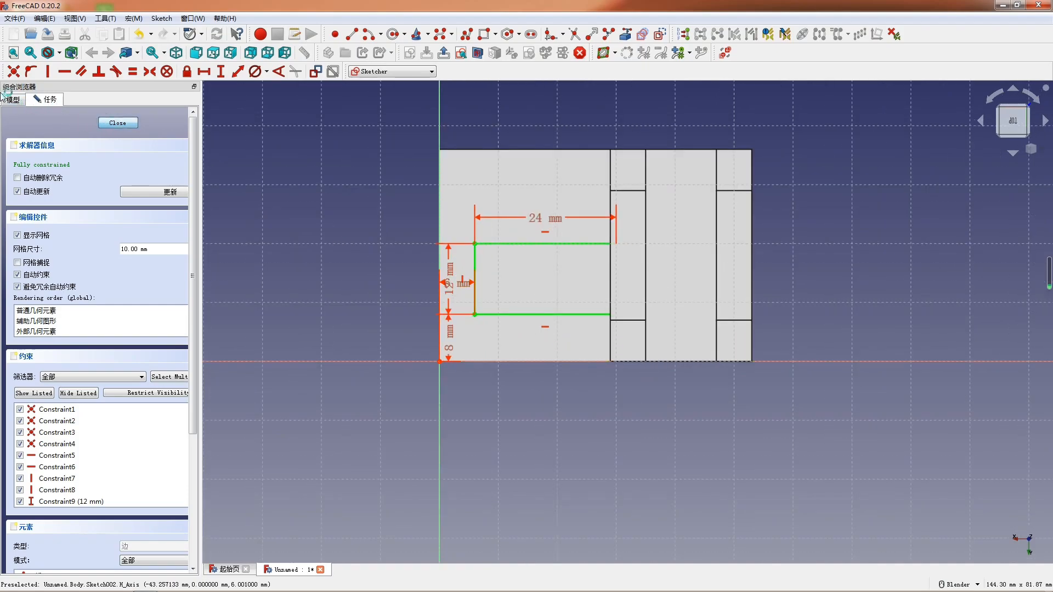
pyautogui.press('Escape')
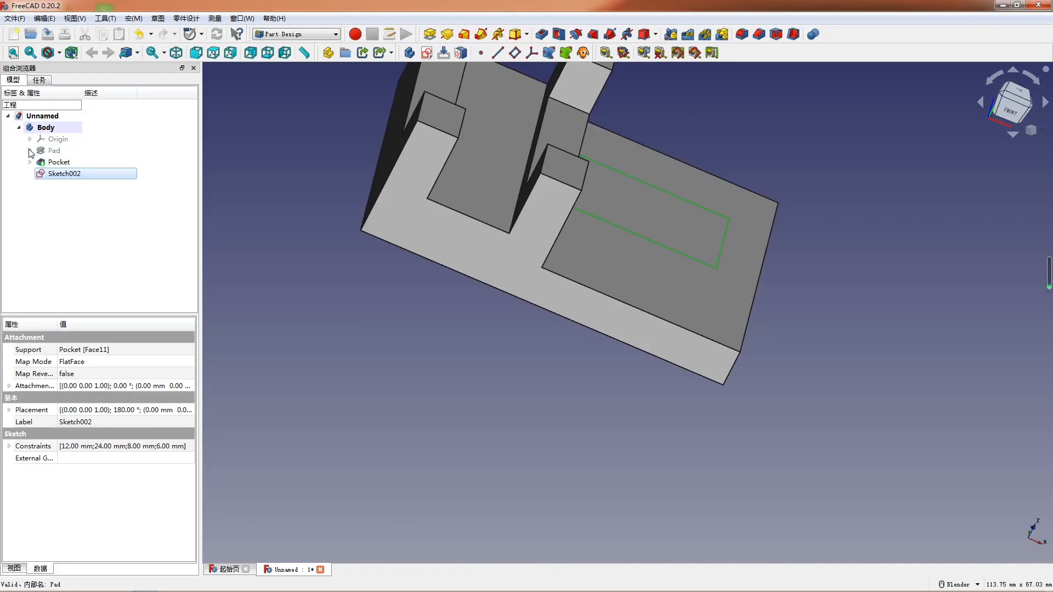
# - Open the pad's profile sketch, move the overall length dimension below the baseline, and close the sketch
pyautogui.click(30, 151)
pyautogui.doubleClick(53, 162)
pyautogui.scroll(1, 602, 432)
pyautogui.scroll(-1, 556, 403)
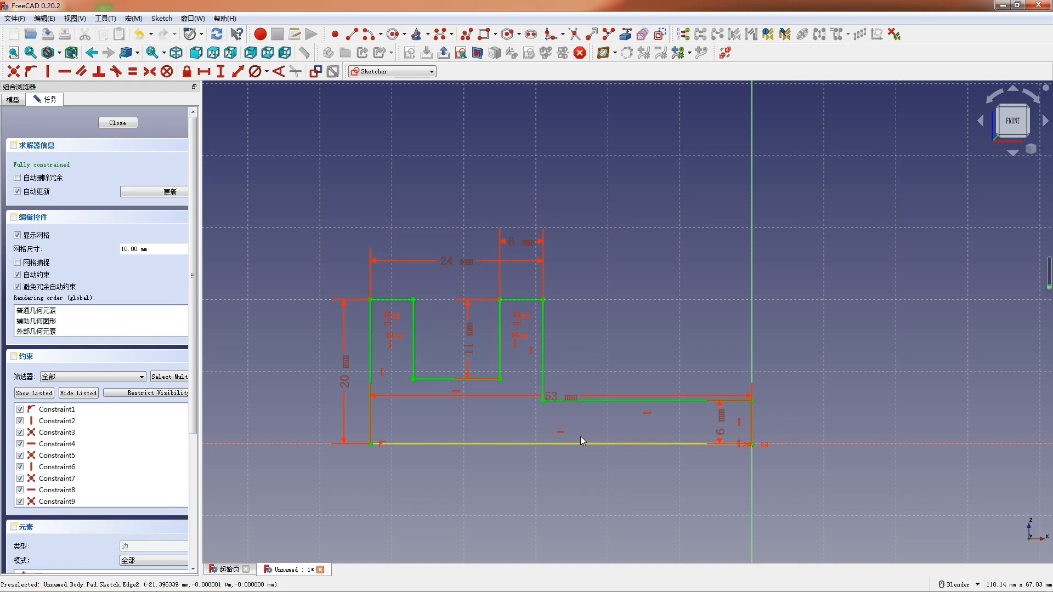
pyautogui.moveTo(572, 399); pyautogui.dragTo(576, 472)
pyautogui.moveTo(617, 316); pyautogui.dragTo(637, 364, button='middle')
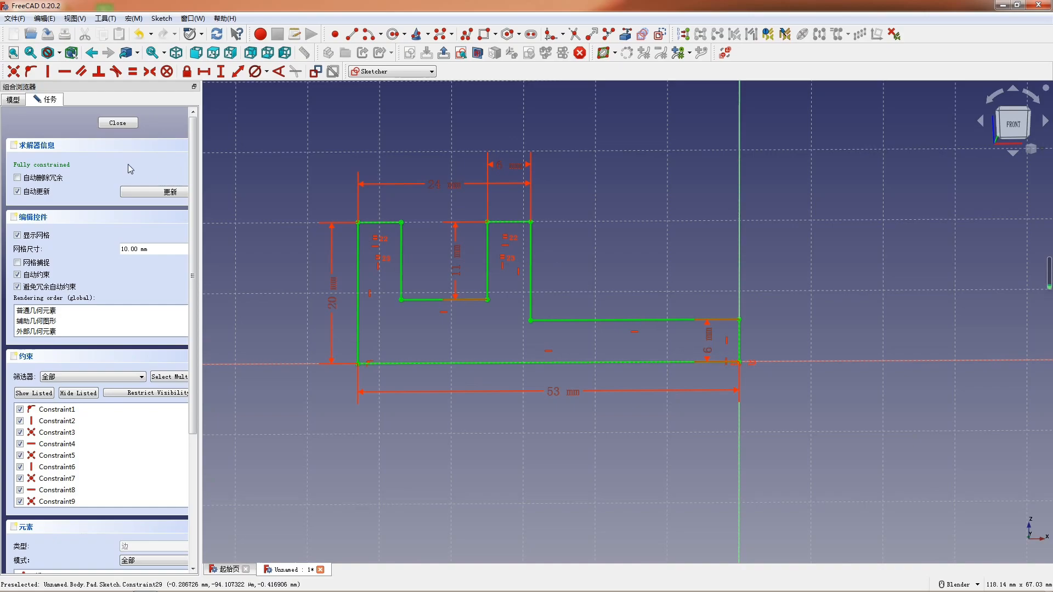
pyautogui.click(118, 122)
# - Reopen the ledge sketch, undo its last changes, and delete the whole rectangle with its dimensions
pyautogui.moveTo(597, 310); pyautogui.dragTo(512, 287, button='middle')
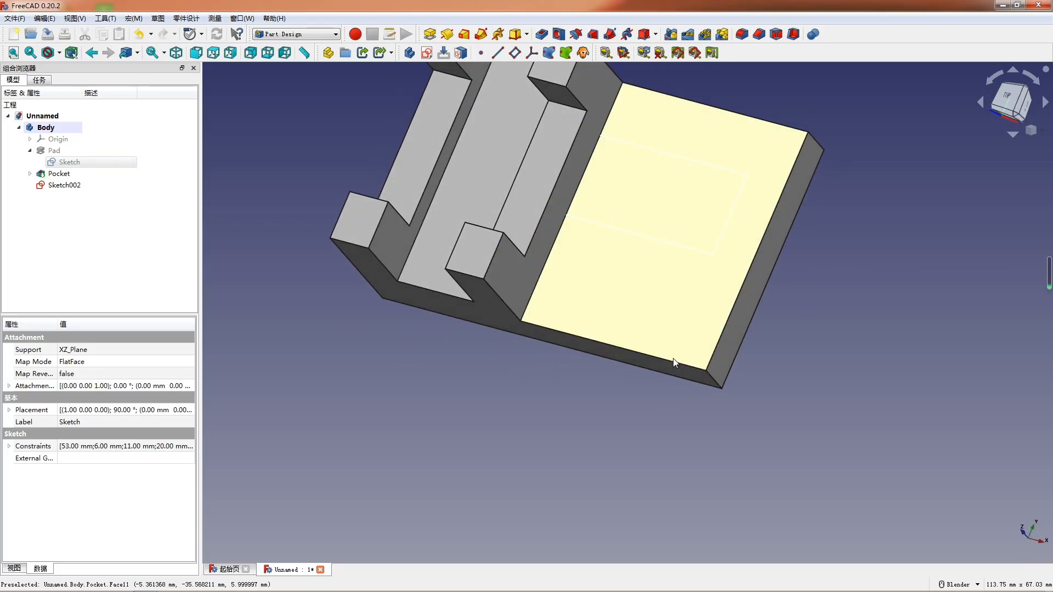
pyautogui.scroll(2, 653, 66)
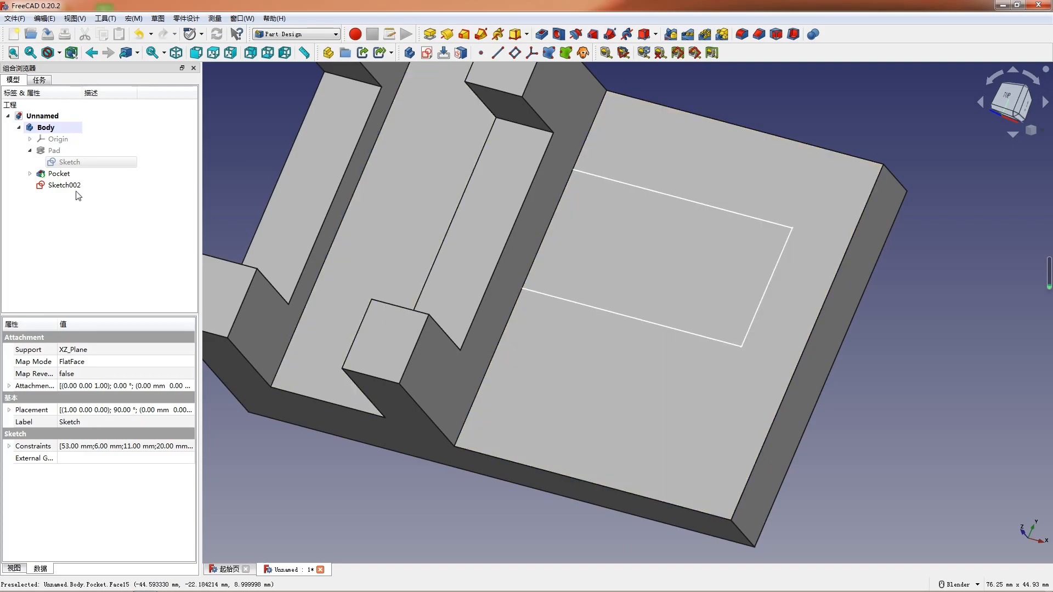
pyautogui.doubleClick(56, 184)
pyautogui.scroll(-3, 589, 367)
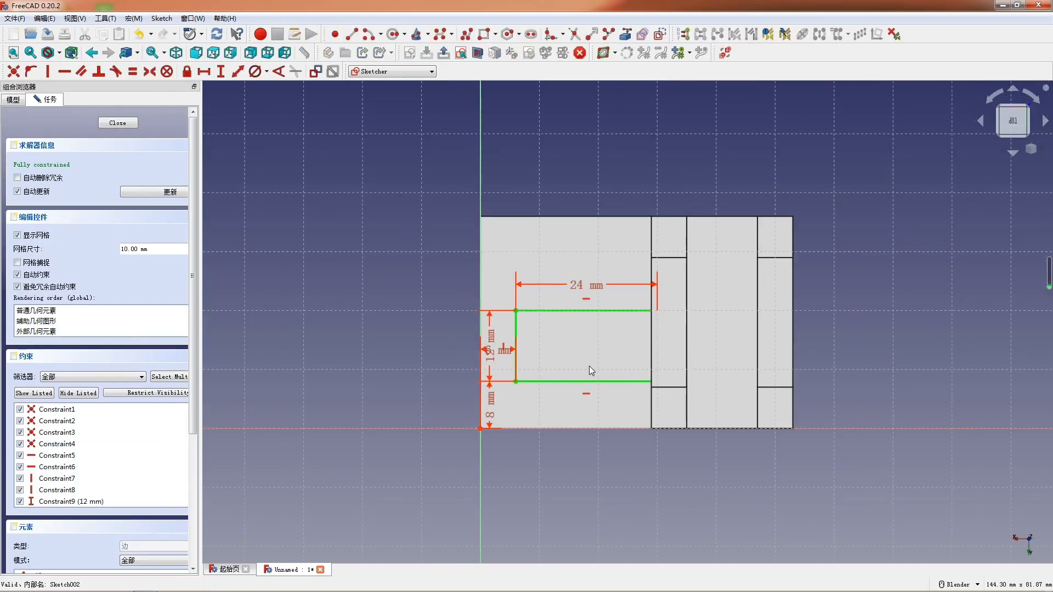
pyautogui.moveTo(578, 397); pyautogui.dragTo(456, 241)
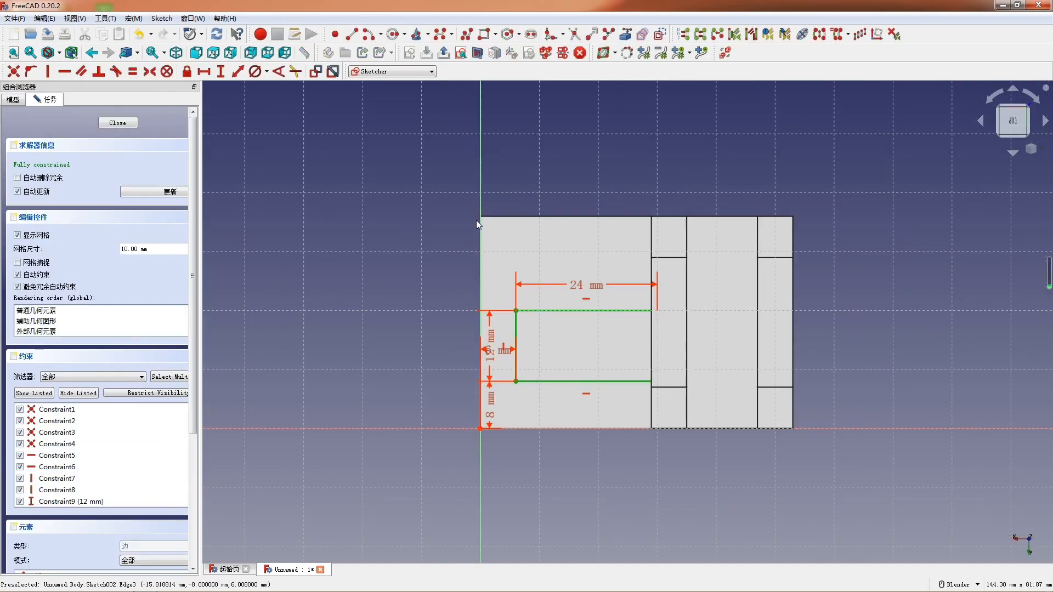
pyautogui.hotkey('ctrl', 'z')
pyautogui.hotkey('ctrl', 'z')
pyautogui.hotkey('ctrl', 'z')
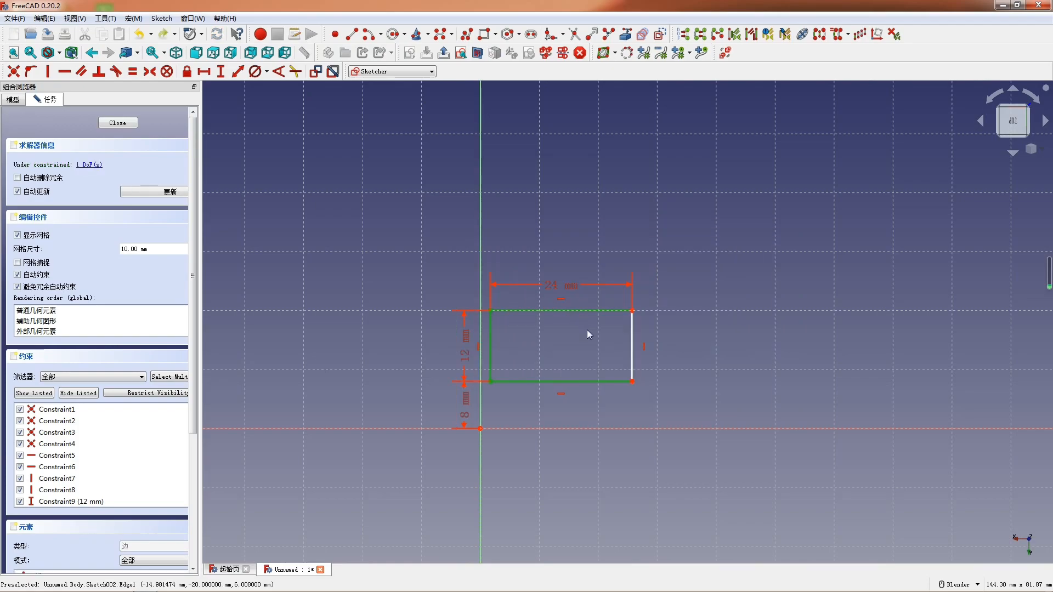
pyautogui.moveTo(680, 398); pyautogui.dragTo(459, 220)
pyautogui.press('Delete')
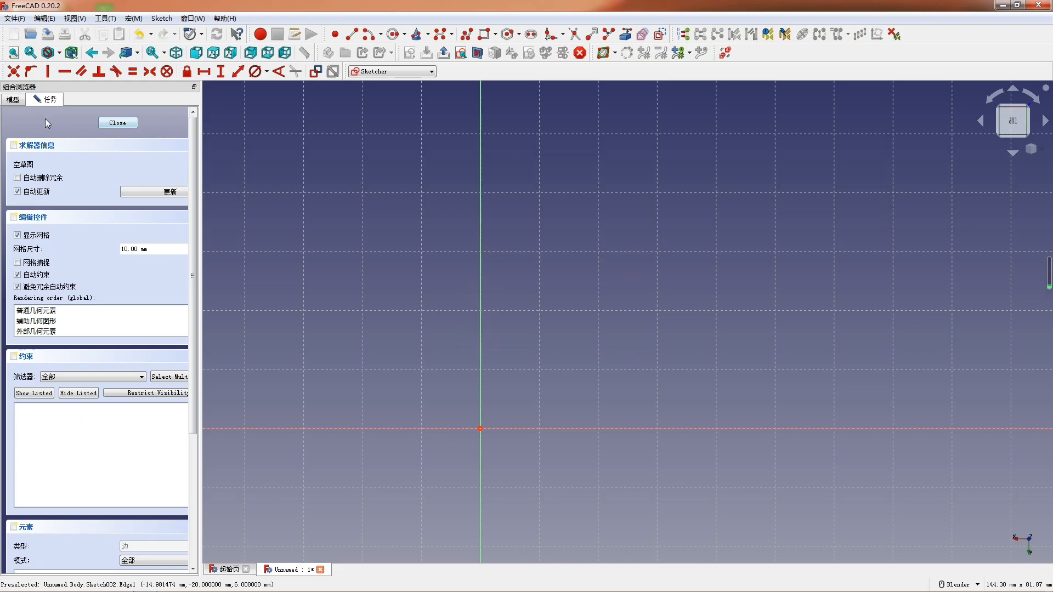
# - Undo the last two changes and close the ledge sketch
pyautogui.hotkey('ctrl', 'z')
pyautogui.hotkey('ctrl', 'z')
pyautogui.click(118, 123)
# - Create a new sketch on the lower ledge's top face and draw a rectangle about 14 mm wide inside it
pyautogui.click(710, 334)
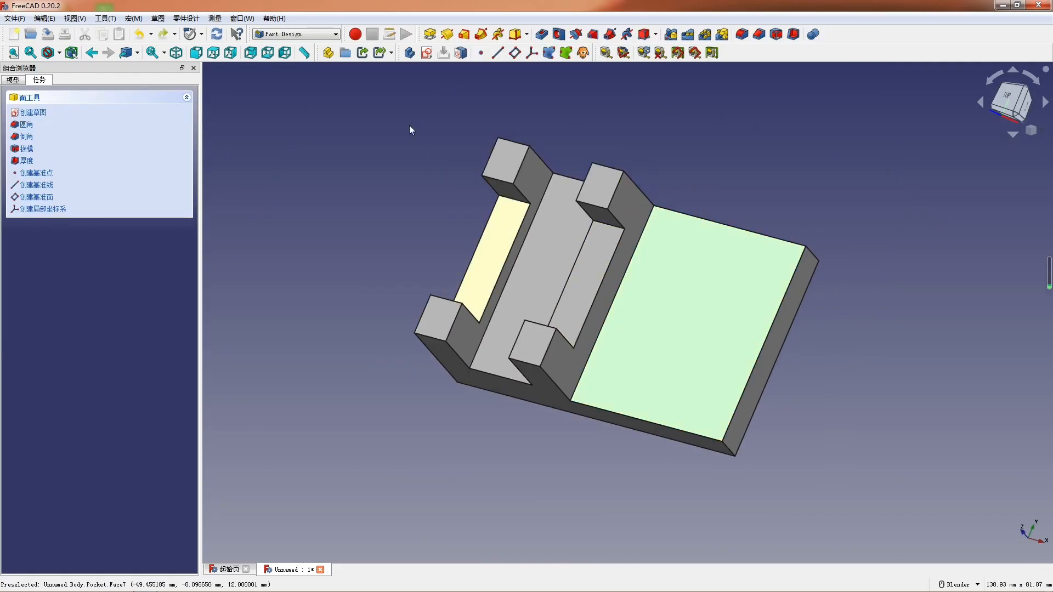
pyautogui.click(426, 53)
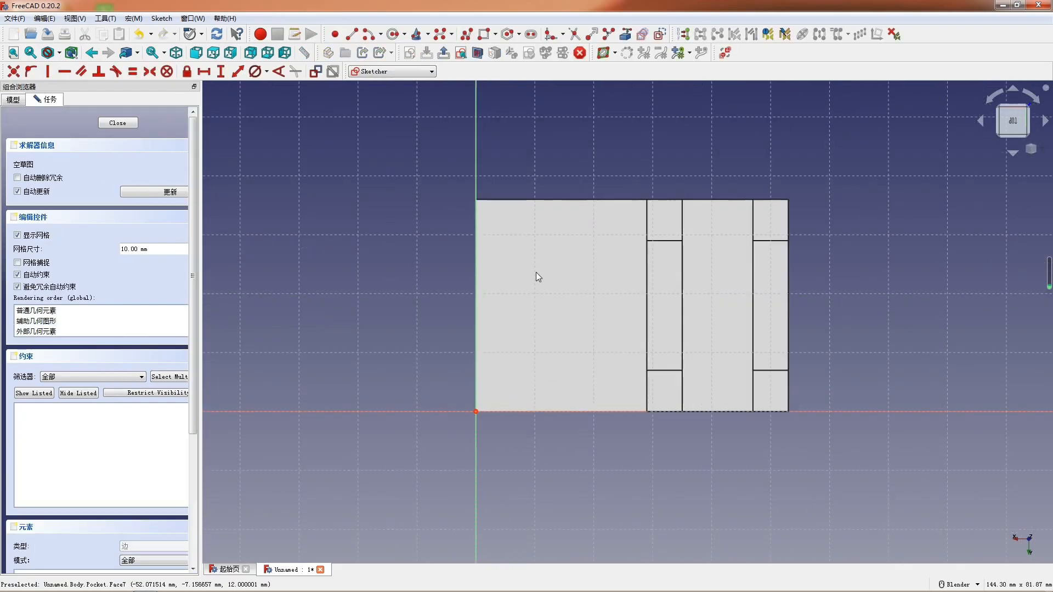
pyautogui.click(531, 34)
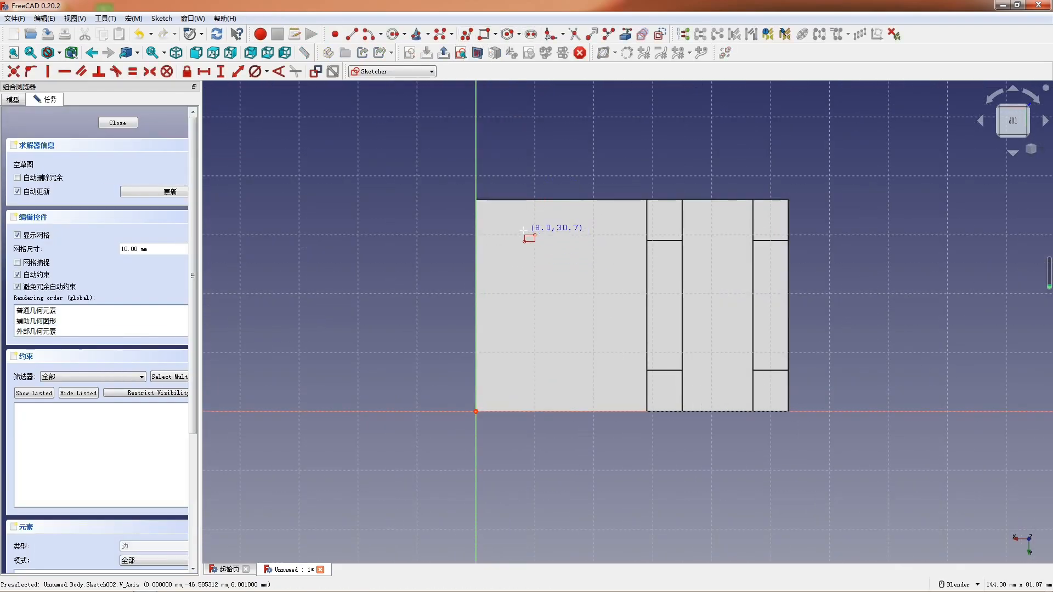
pyautogui.click(606, 393)
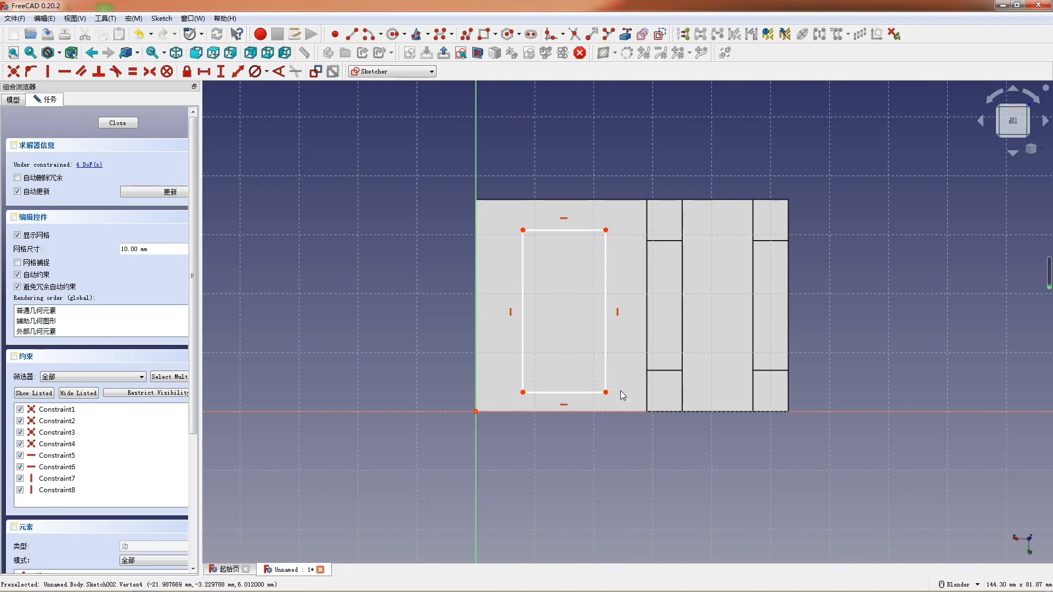
# - Set the rectangle's width to 12 mm and its height to 24 mm
pyautogui.scroll(2, 620, 391)
pyautogui.click(516, 393)
pyautogui.click(428, 450)
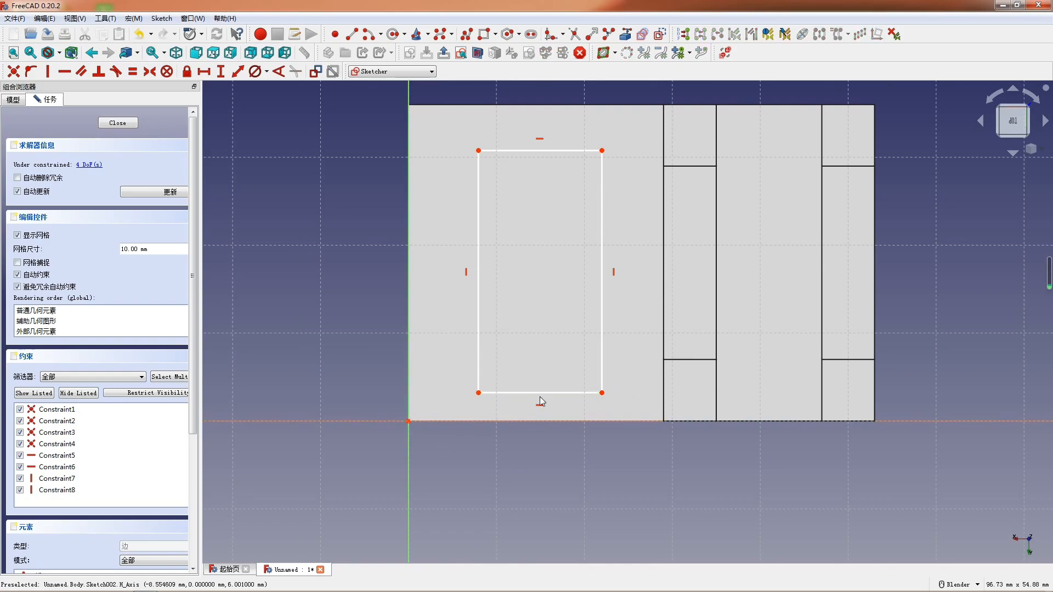
pyautogui.click(536, 394)
pyautogui.write('l')
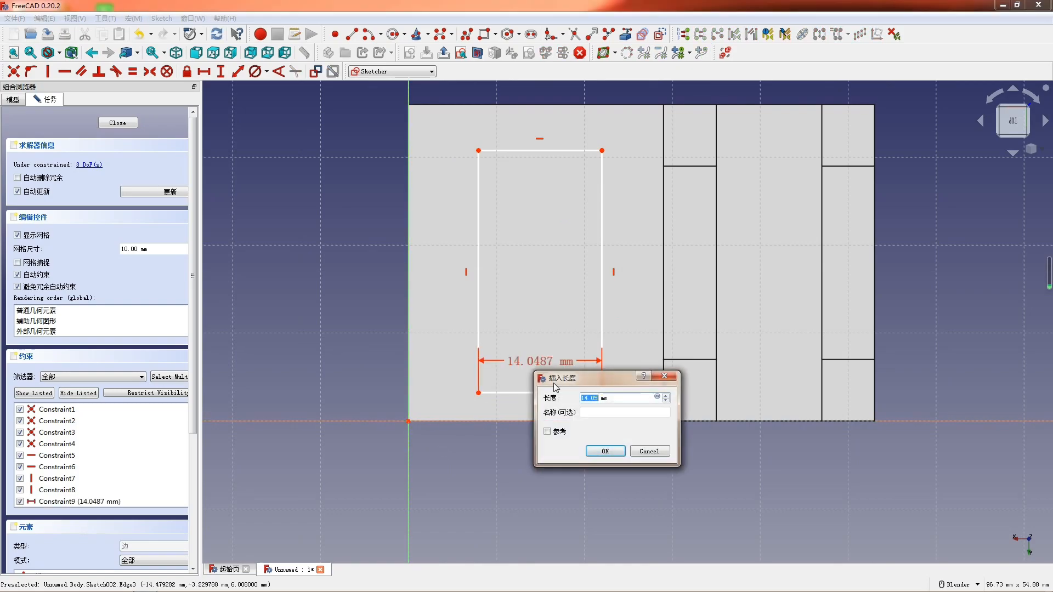
pyautogui.write('12')
pyautogui.press('Return')
pyautogui.click(593, 305)
pyautogui.write('i24')
pyautogui.press('Return')
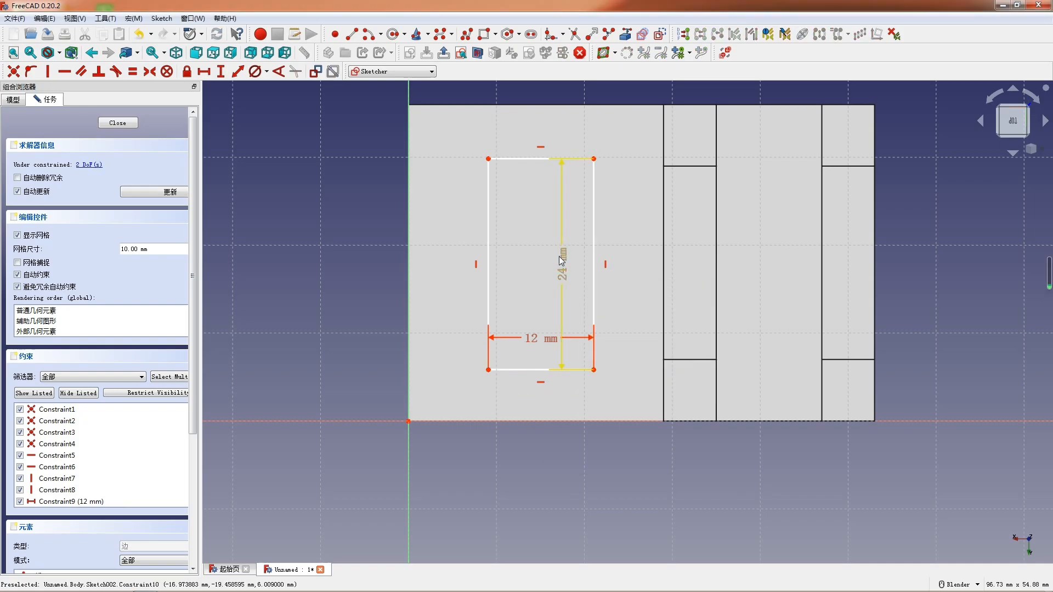
# - Constrain the vertical distance between the rectangle's lower corner nearest the origin and the origin to 6 mm
pyautogui.scroll(1, 575, 375)
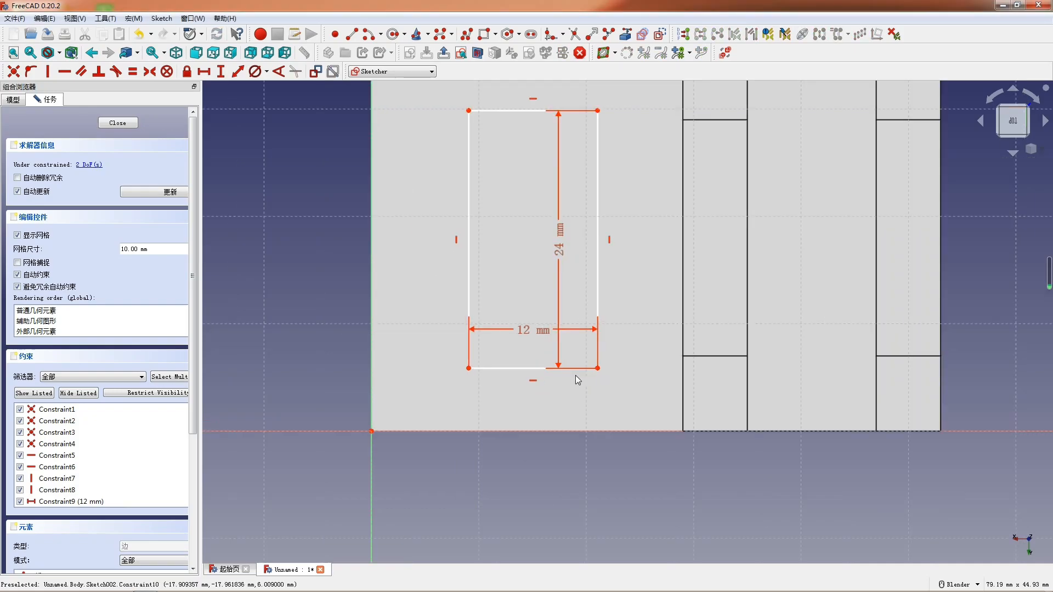
pyautogui.click(468, 369)
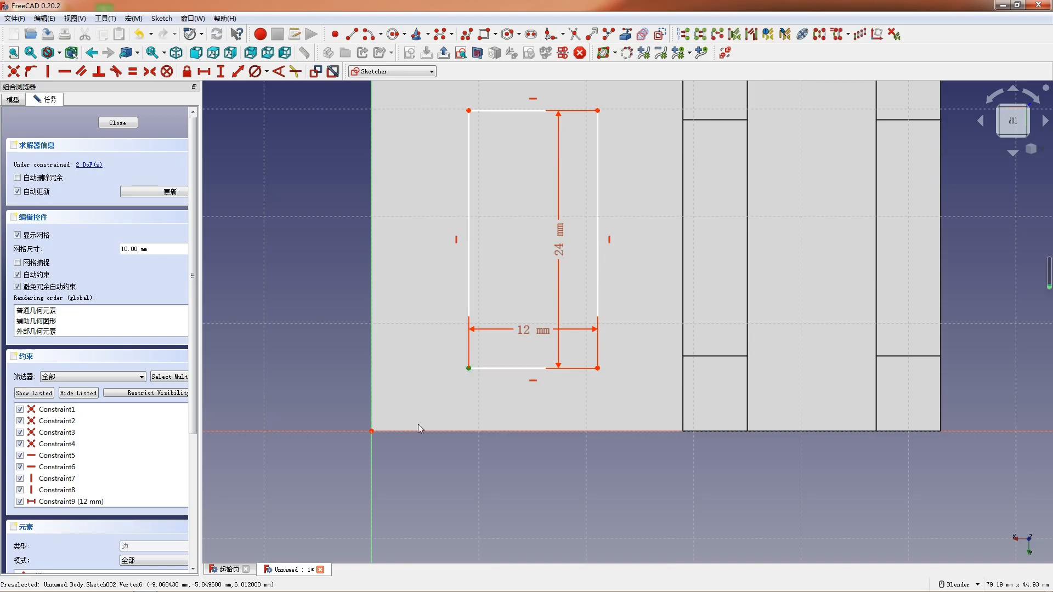
pyautogui.click(369, 432)
pyautogui.hotkey('shift', 'i')
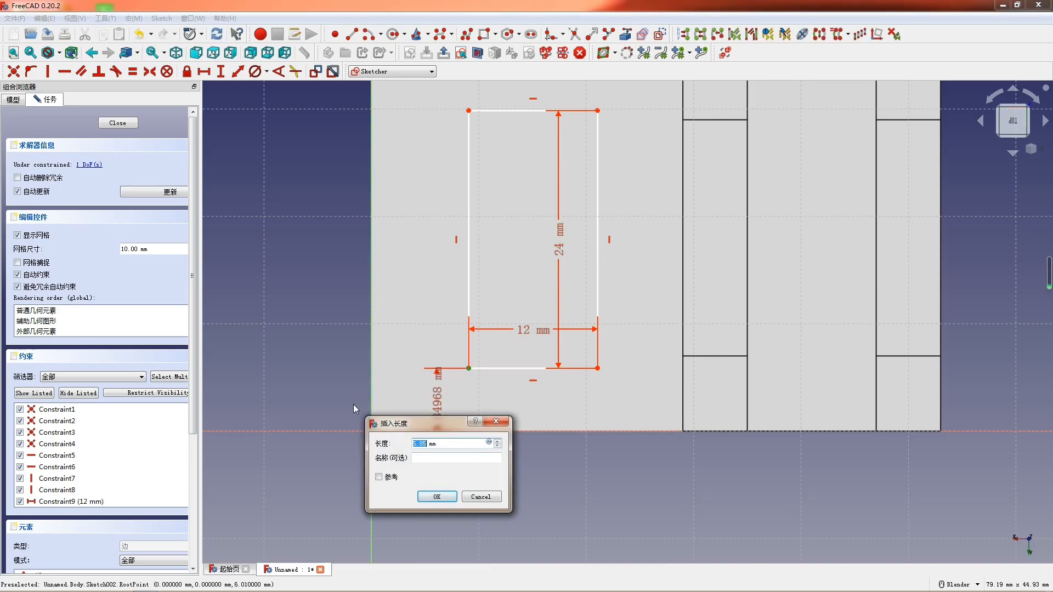
pyautogui.press('Return')
pyautogui.scroll(-1, 527, 406)
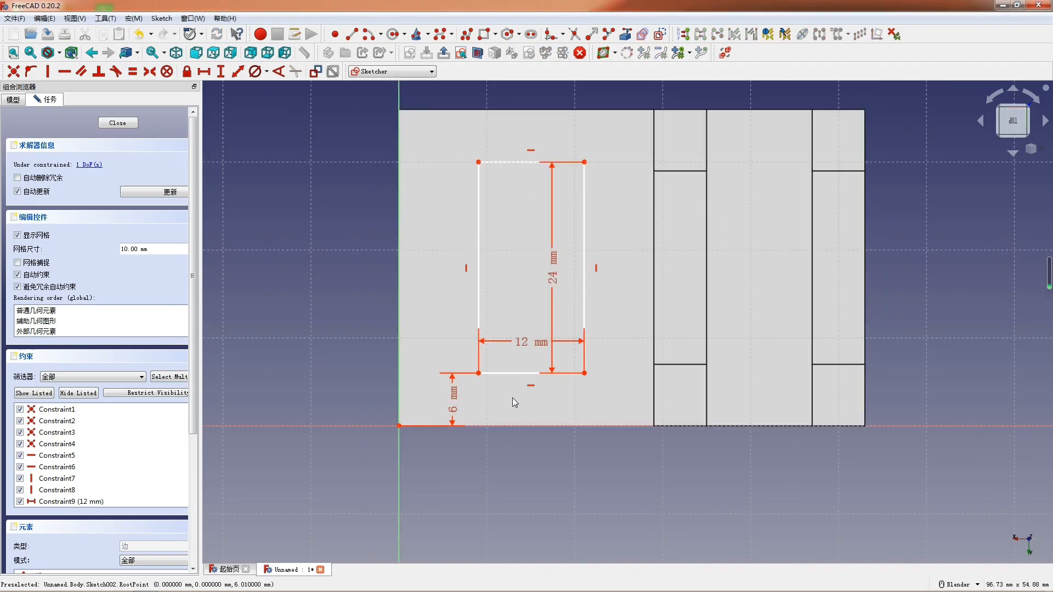
# - Try to add a second vertical distance of 8 mm between the rectangle's corner and the origin
pyautogui.click(479, 373)
pyautogui.click(398, 426)
pyautogui.write('i8')
pyautogui.press('Return')
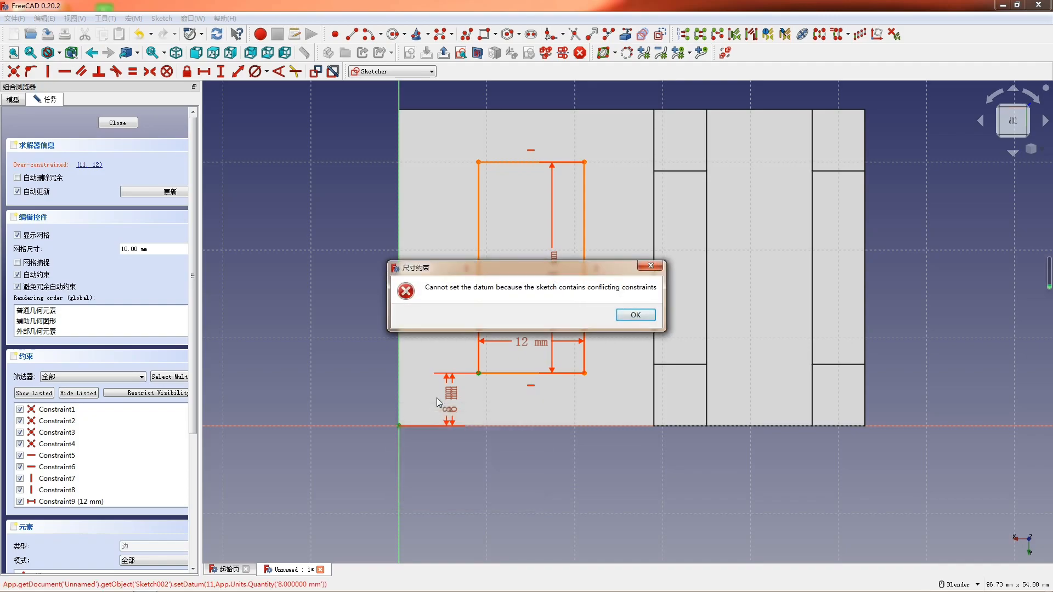
pyautogui.click(651, 266)
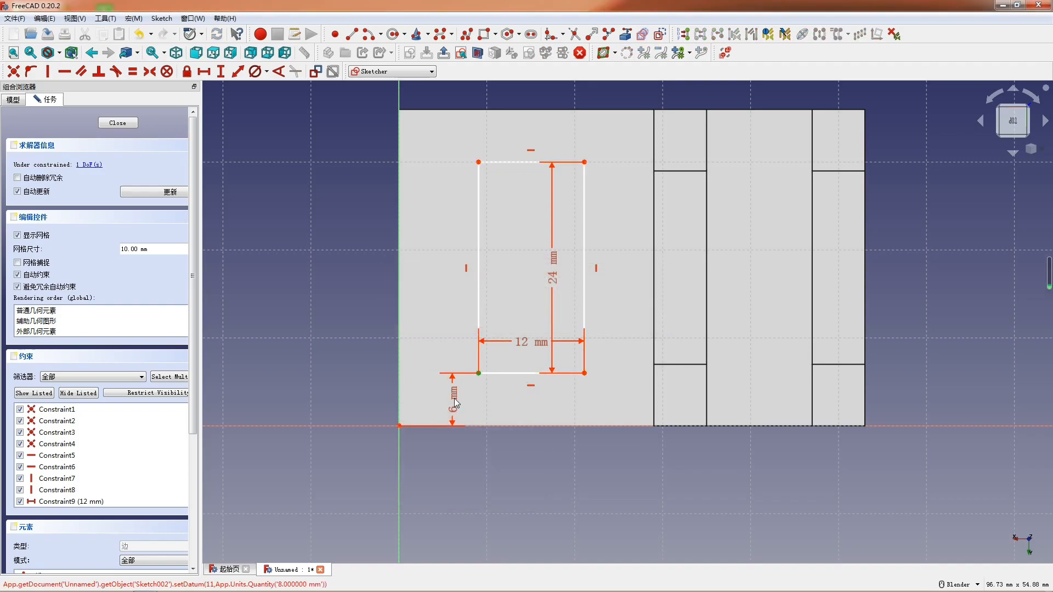
# - Constrain the horizontal distance between the rectangle's corner and the origin to 8 mm and close the sketch
pyautogui.click(399, 426)
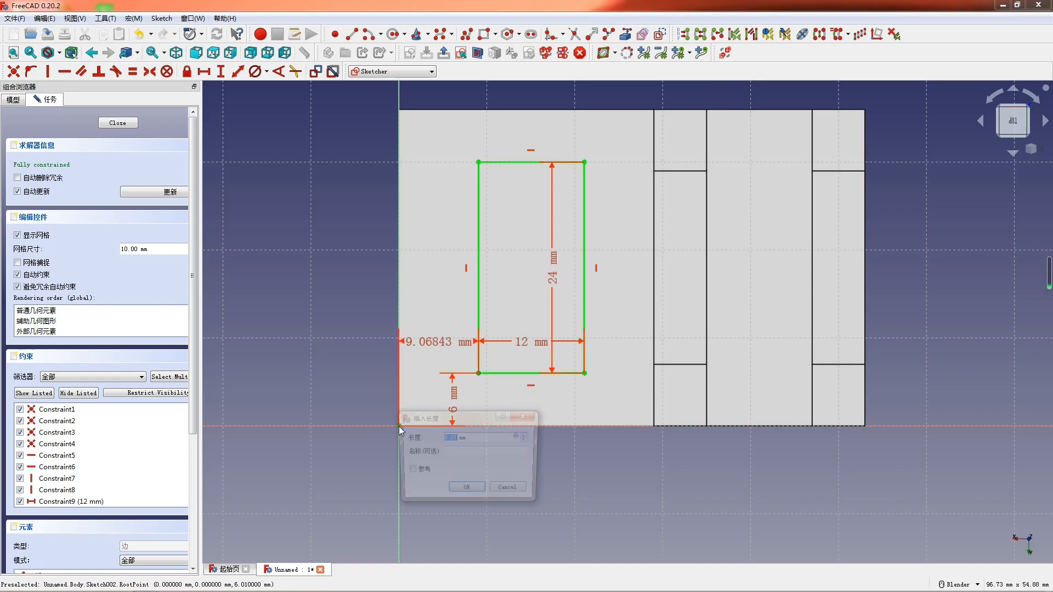
pyautogui.write('8')
pyautogui.press('Return')
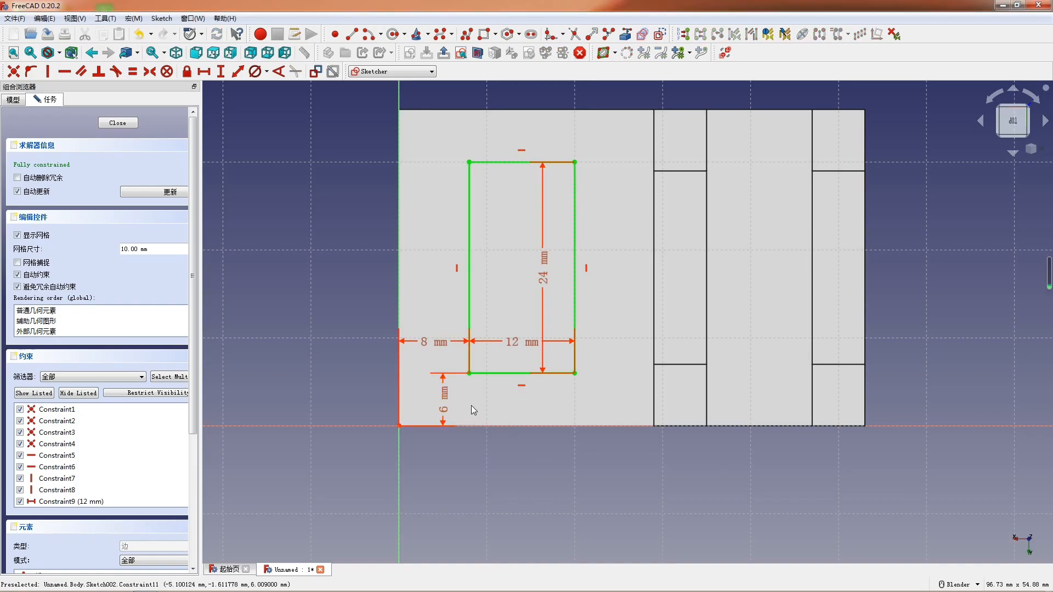
pyautogui.scroll(-1, 399, 425)
pyautogui.click(117, 122)
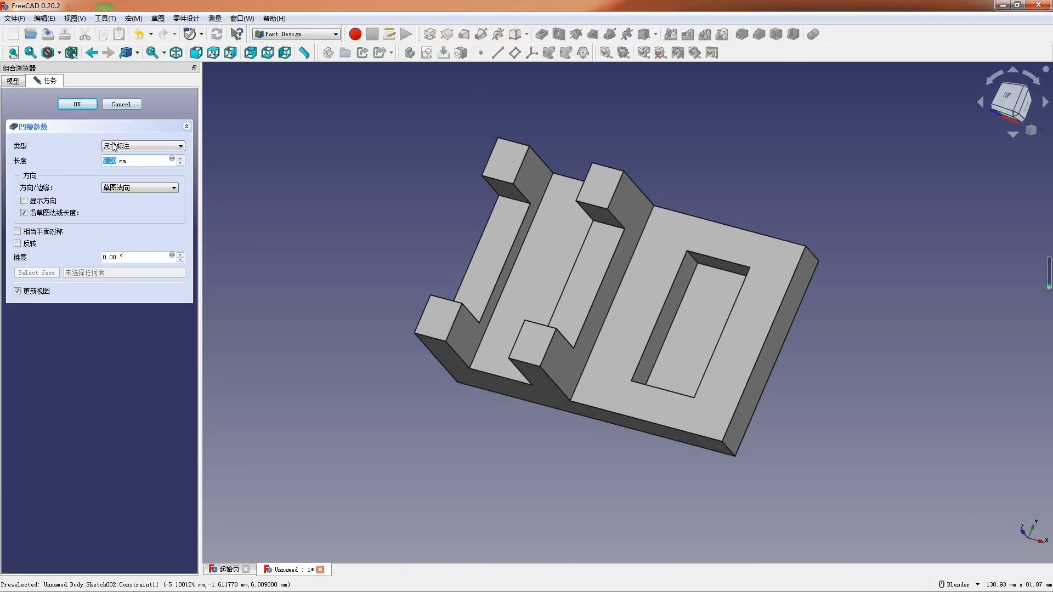
# - Pocket the ledge rectangle with the type set to through all
pyautogui.click(143, 145)
pyautogui.click(126, 162)
pyautogui.moveTo(534, 340); pyautogui.dragTo(578, 288, button='middle')
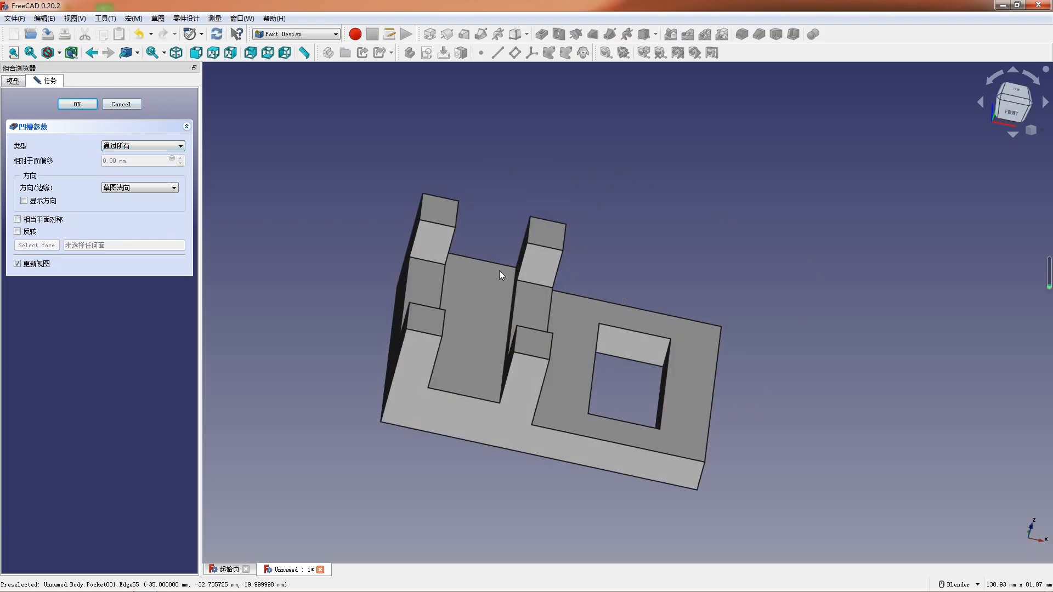
pyautogui.click(77, 104)
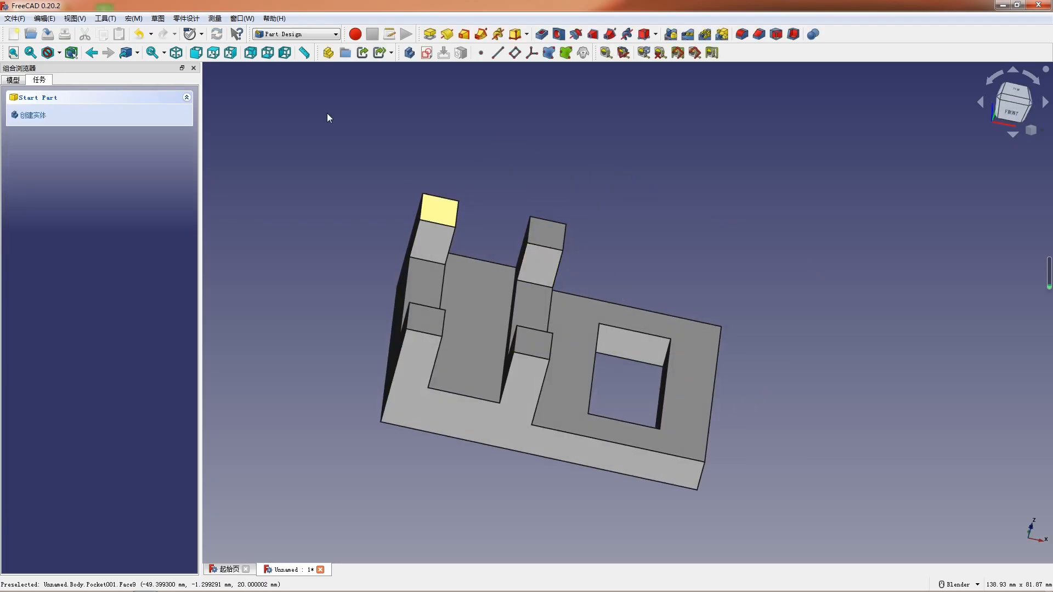
# - Show the part from the front and switch to the TechDraw workbench
pyautogui.click(193, 53)
pyautogui.scroll(-3, 607, 260)
pyautogui.scroll(4, 517, 364)
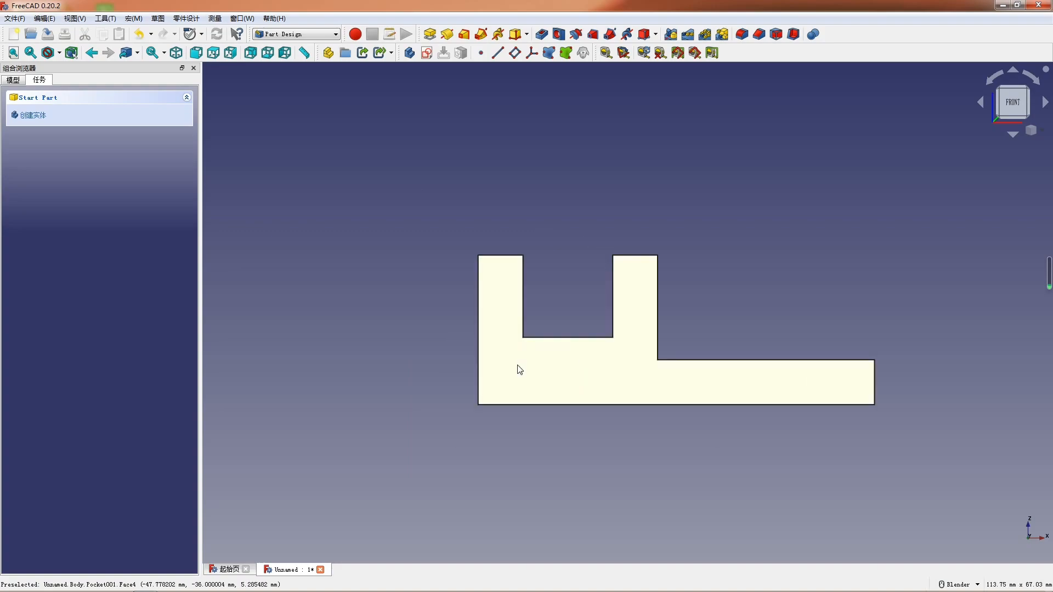
pyautogui.click(296, 34)
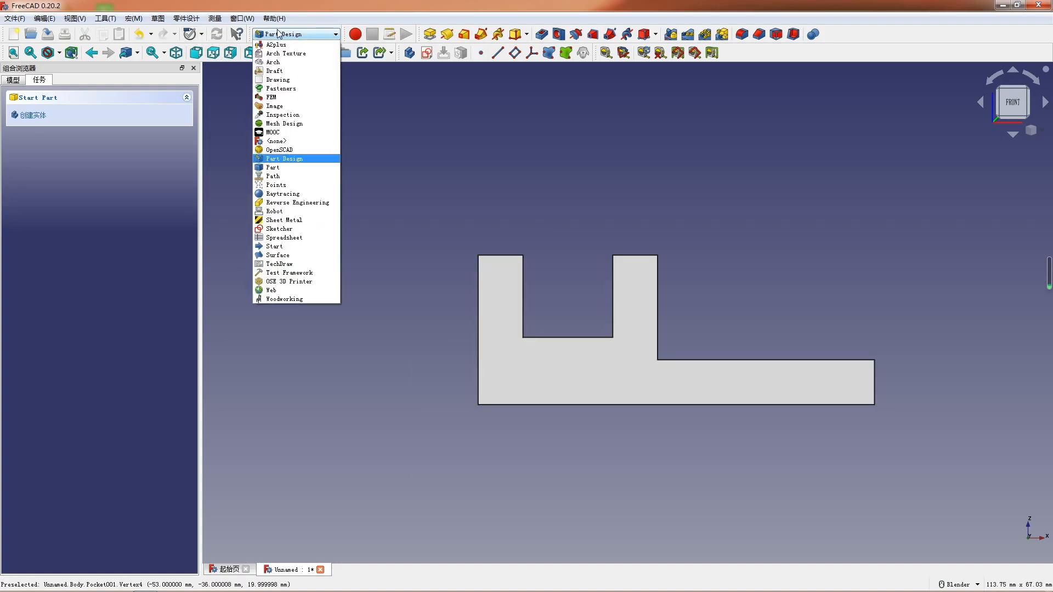
pyautogui.click(290, 264)
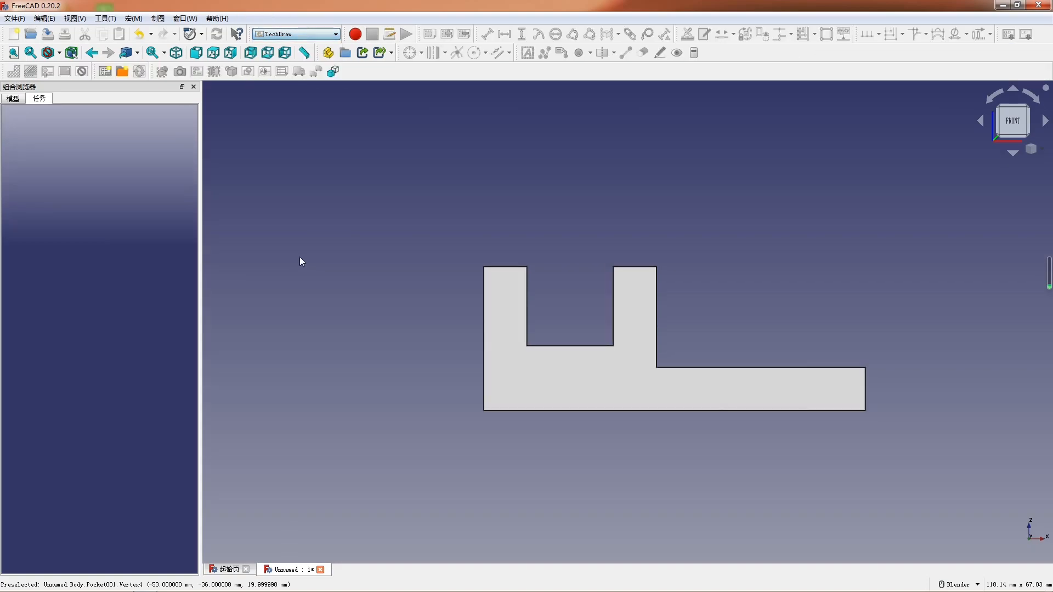
# - Insert a drawing page from the landscape template A3_Master's Path_CN_NO_CLIP.svg
pyautogui.click(122, 73)
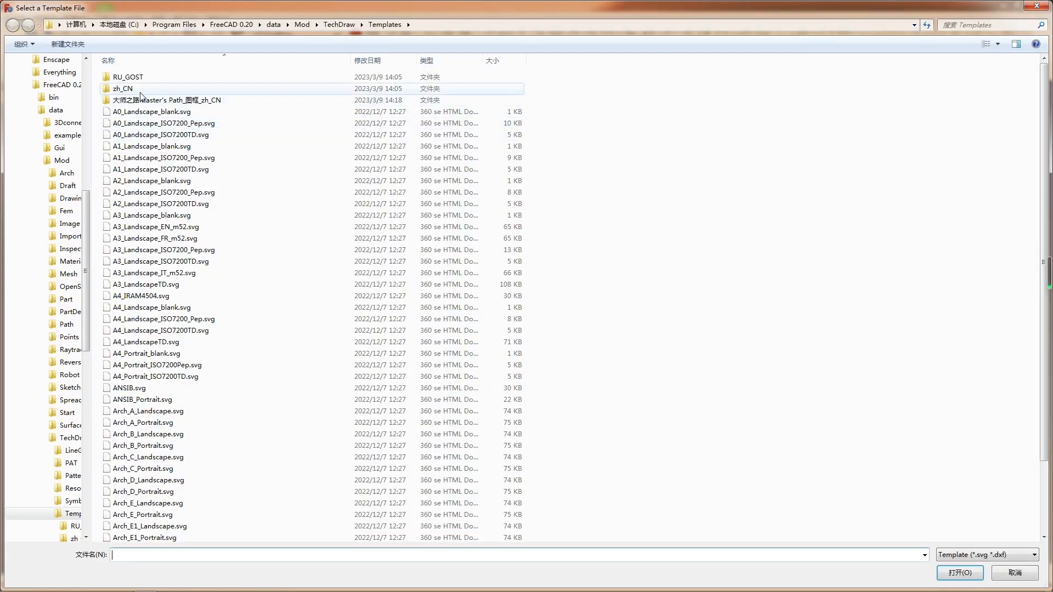
pyautogui.doubleClick(140, 97)
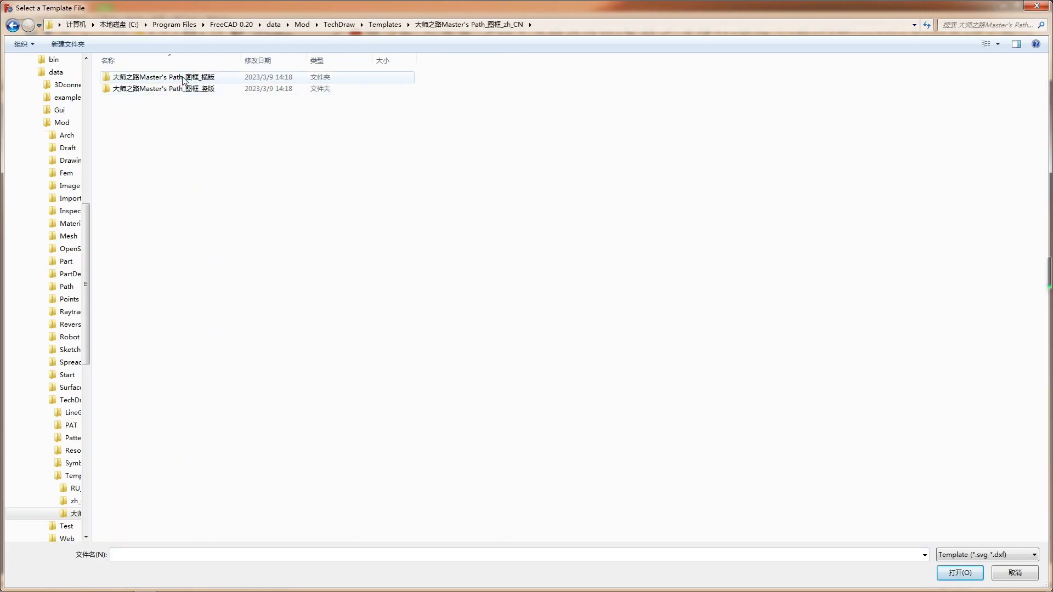
pyautogui.doubleClick(189, 78)
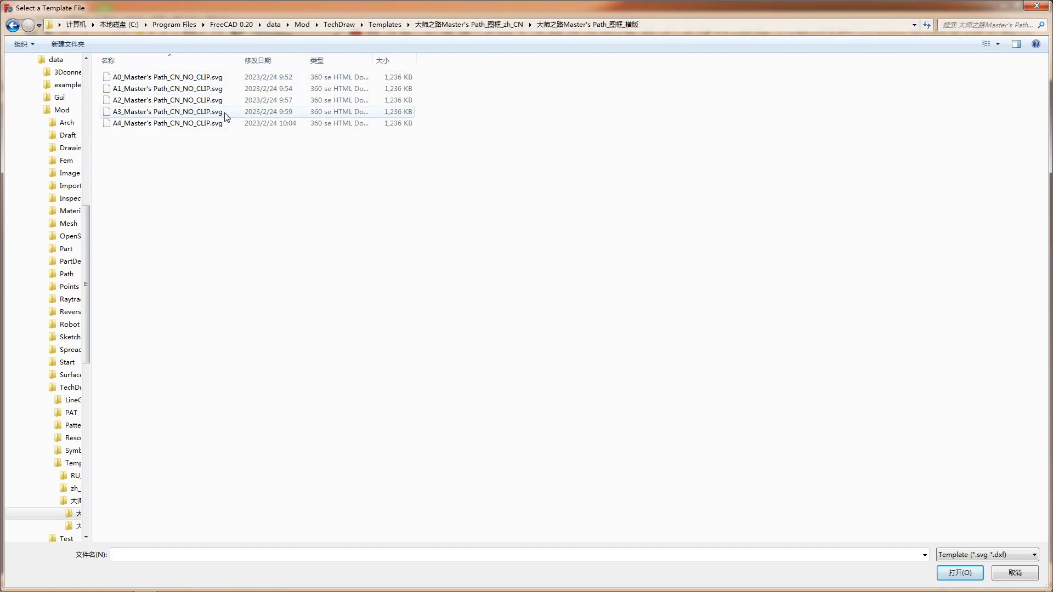
pyautogui.doubleClick(165, 111)
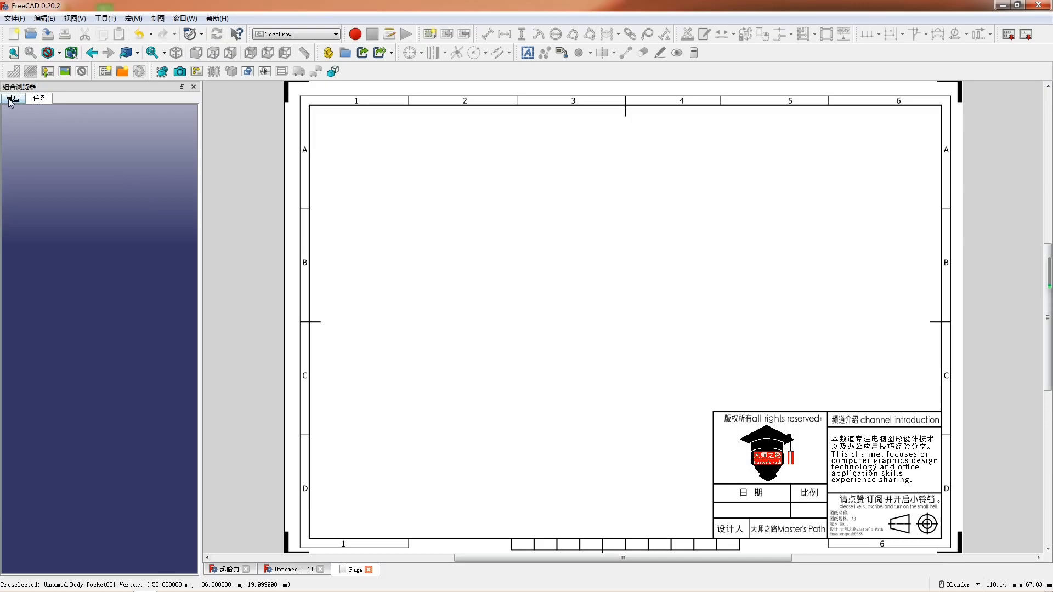
# - Insert a projection group of the Body with the Front, Right, Top and FrontTopLeft views
pyautogui.click(12, 98)
pyautogui.click(48, 147)
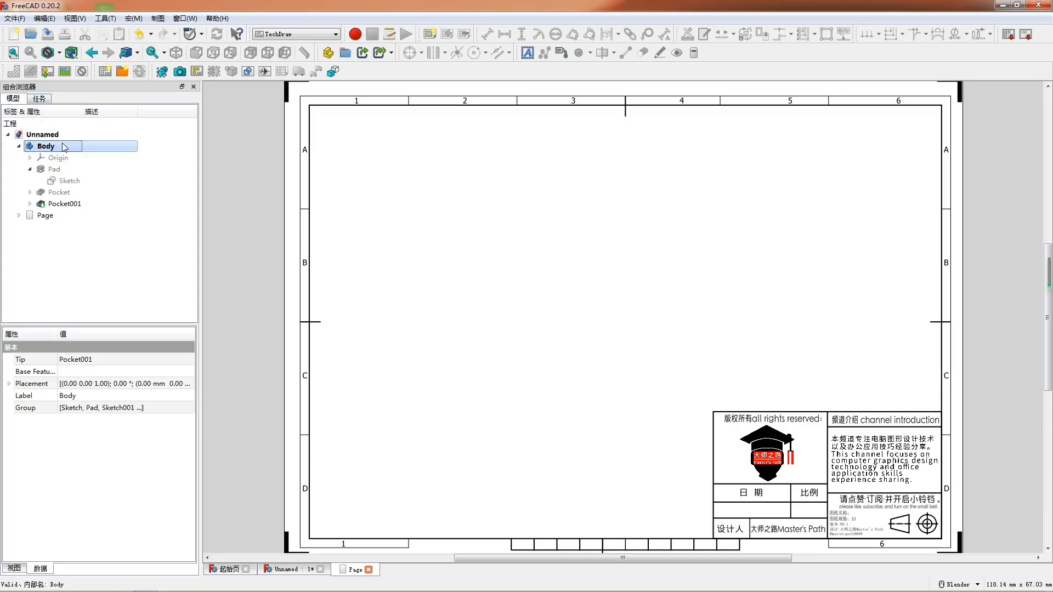
pyautogui.click(198, 71)
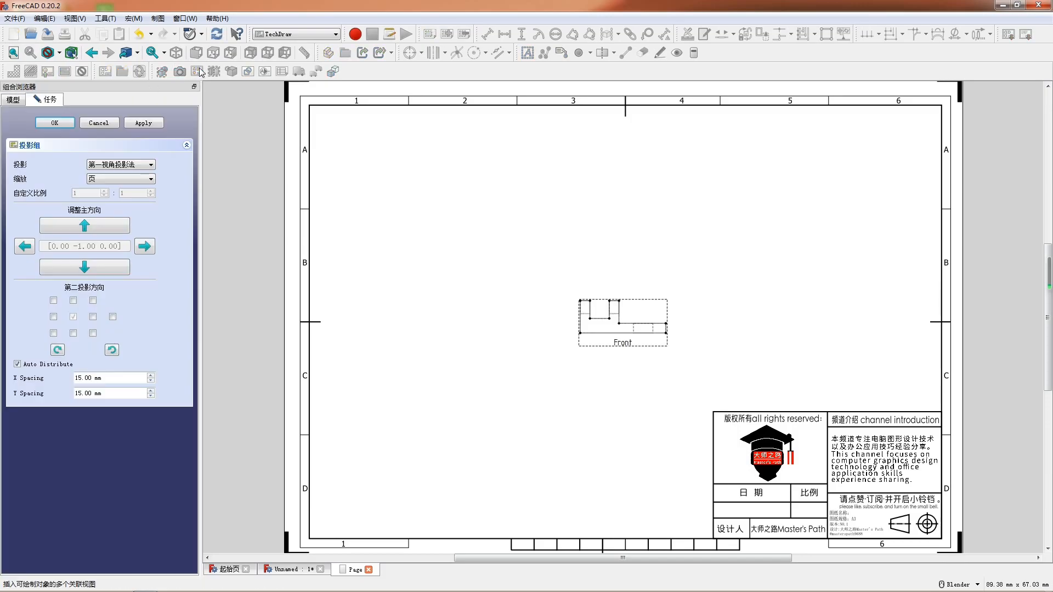
pyautogui.click(53, 318)
pyautogui.click(73, 334)
pyautogui.click(93, 333)
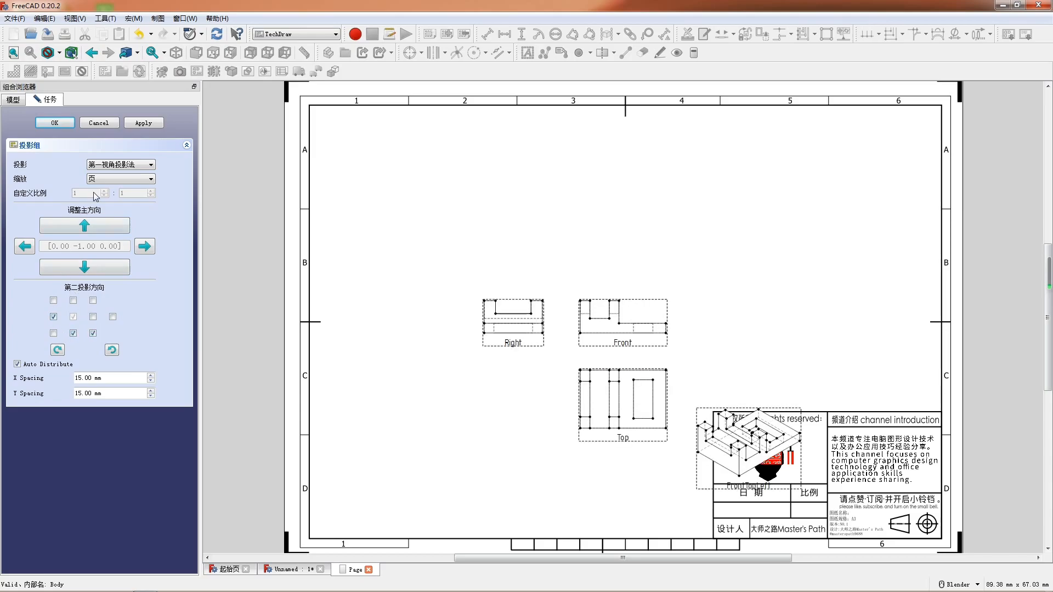
# - Switch the projection group to a custom scale of 2:1 and move the front view higher on the sheet
pyautogui.click(116, 181)
pyautogui.click(121, 179)
pyautogui.click(110, 204)
pyautogui.click(91, 193)
pyautogui.click(104, 192)
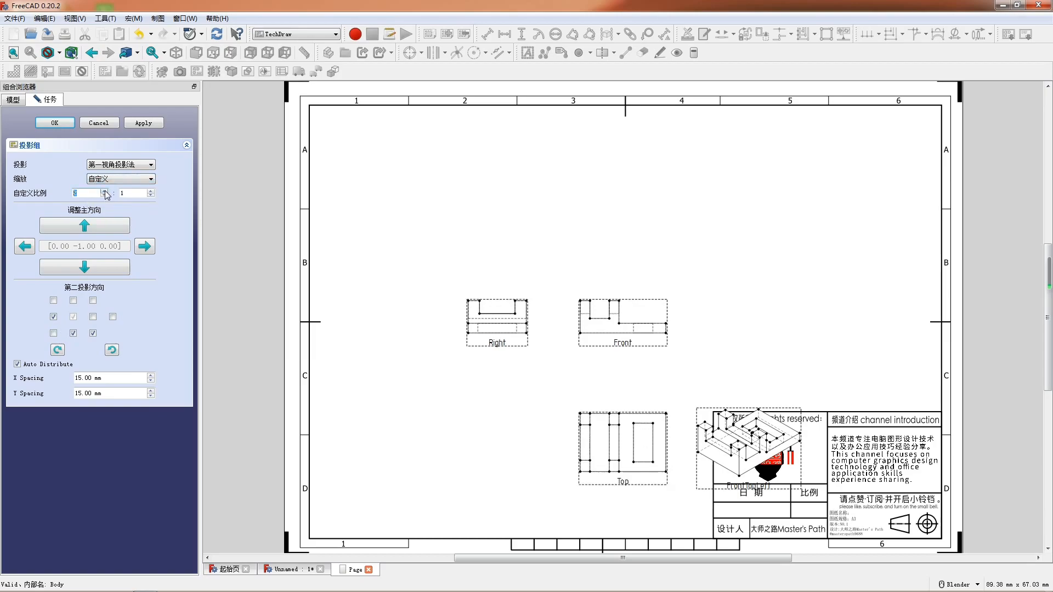
pyautogui.moveTo(599, 300); pyautogui.dragTo(586, 259)
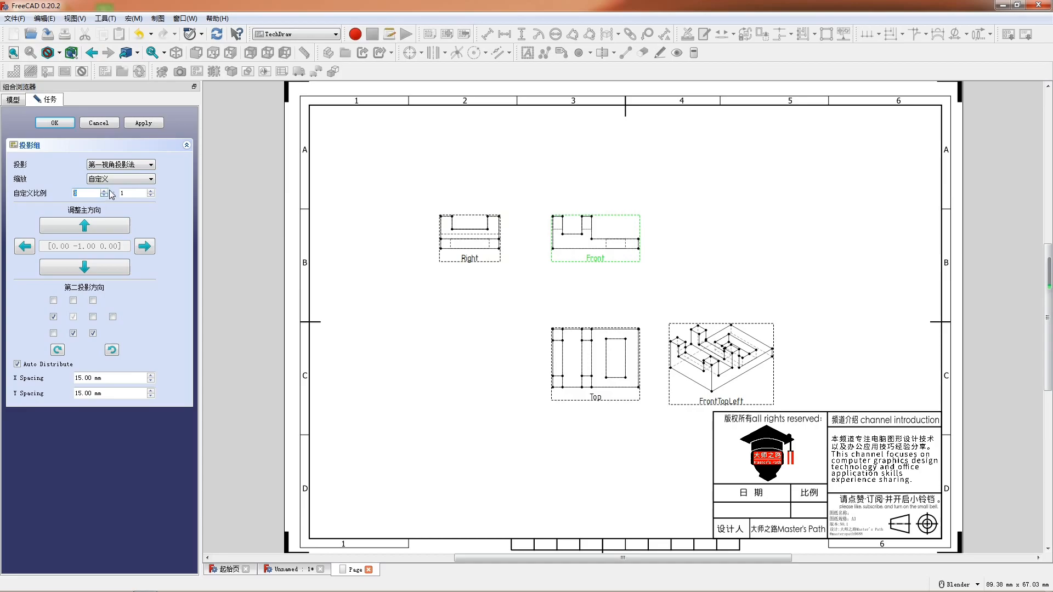
# - Try a custom scale of 3:1, refresh the page views, and try to move the Right view inside the frame
pyautogui.rightClick(382, 228)
pyautogui.click(397, 246)
pyautogui.rightClick(392, 236)
pyautogui.click(421, 259)
pyautogui.scroll(-1, 475, 267)
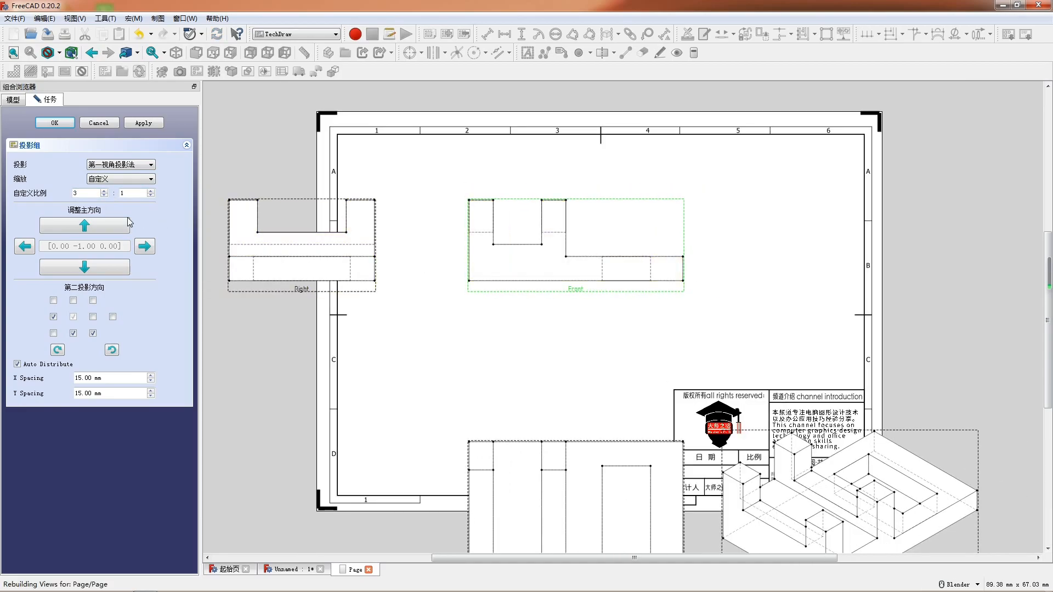
pyautogui.moveTo(269, 285); pyautogui.dragTo(360, 285)
# - Set the projection group's custom scale to 2:1 and refresh the page views
pyautogui.click(104, 195)
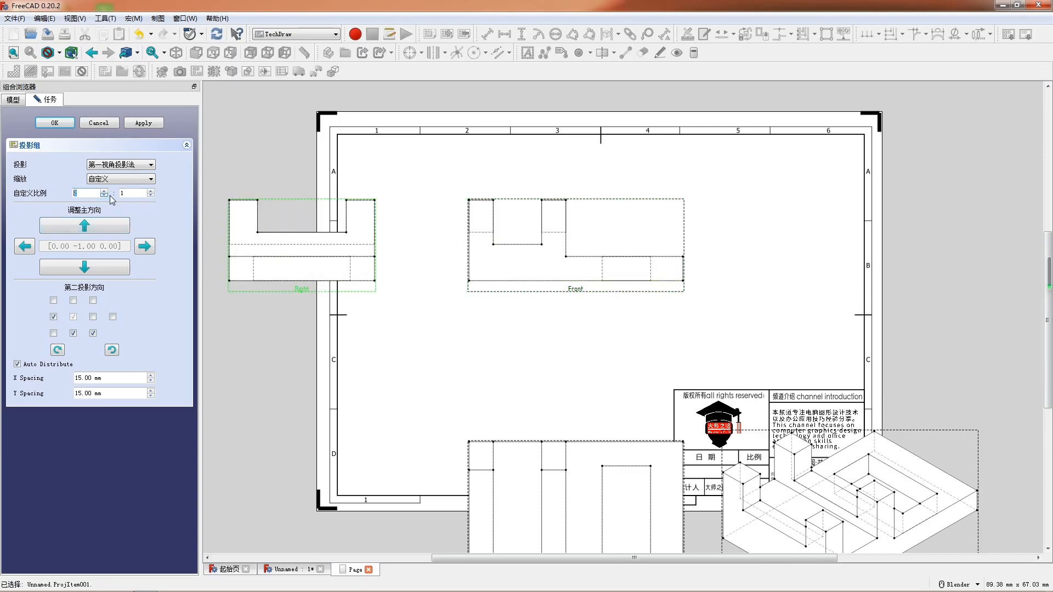
pyautogui.rightClick(445, 176)
pyautogui.click(462, 197)
pyautogui.rightClick(462, 198)
pyautogui.click(487, 220)
pyautogui.rightClick(414, 186)
# - Arrange the orthographic views inside the sheet frame and move the FrontTopLeft view above the title block
pyautogui.click(590, 261)
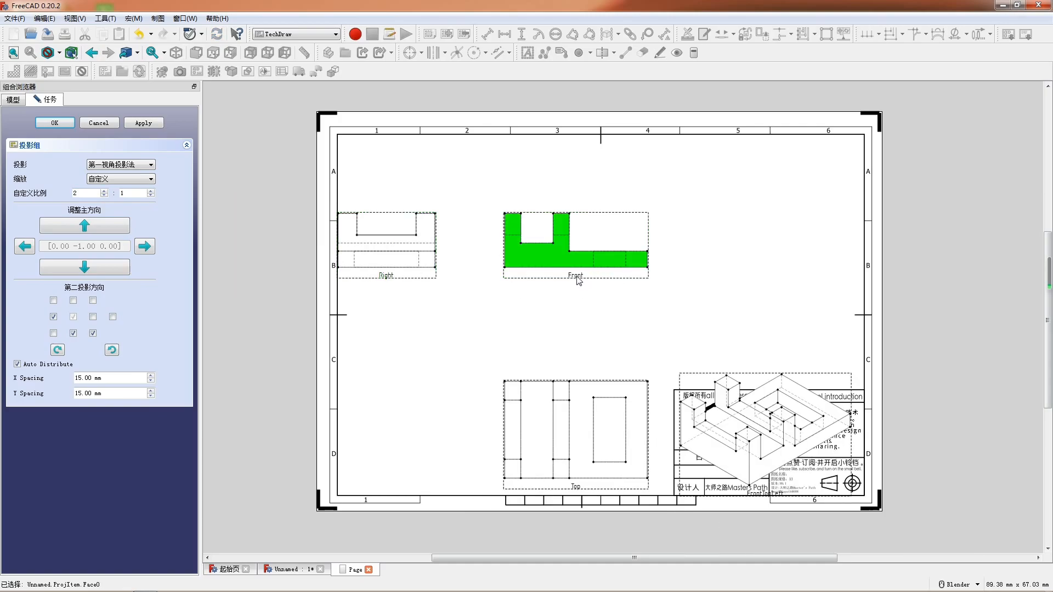
pyautogui.moveTo(578, 273); pyautogui.dragTo(598, 247)
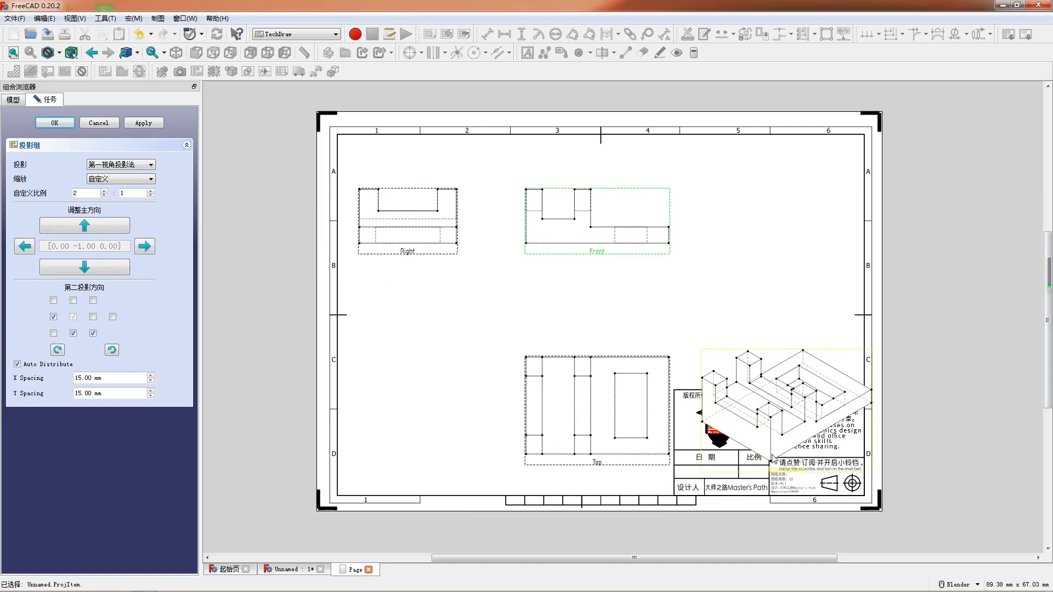
pyautogui.moveTo(737, 467); pyautogui.dragTo(711, 371)
pyautogui.click(412, 262)
pyautogui.moveTo(397, 255); pyautogui.dragTo(415, 255)
pyautogui.moveTo(584, 249); pyautogui.dragTo(553, 243)
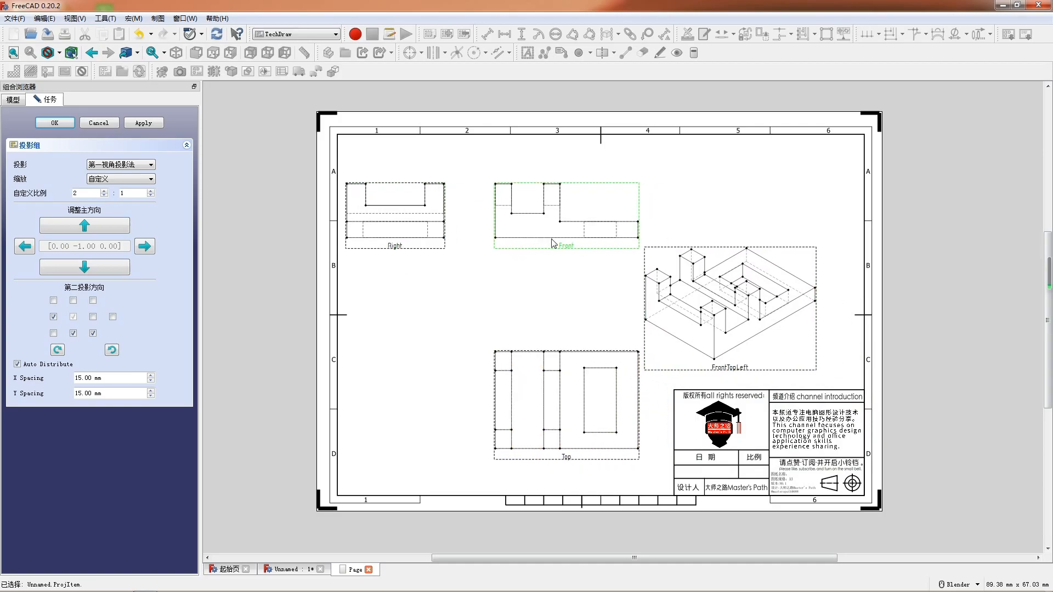
# - Shift the Right view toward the Front view, nudge the FrontTopLeft view, and finish editing the projection group
pyautogui.moveTo(395, 245); pyautogui.dragTo(427, 249)
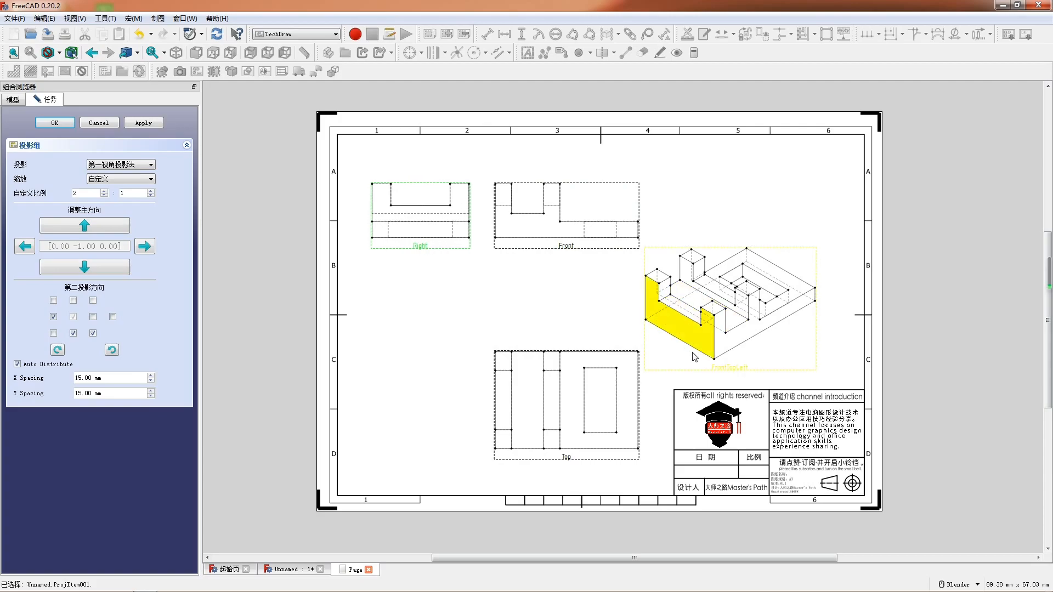
pyautogui.moveTo(718, 368); pyautogui.dragTo(740, 363)
pyautogui.click(351, 266)
pyautogui.click(56, 124)
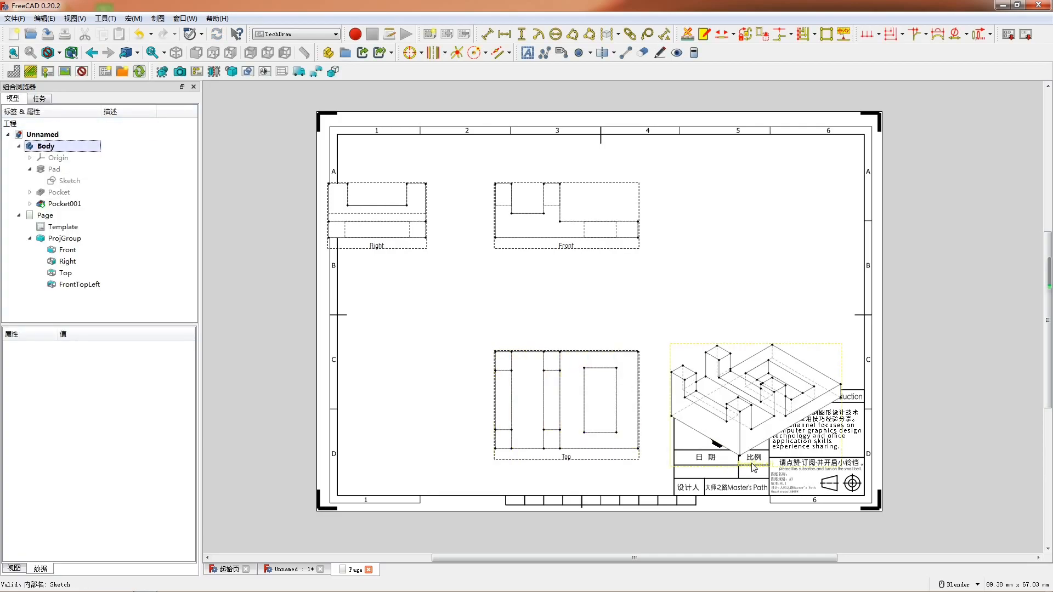
# - Move the FrontTopLeft view back above the title block and the Right view fully inside the sheet frame
pyautogui.click(753, 467)
pyautogui.moveTo(375, 251); pyautogui.dragTo(416, 251)
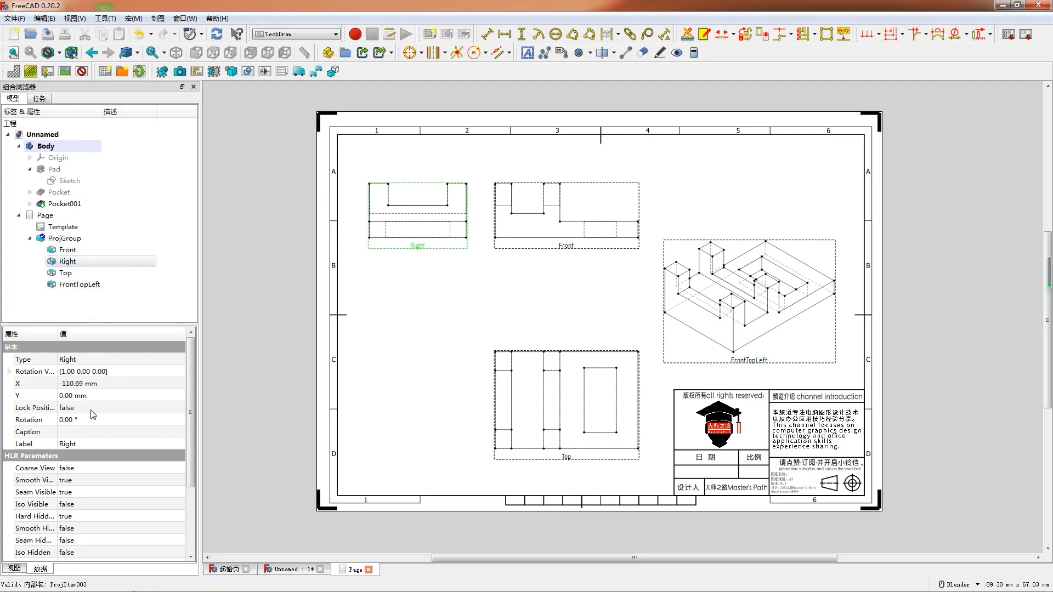
pyautogui.moveTo(431, 248); pyautogui.dragTo(420, 249)
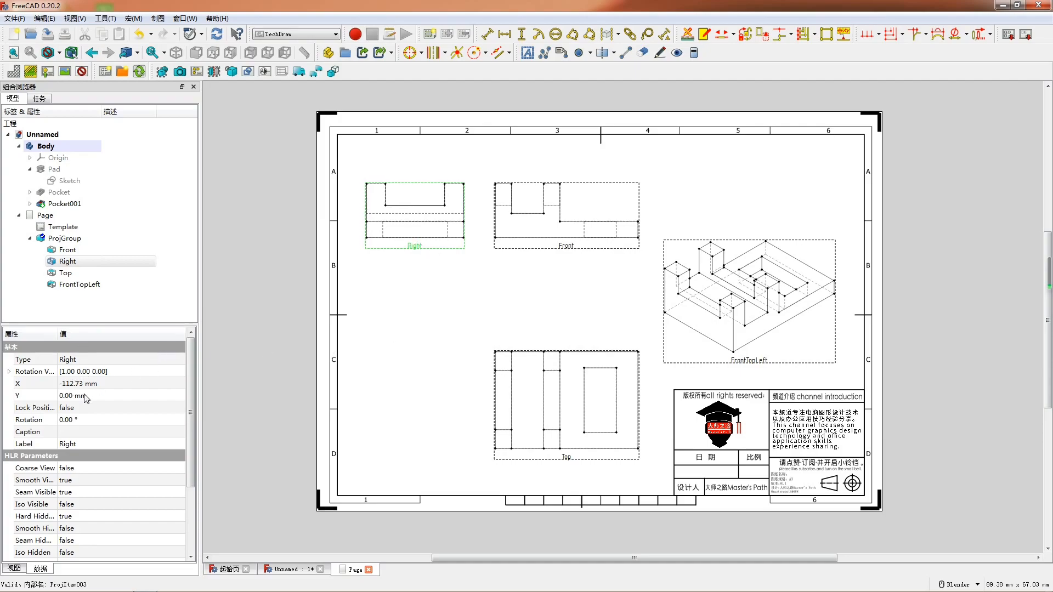
# - Lock the positions of the Right, Top and FrontTopLeft views by setting Lock Position to true
pyautogui.click(83, 409)
pyautogui.click(85, 428)
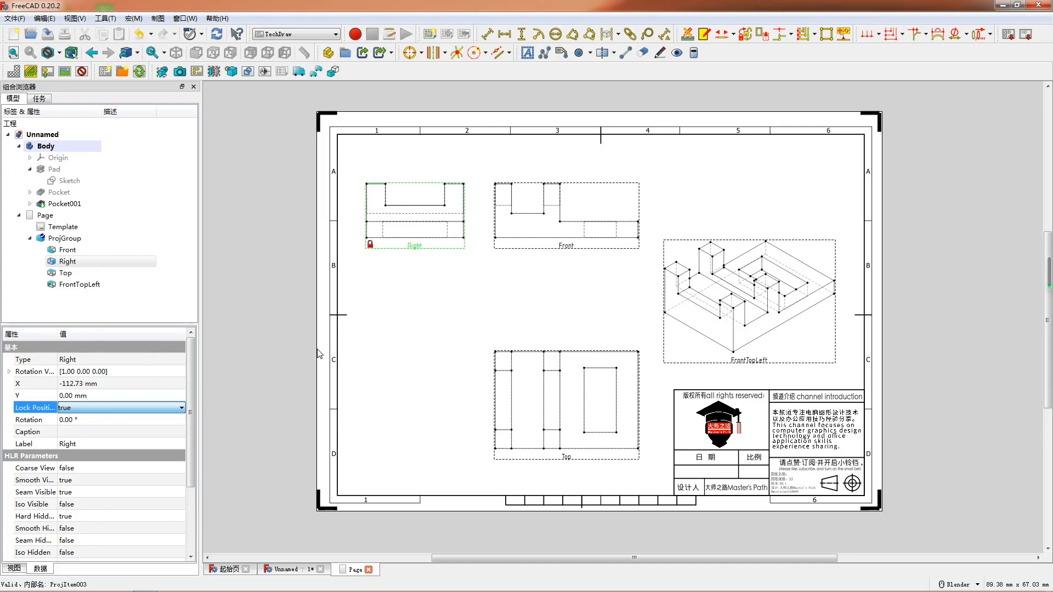
pyautogui.click(565, 456)
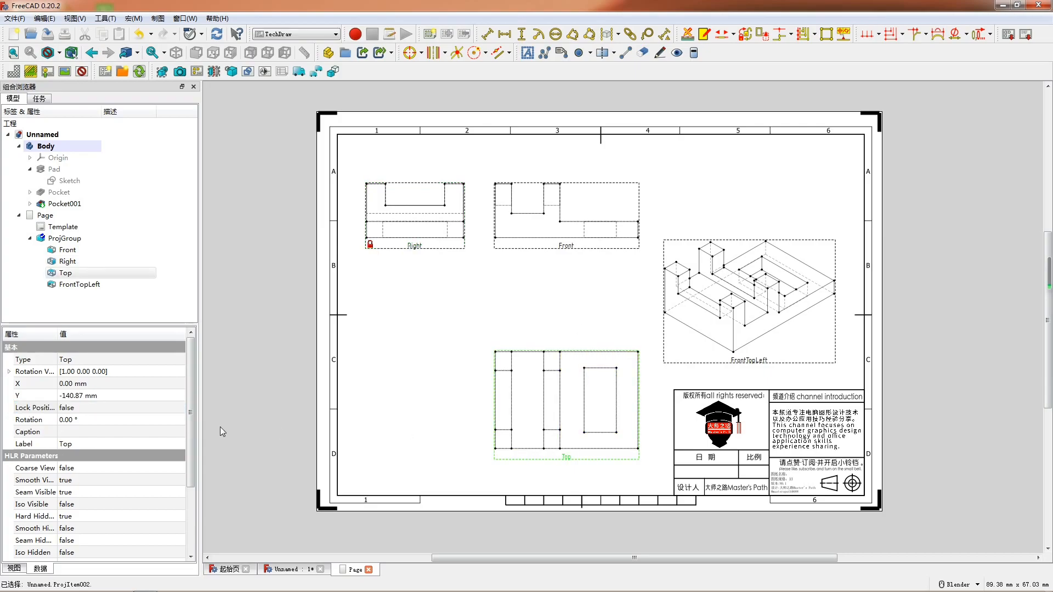
pyautogui.click(127, 408)
pyautogui.click(126, 429)
pyautogui.click(746, 360)
pyautogui.click(82, 407)
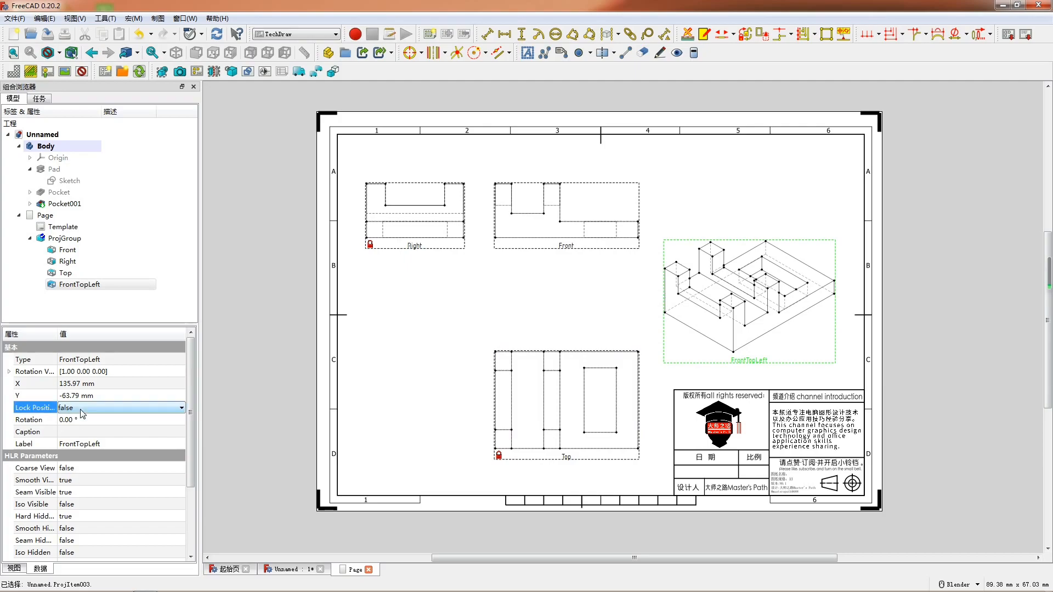
pyautogui.click(88, 423)
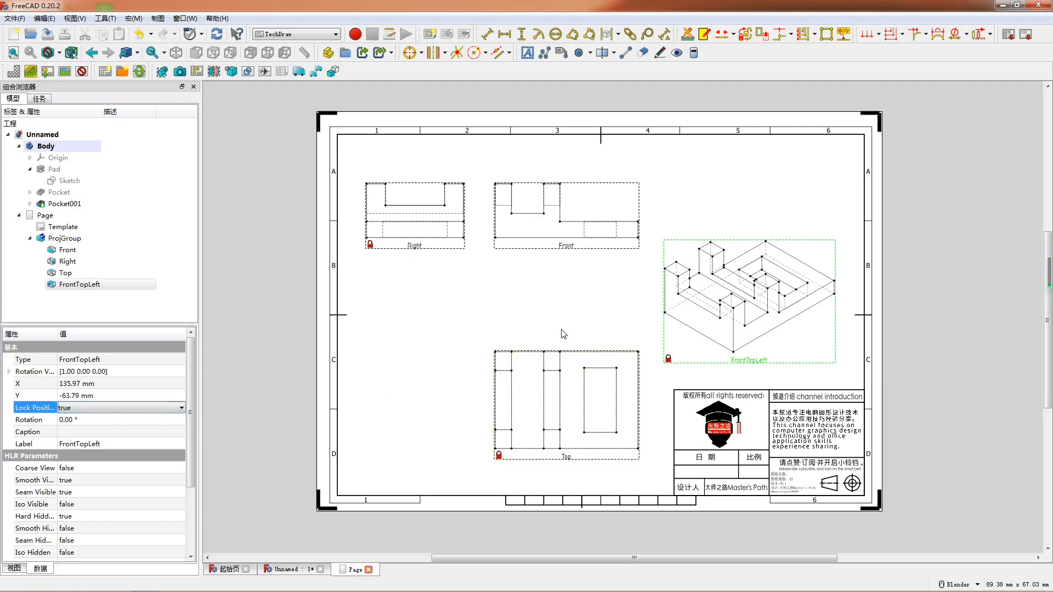
# - Create a left-looking section view of the Front view with identifier A and scale 2.00, placed below the Right view
pyautogui.click(13, 53)
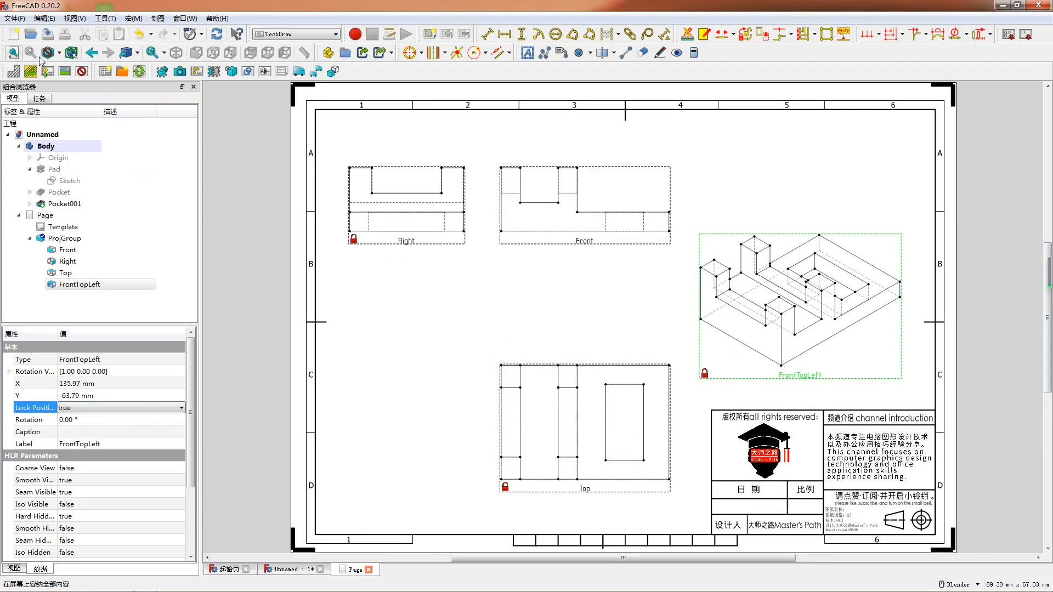
pyautogui.click(568, 234)
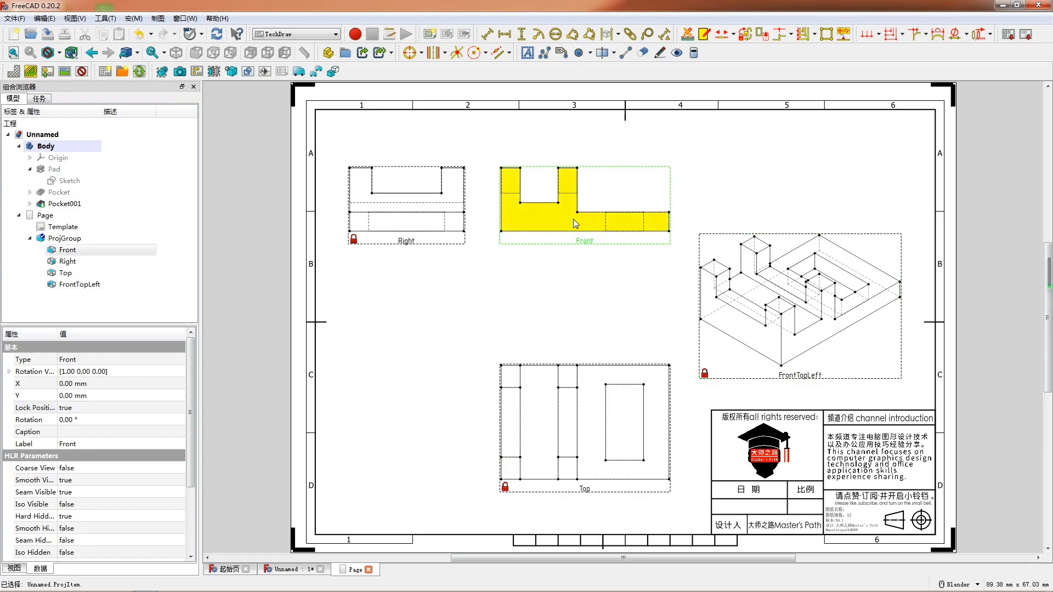
pyautogui.press('h')
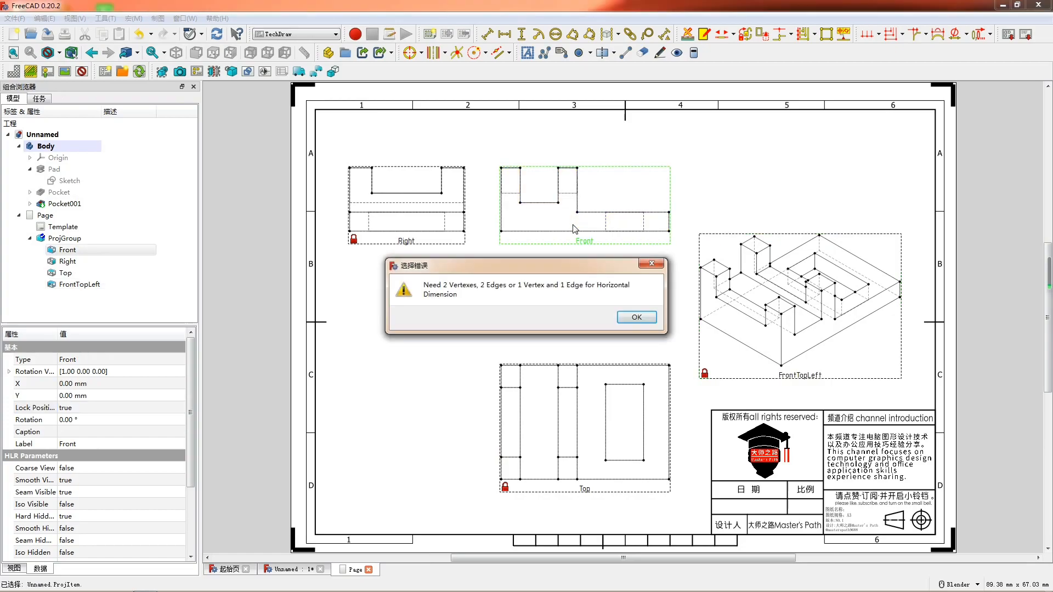
pyautogui.click(652, 264)
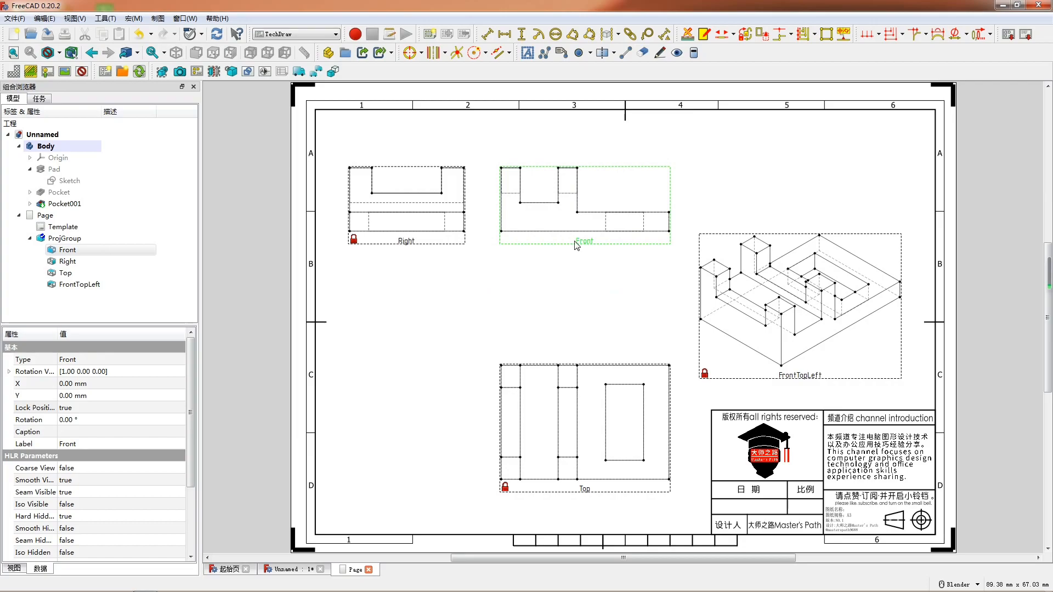
pyautogui.click(214, 71)
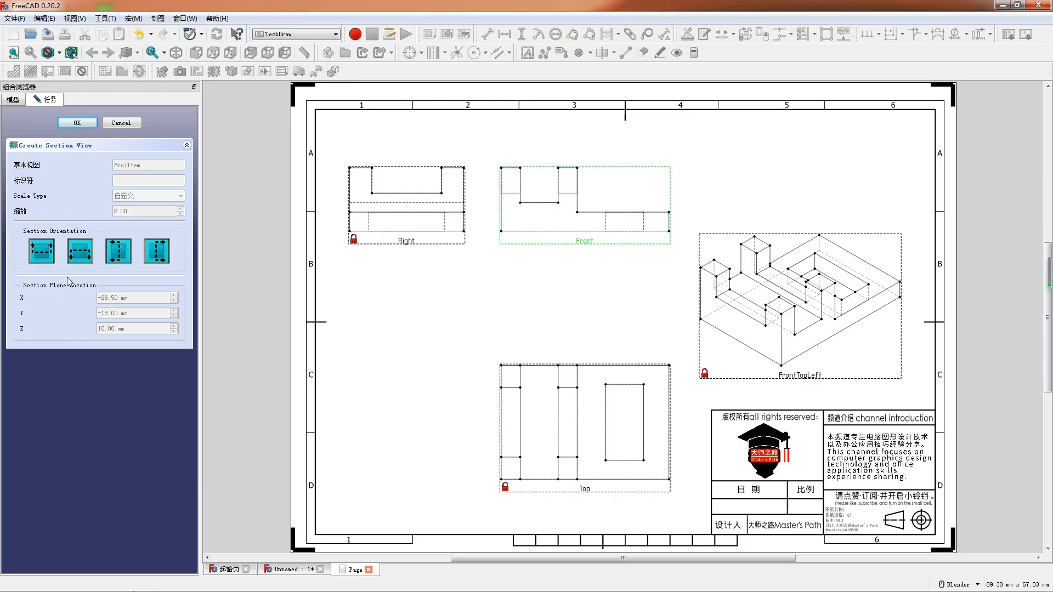
pyautogui.click(113, 254)
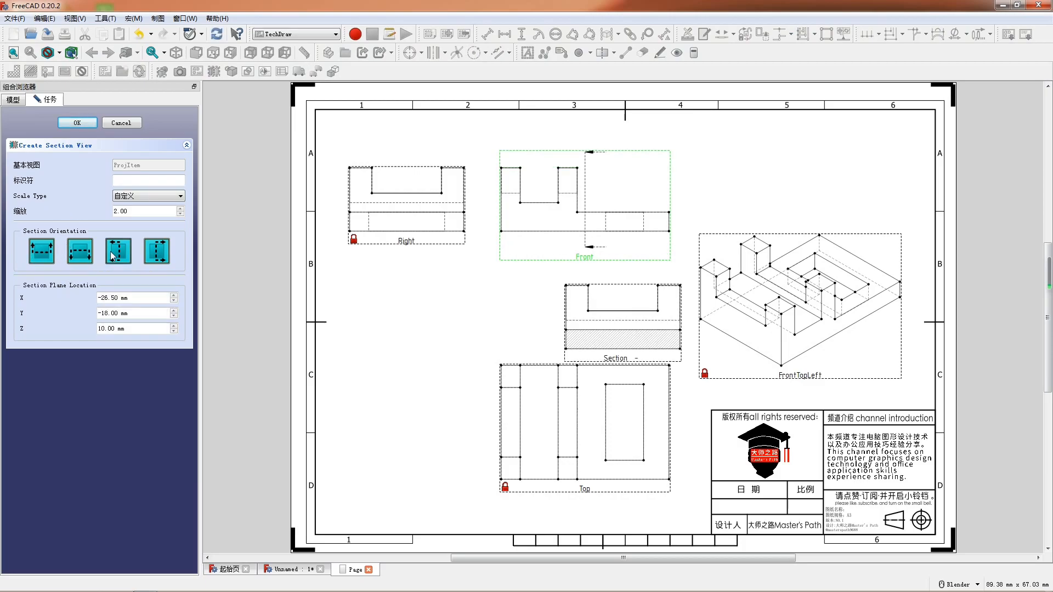
pyautogui.moveTo(594, 359); pyautogui.dragTo(384, 484)
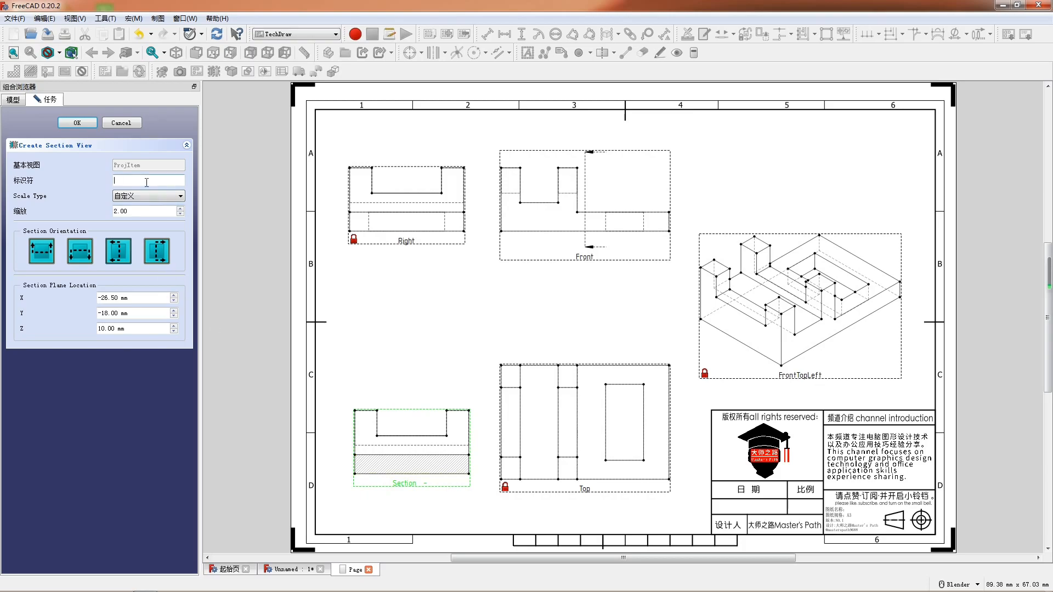
pyautogui.click(71, 122)
# - Set Lock Position to true for the Section A-A view and clear the selection
pyautogui.click(101, 387)
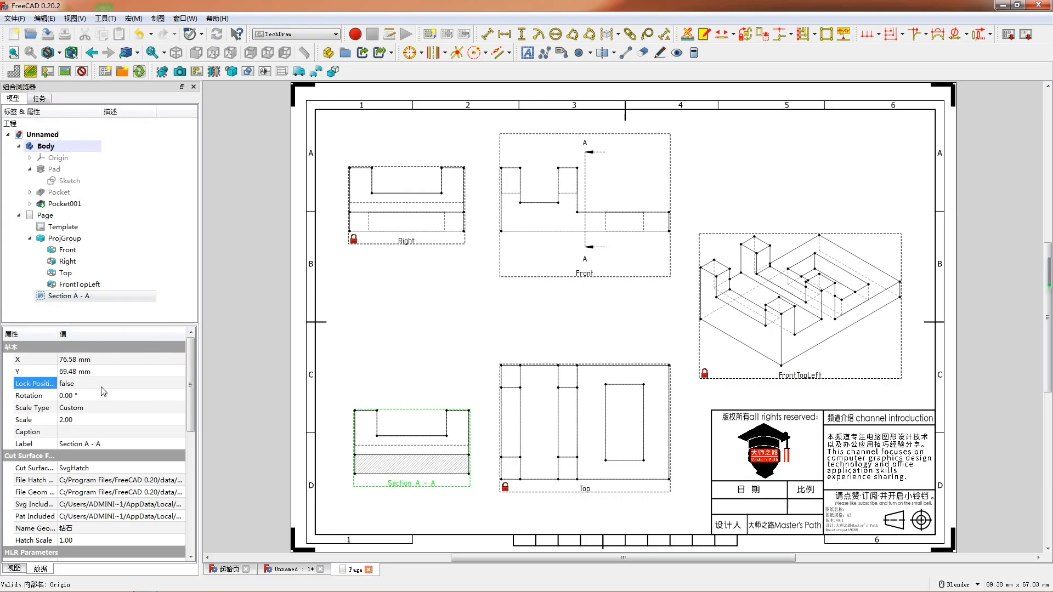
pyautogui.click(102, 388)
pyautogui.click(102, 402)
pyautogui.click(115, 387)
pyautogui.click(112, 399)
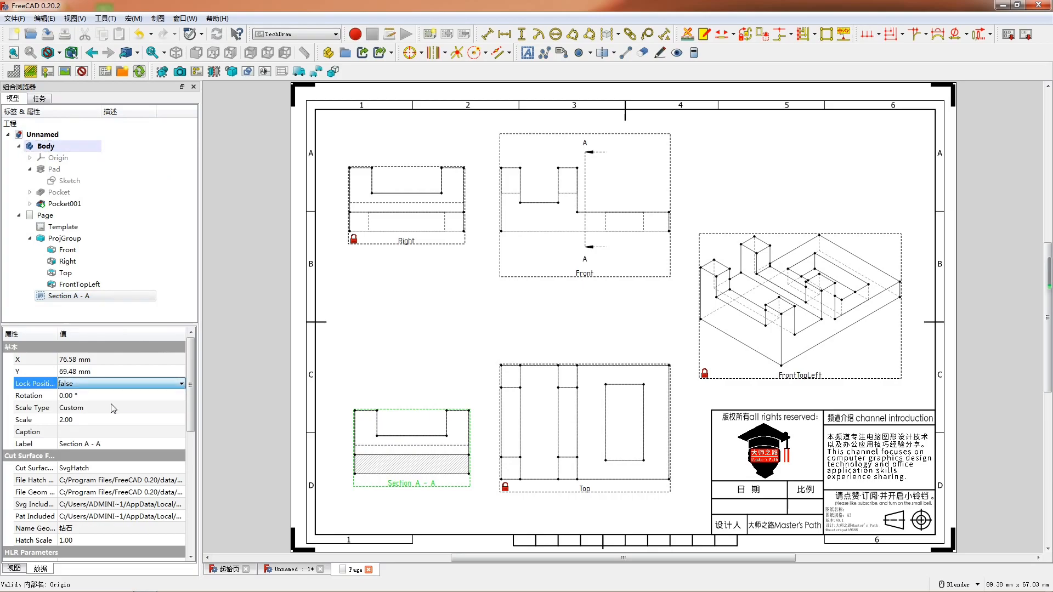
pyautogui.click(475, 288)
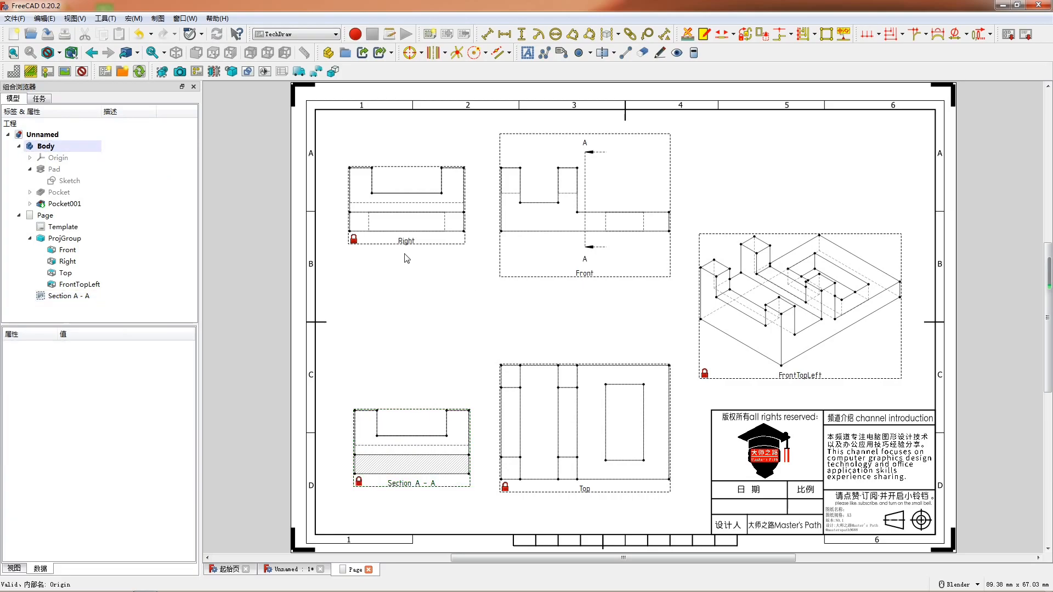
# - Add a horizontal dimension to the Right view's bottom edge and place it just below the view
pyautogui.click(429, 236)
pyautogui.click(429, 232)
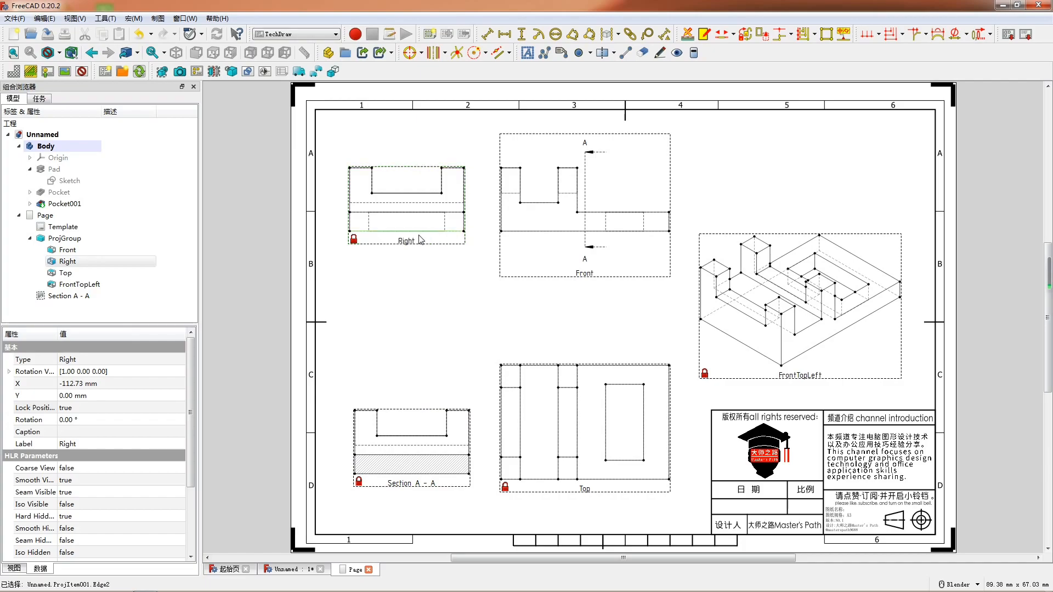
pyautogui.press('h')
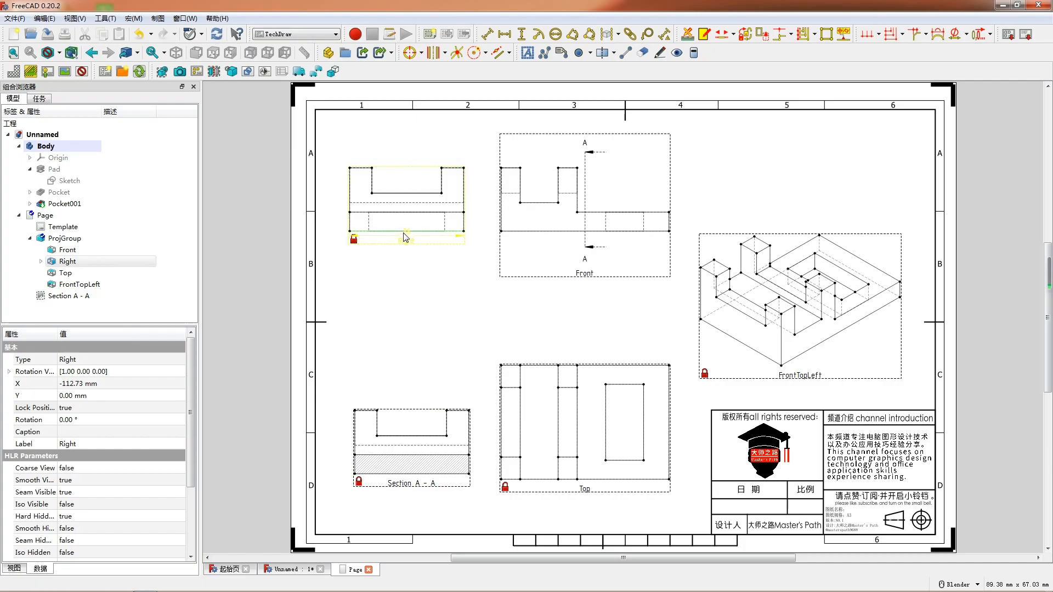
pyautogui.moveTo(403, 235); pyautogui.dragTo(403, 244)
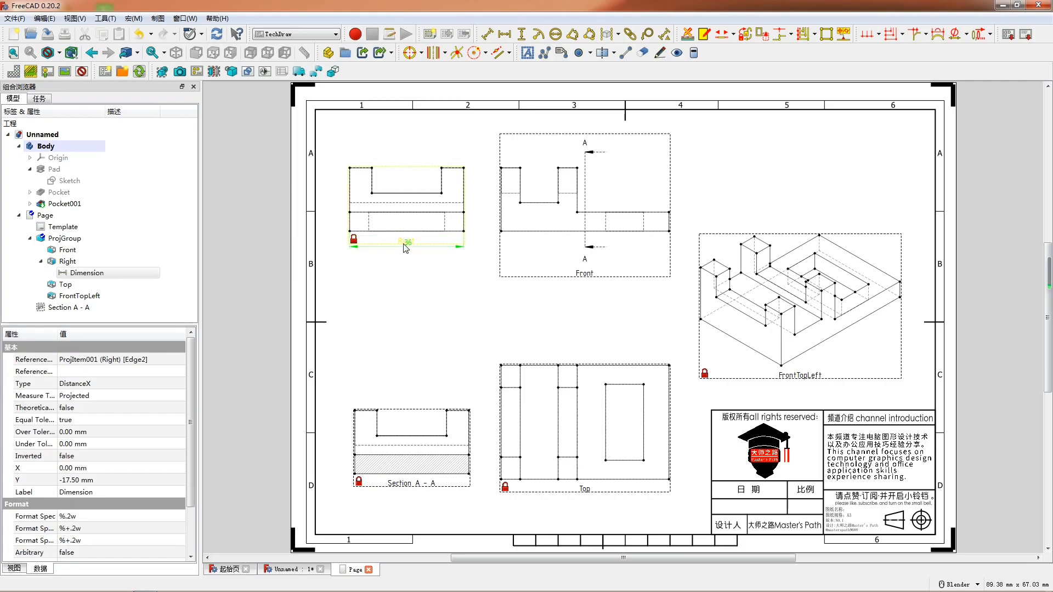
# - Add a horizontal dimension for the overall length of the Front view's bottom edge and place it below the part
pyautogui.click(582, 231)
pyautogui.press('h')
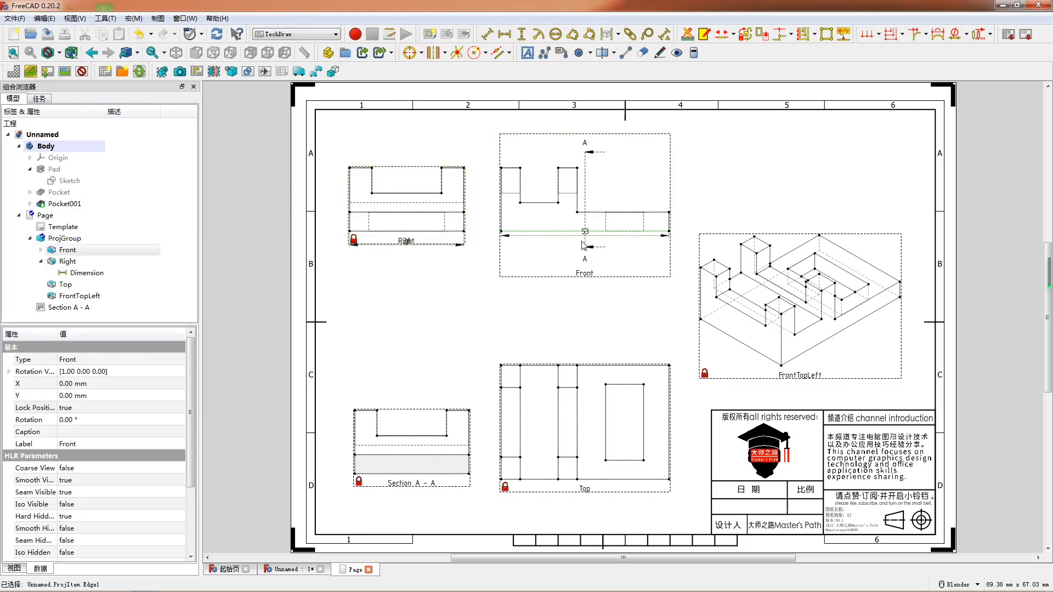
pyautogui.moveTo(586, 233); pyautogui.dragTo(586, 241)
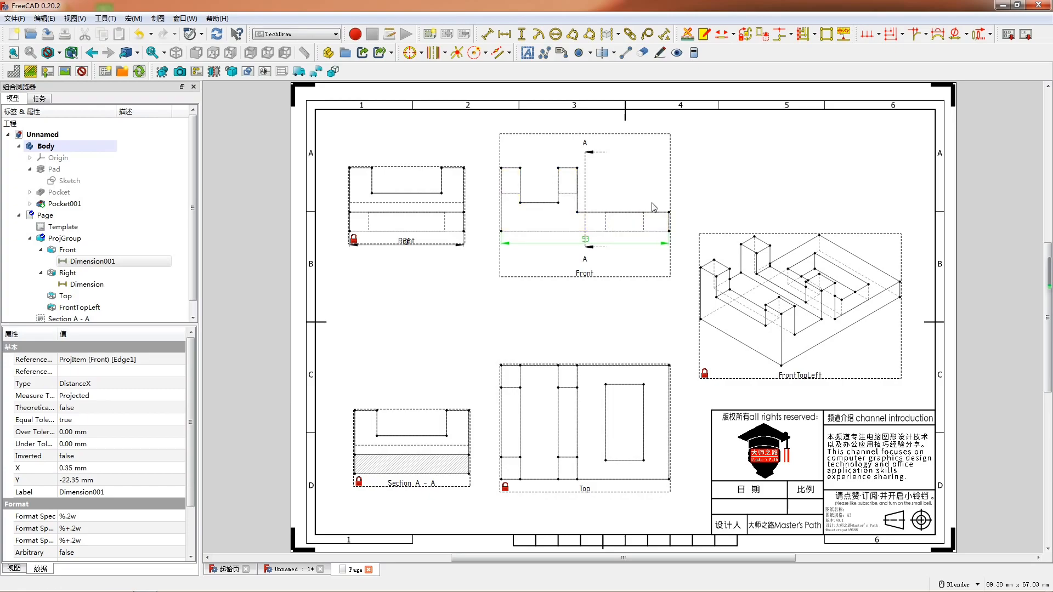
# - Add a centerline between the pocket's two hidden vertical edges in the Front view
pyautogui.click(644, 219)
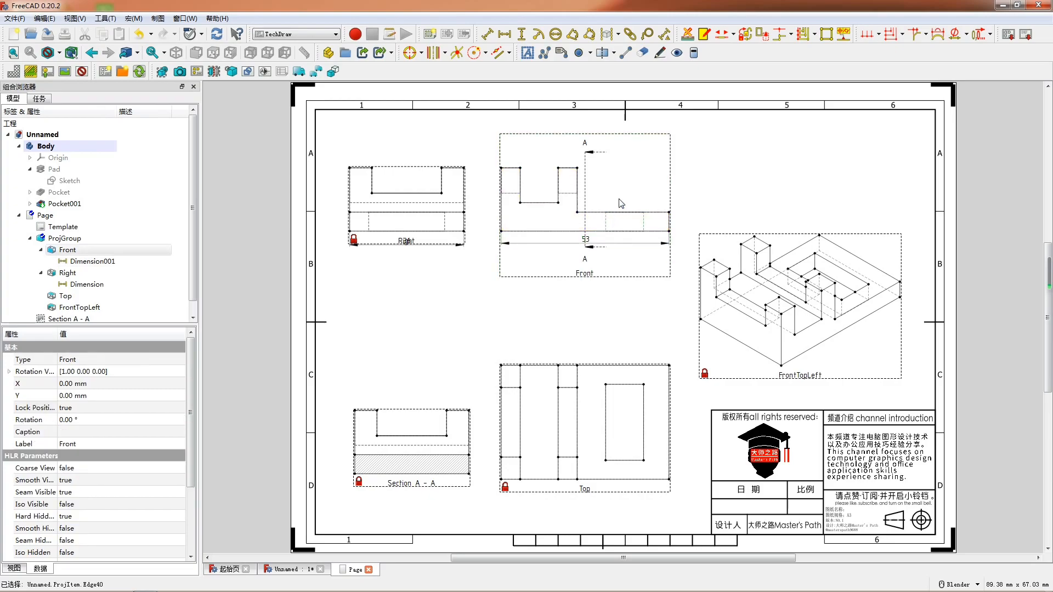
pyautogui.click(613, 53)
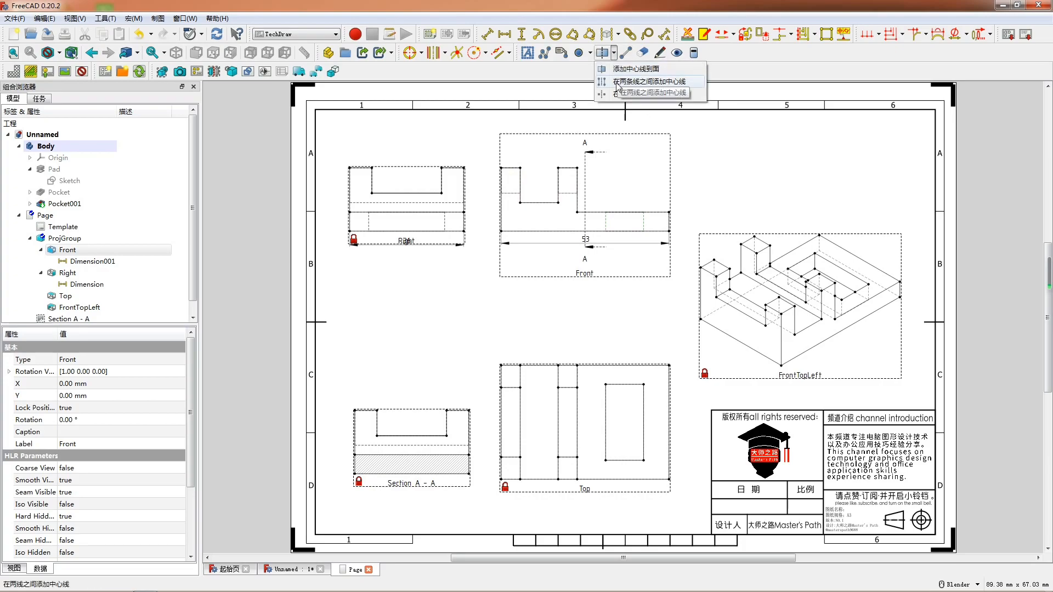
pyautogui.click(617, 91)
pyautogui.click(78, 122)
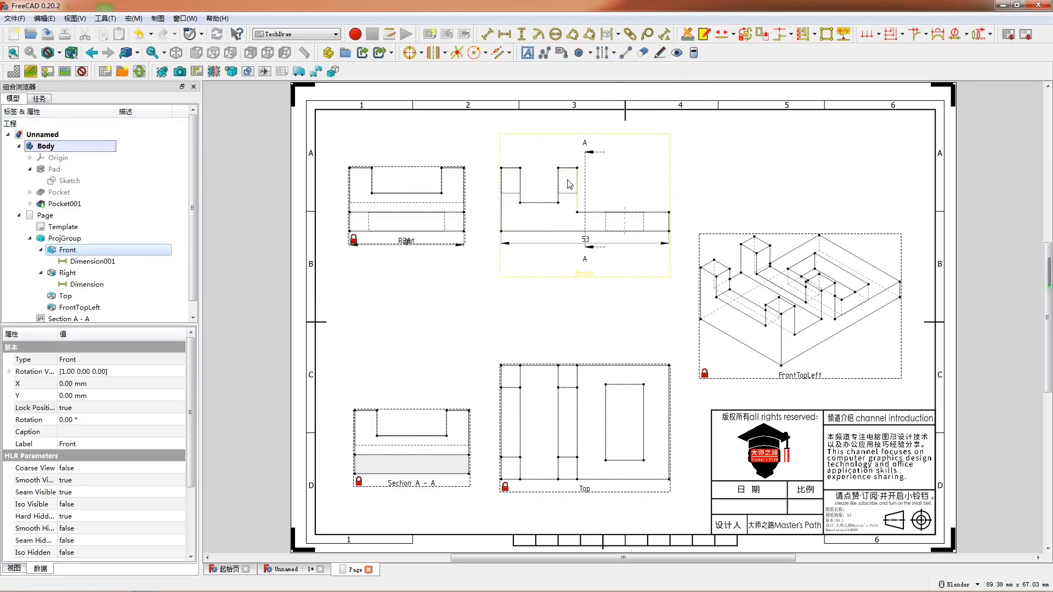
# - Dimension the top width of the upright beside the ledge and the slot's floor width in the Front view
pyautogui.click(565, 171)
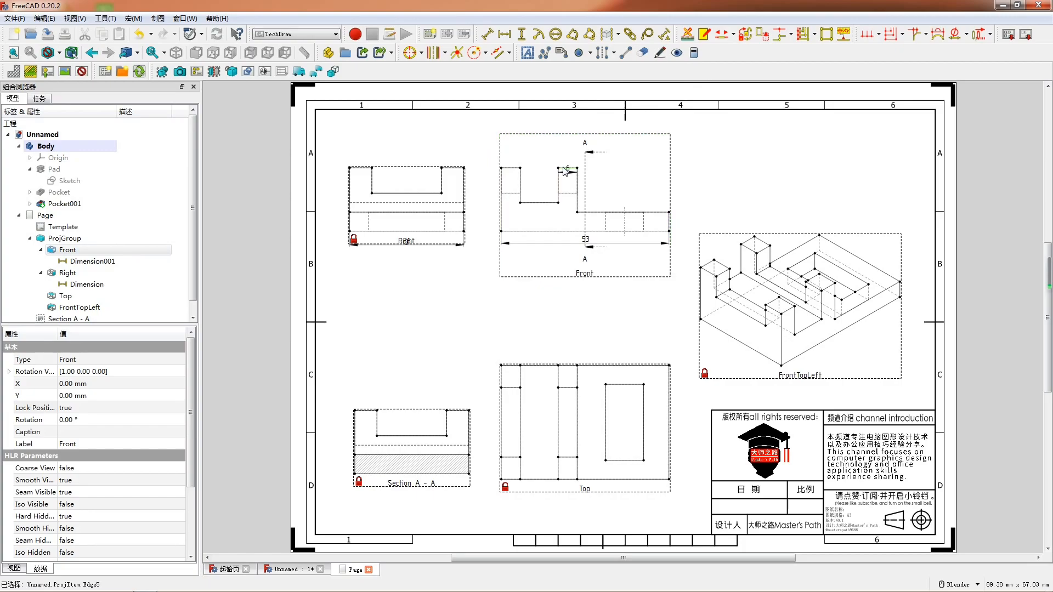
pyautogui.moveTo(566, 168); pyautogui.dragTo(566, 153)
pyautogui.click(537, 203)
pyautogui.moveTo(538, 205); pyautogui.dragTo(542, 189)
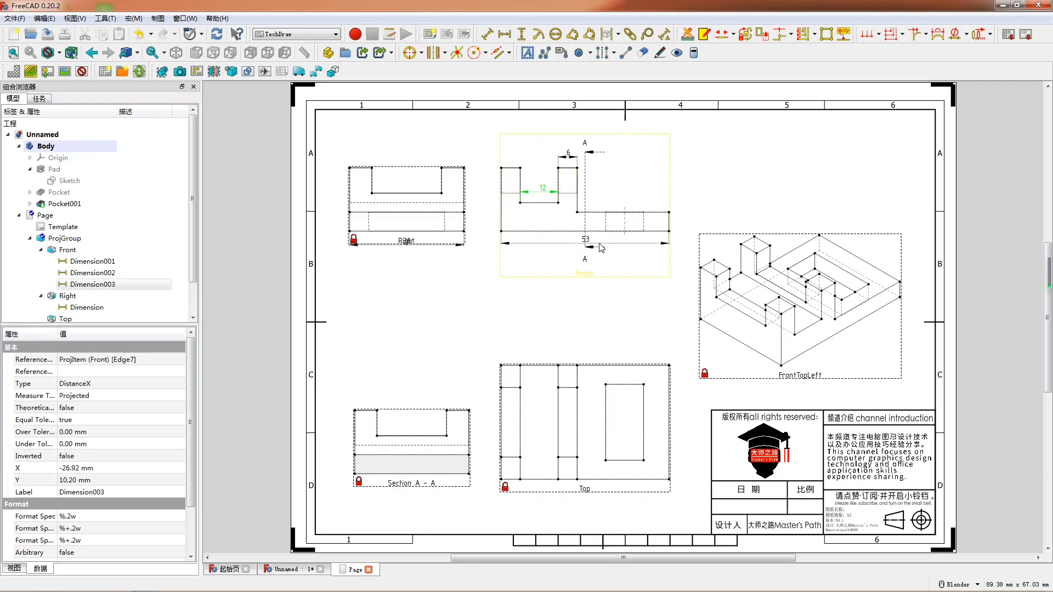
# - Dimension the slot's depth in the Front view, placing it inside the slot and the slot's width dimension below the floor
pyautogui.click(559, 181)
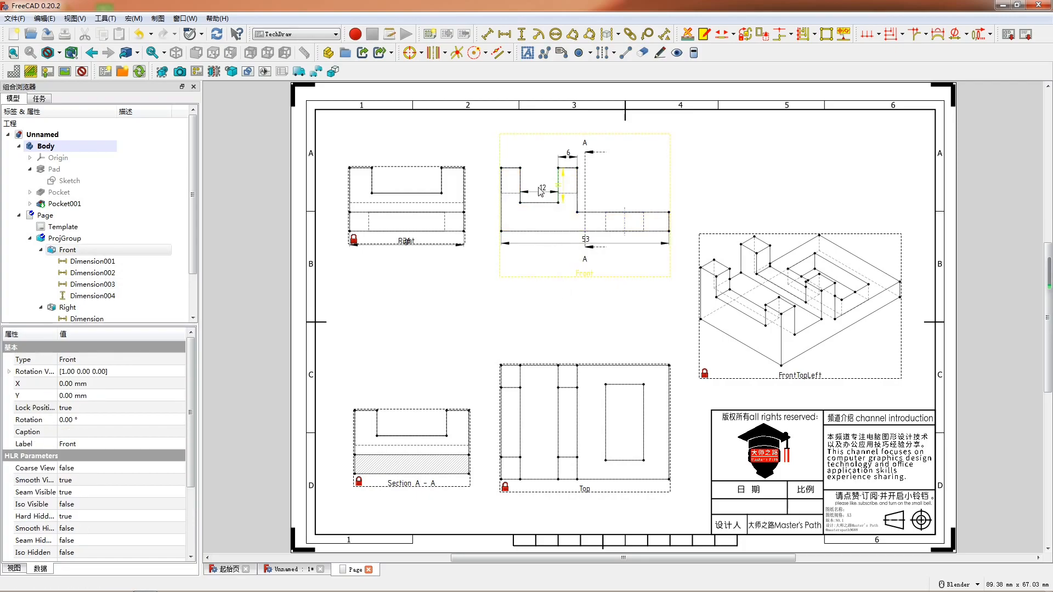
pyautogui.moveTo(539, 192); pyautogui.dragTo(541, 202)
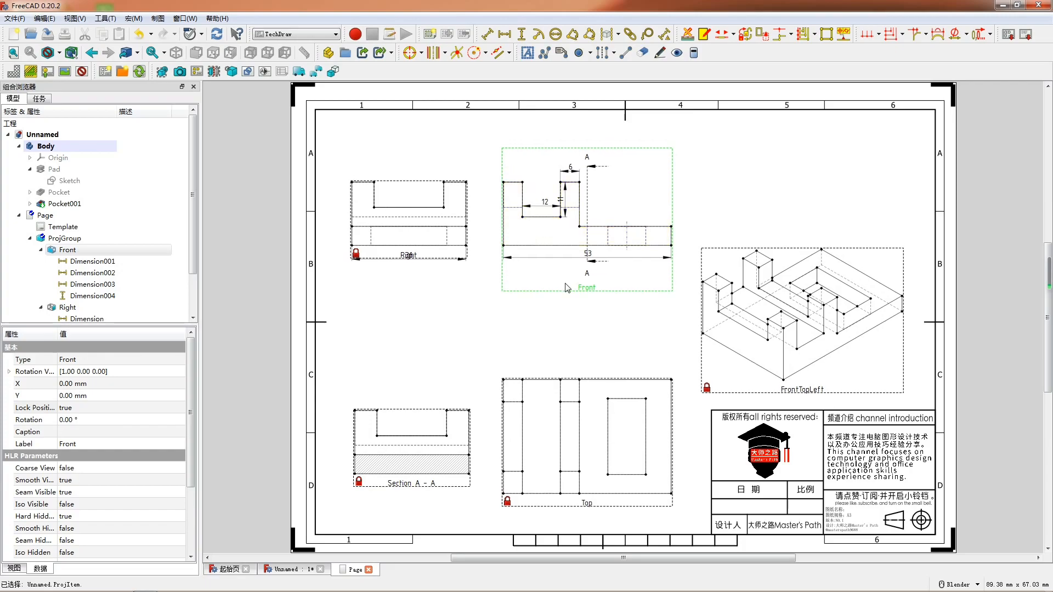
pyautogui.moveTo(574, 292); pyautogui.dragTo(572, 273)
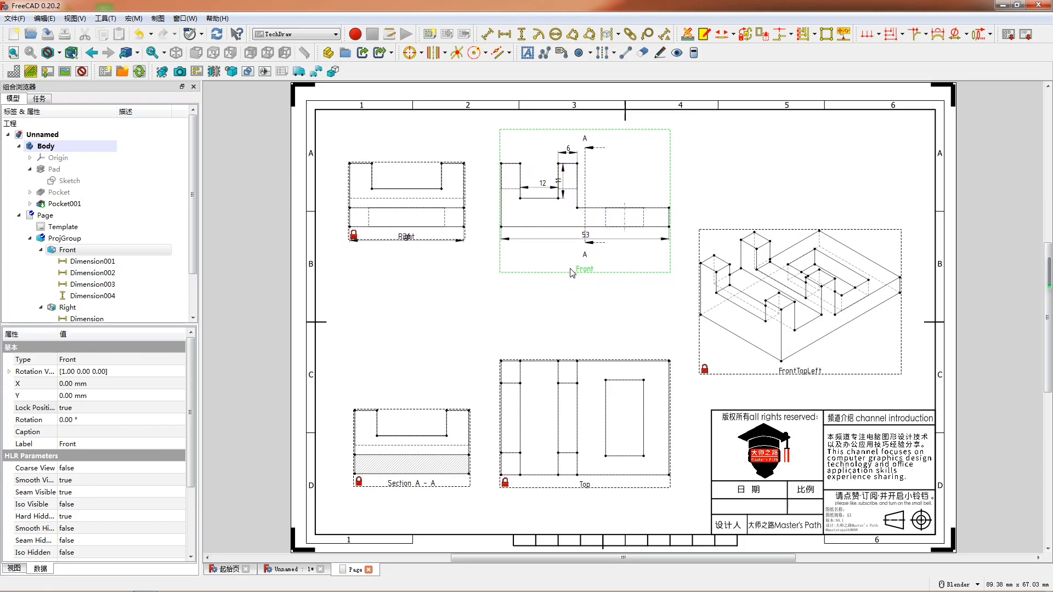
pyautogui.click(559, 188)
pyautogui.click(559, 186)
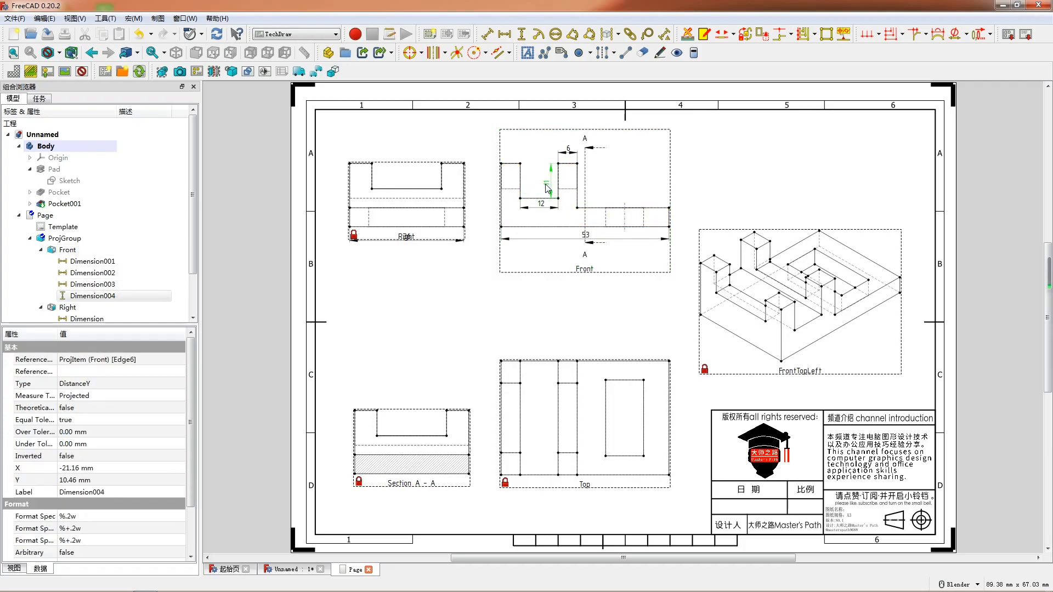
# - Add a vertical dimension for the Front view's overall height and place it outside the part, facing the Right view
pyautogui.click(501, 209)
pyautogui.hotkey('shift', 'v')
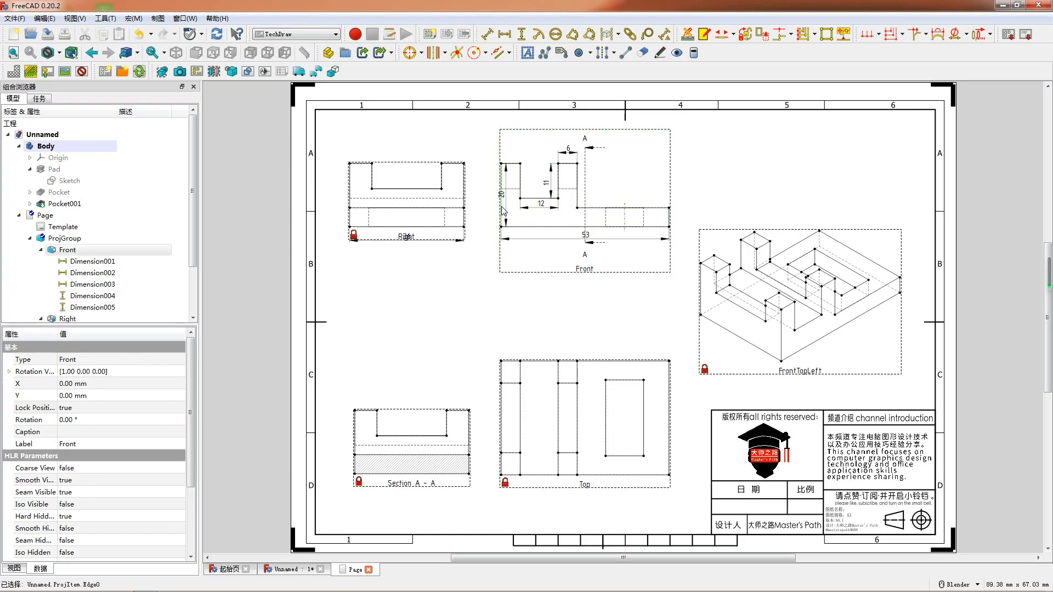
pyautogui.moveTo(501, 197); pyautogui.dragTo(492, 199)
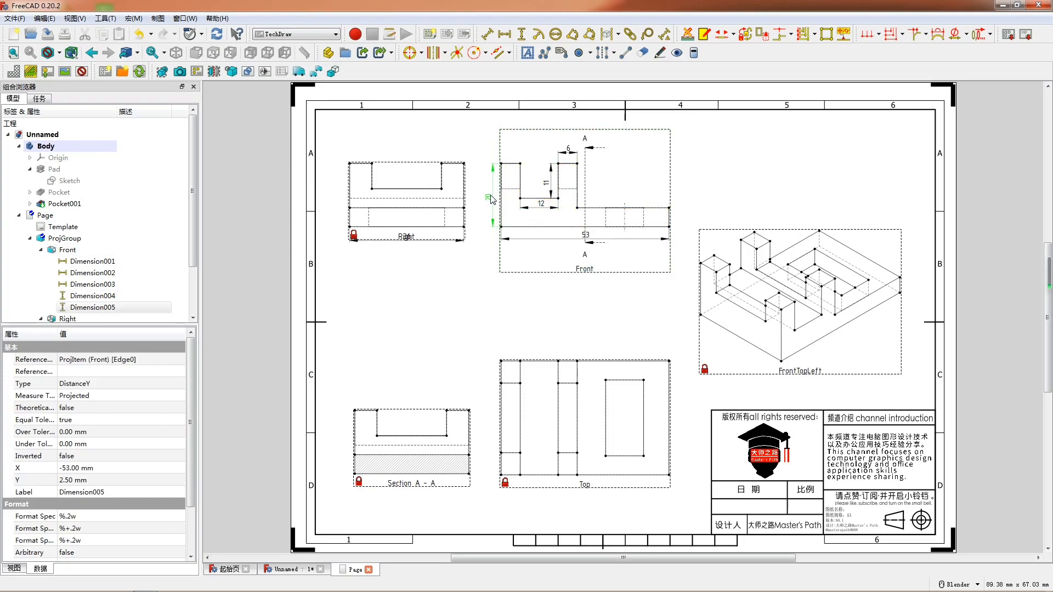
# - Add a horizontal dimension for the ledge's top edge in the Front view and place it above the ledge
pyautogui.click(590, 212)
pyautogui.press('h')
pyautogui.moveTo(622, 204); pyautogui.dragTo(621, 199)
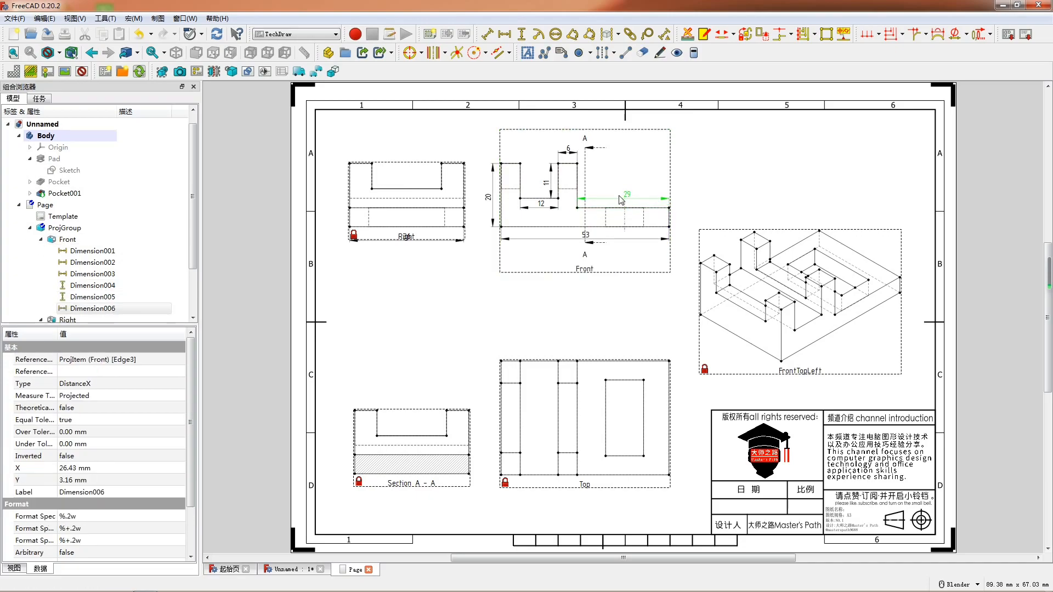
# - Add a vertical dimension for the upright's side above the ledge in the Front view and place it beside the upright
pyautogui.click(577, 202)
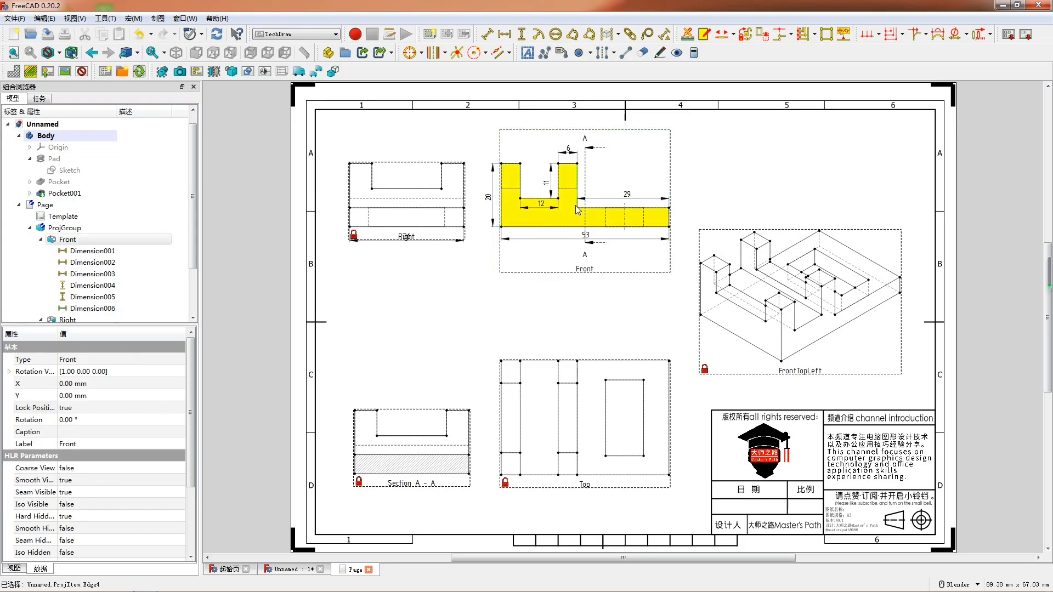
pyautogui.click(578, 185)
pyautogui.press('v')
pyautogui.moveTo(588, 188); pyautogui.dragTo(595, 187)
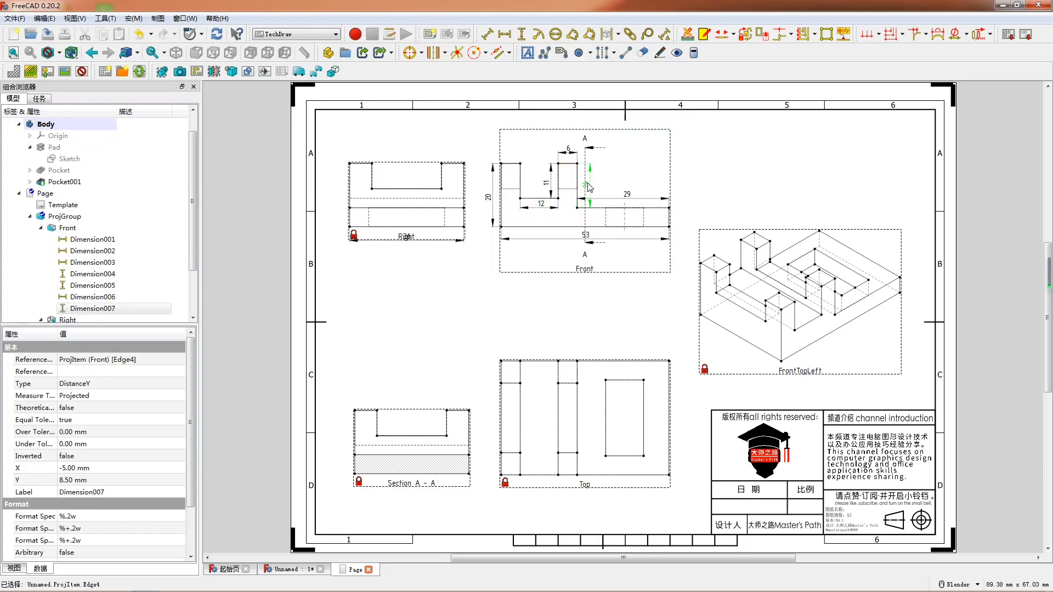
# - Dimension the hidden pocket's width in the Front view, placed below the ledge, and the ledge's thickness at its outer end
pyautogui.click(608, 226)
pyautogui.click(609, 225)
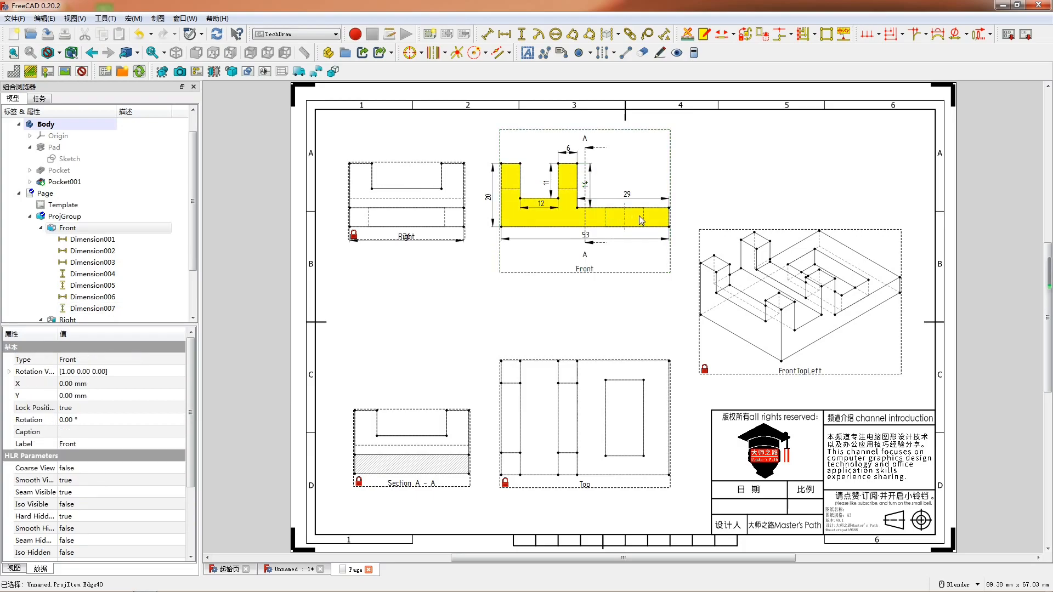
pyautogui.press('h')
pyautogui.moveTo(622, 208); pyautogui.dragTo(619, 231)
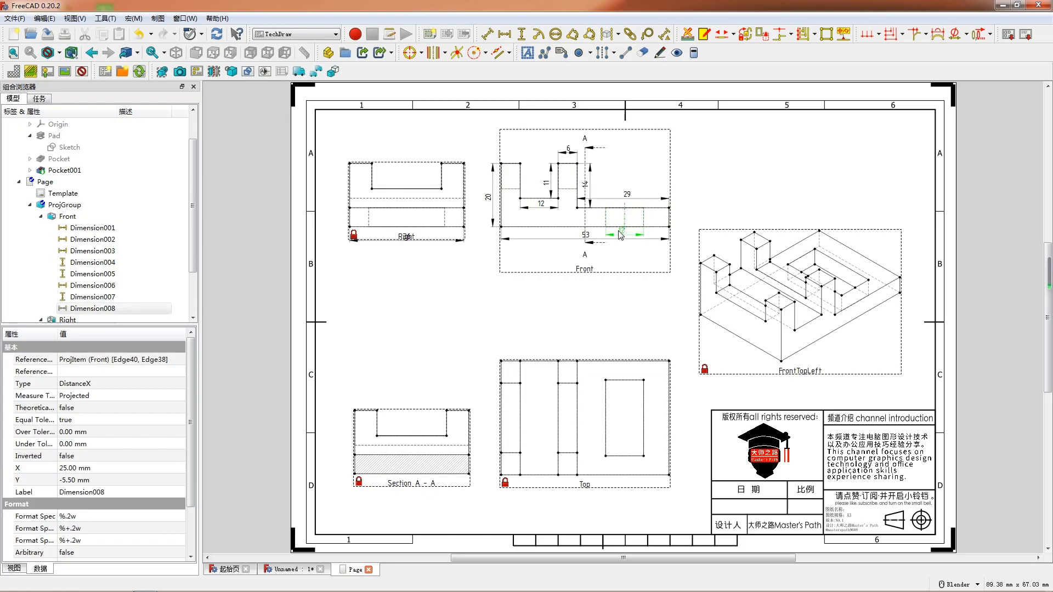
pyautogui.click(671, 217)
pyautogui.press('v')
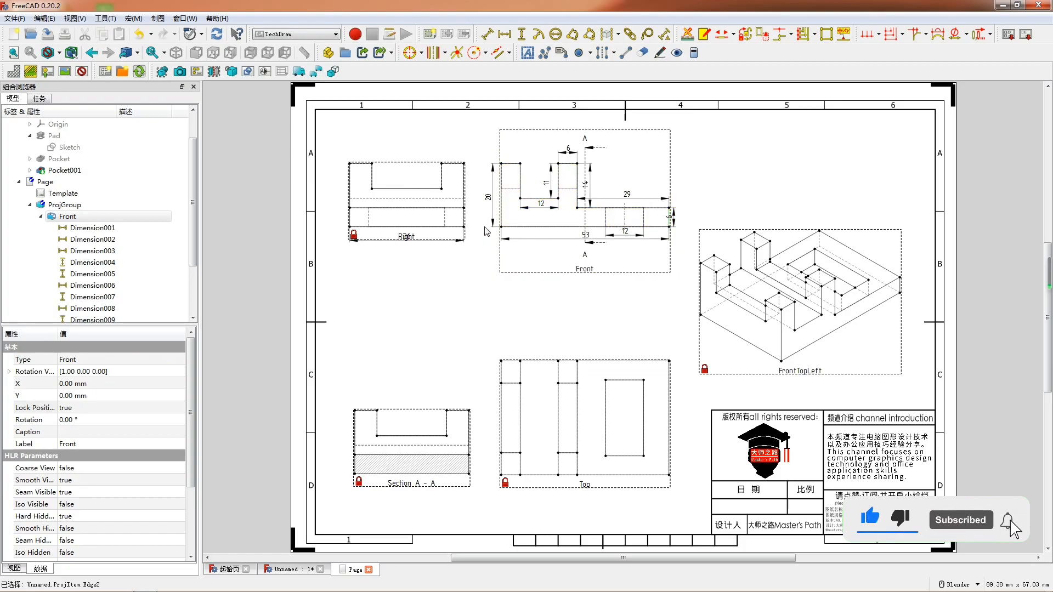
# - Dimension the notch's floor width and its depth in the Right view, placing the width inside the notch
pyautogui.click(403, 192)
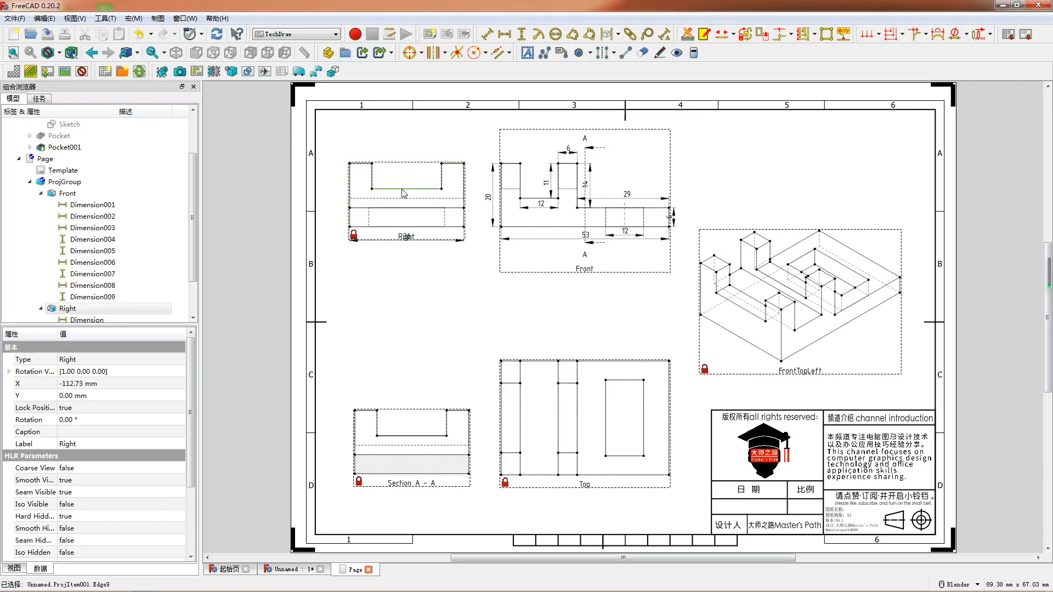
pyautogui.moveTo(405, 191); pyautogui.dragTo(405, 182)
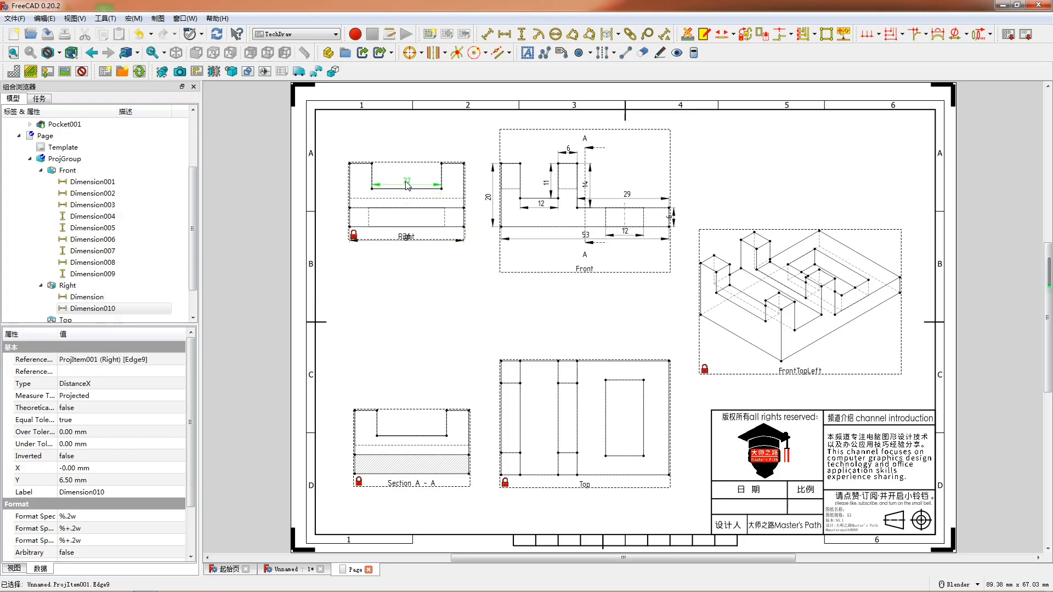
pyautogui.click(442, 171)
pyautogui.hotkey('shift', 'v')
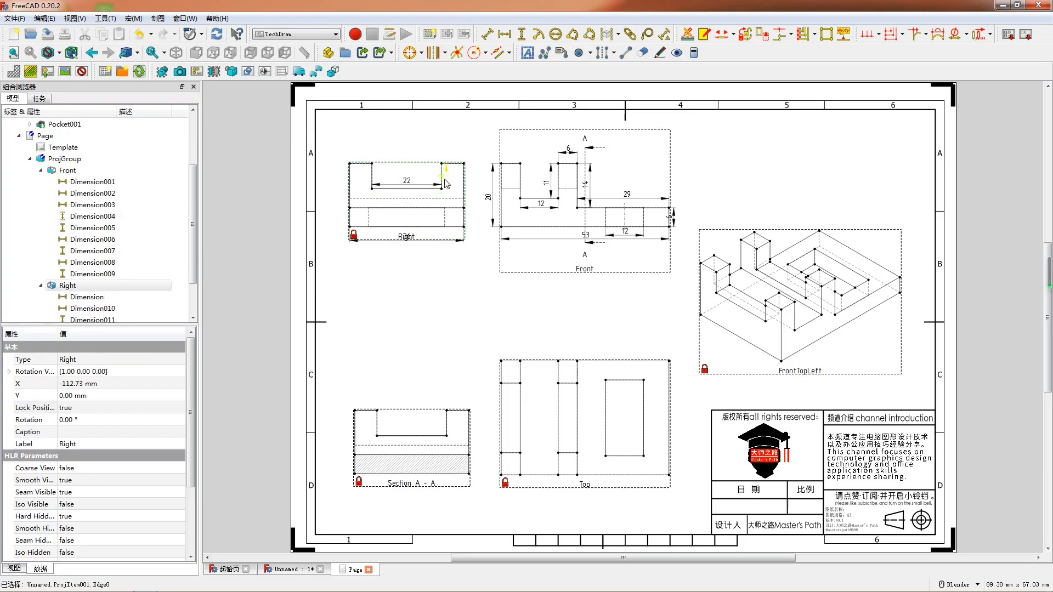
pyautogui.moveTo(445, 178); pyautogui.dragTo(450, 179)
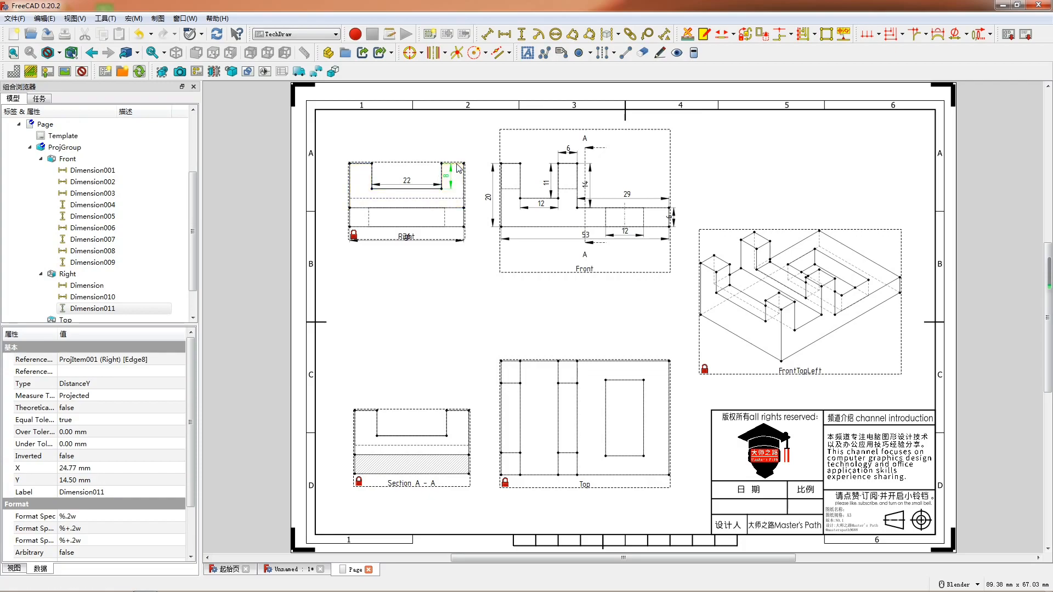
# - Add a horizontal dimension for the top edge beside the notch in the Right view and place it above the part
pyautogui.click(457, 164)
pyautogui.hotkey('shift', 'h')
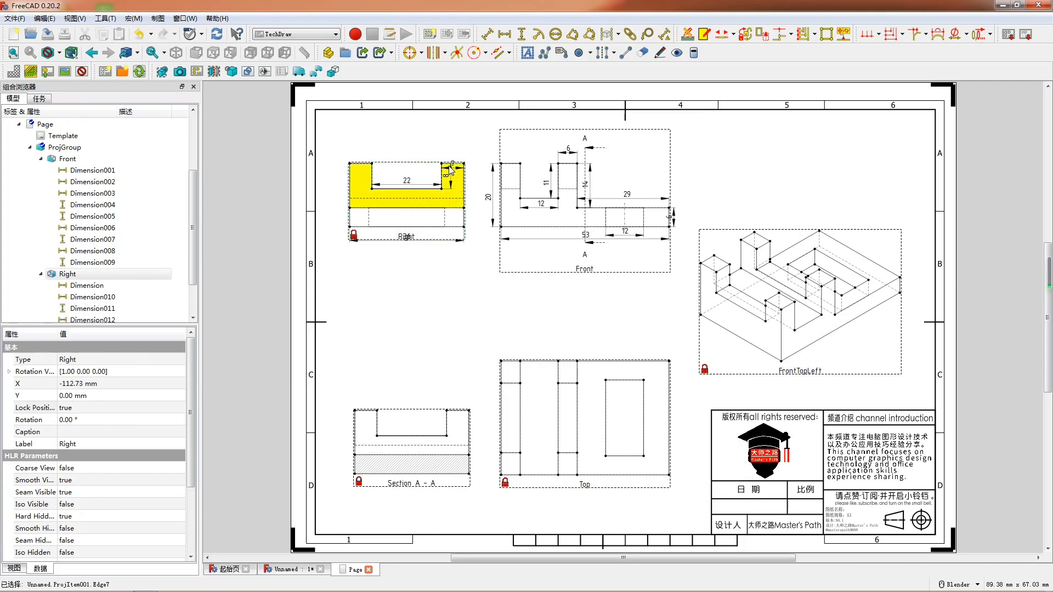
pyautogui.click(451, 157)
pyautogui.moveTo(451, 159); pyautogui.dragTo(450, 153)
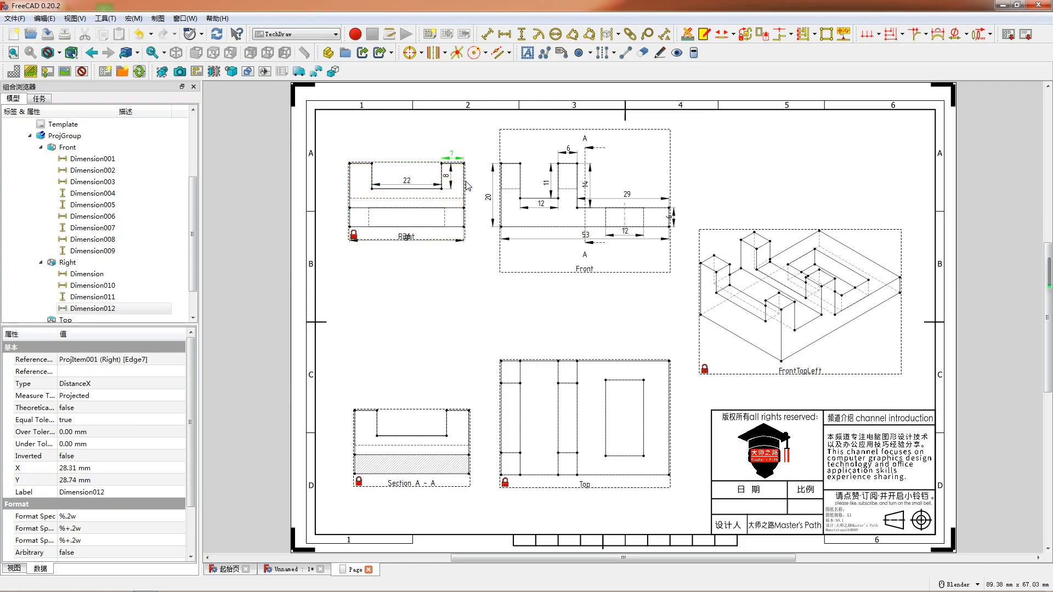
# - Dimension the Right view's overall height, placed outside the part facing the Front view, and its overall width below the base
pyautogui.click(465, 172)
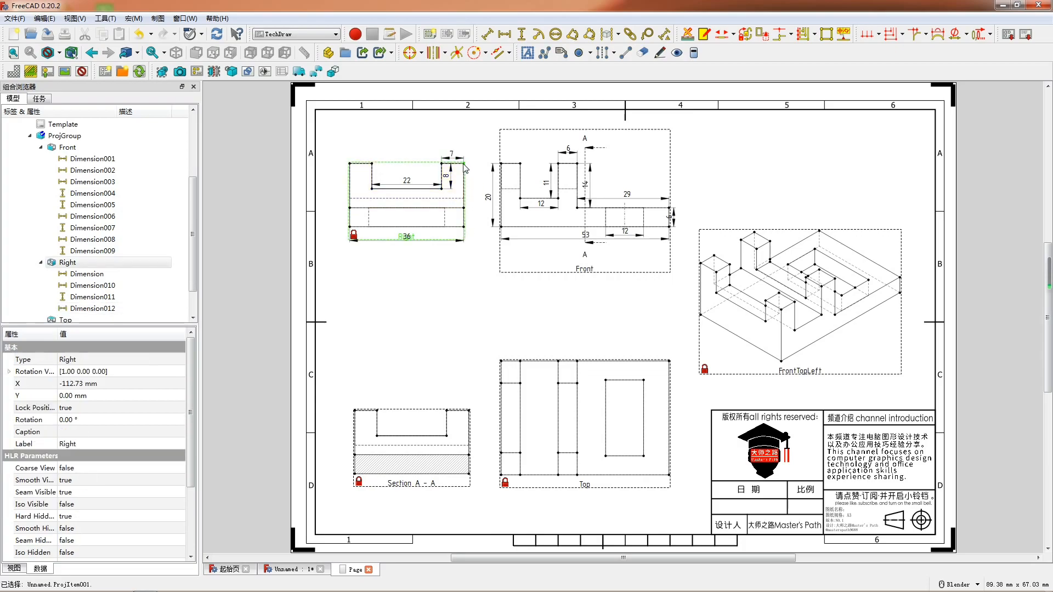
pyautogui.click(465, 227)
pyautogui.press('v')
pyautogui.moveTo(466, 195); pyautogui.dragTo(472, 200)
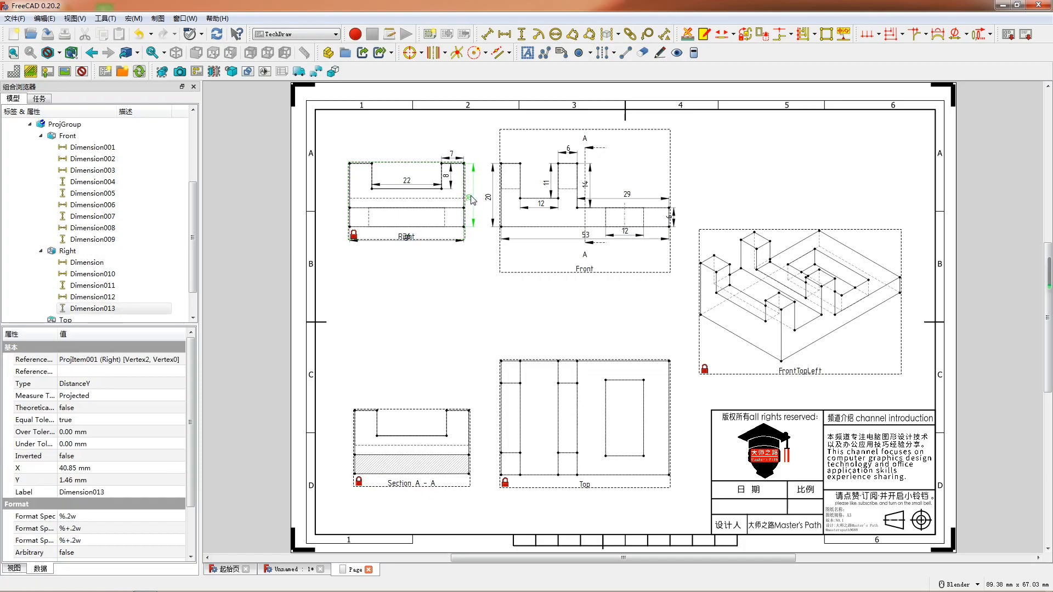
pyautogui.click(436, 227)
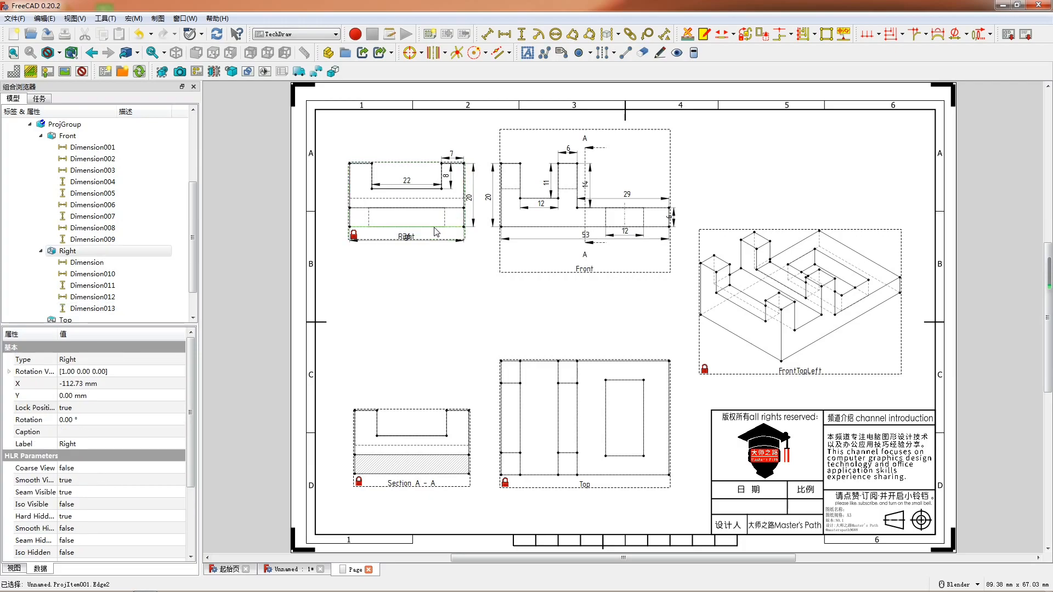
pyautogui.press('h')
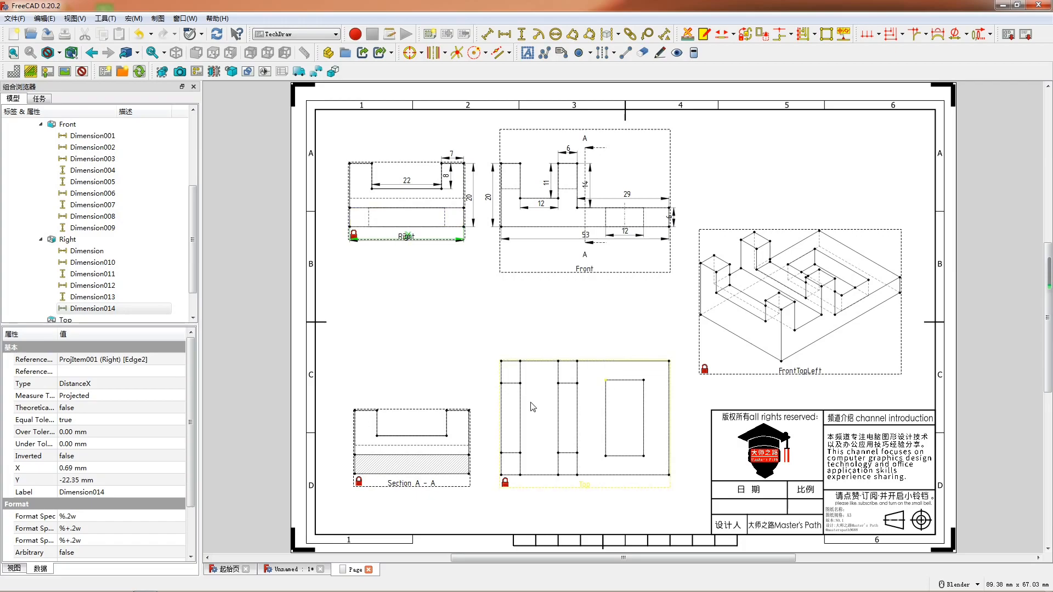
# - Dimension the overall width of Section A-A below its base and its overall height outside the side away from the Top view
pyautogui.click(447, 477)
pyautogui.click(444, 473)
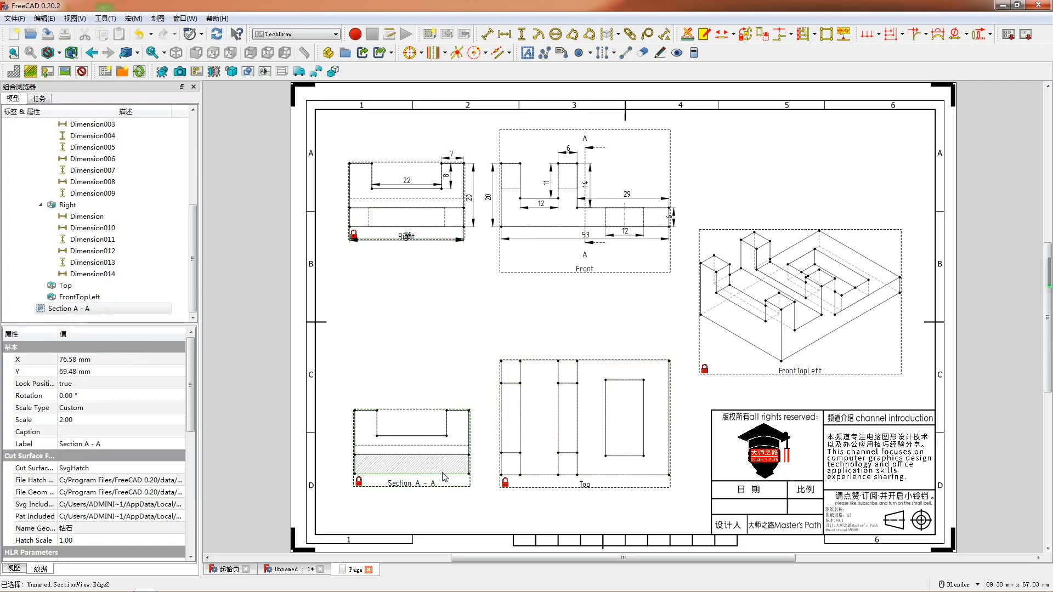
pyautogui.click(416, 475)
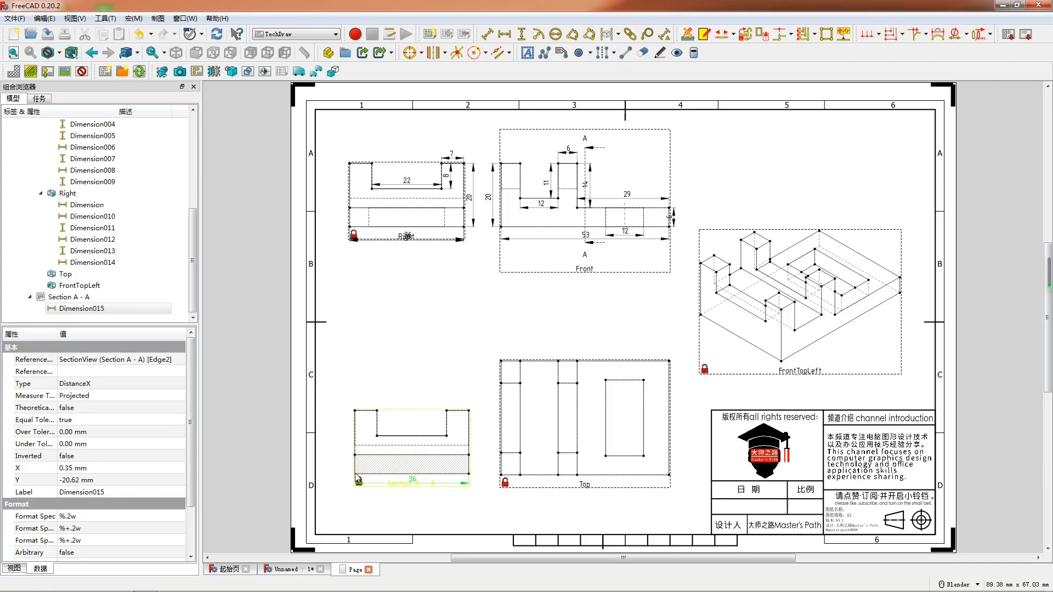
pyautogui.click(355, 411)
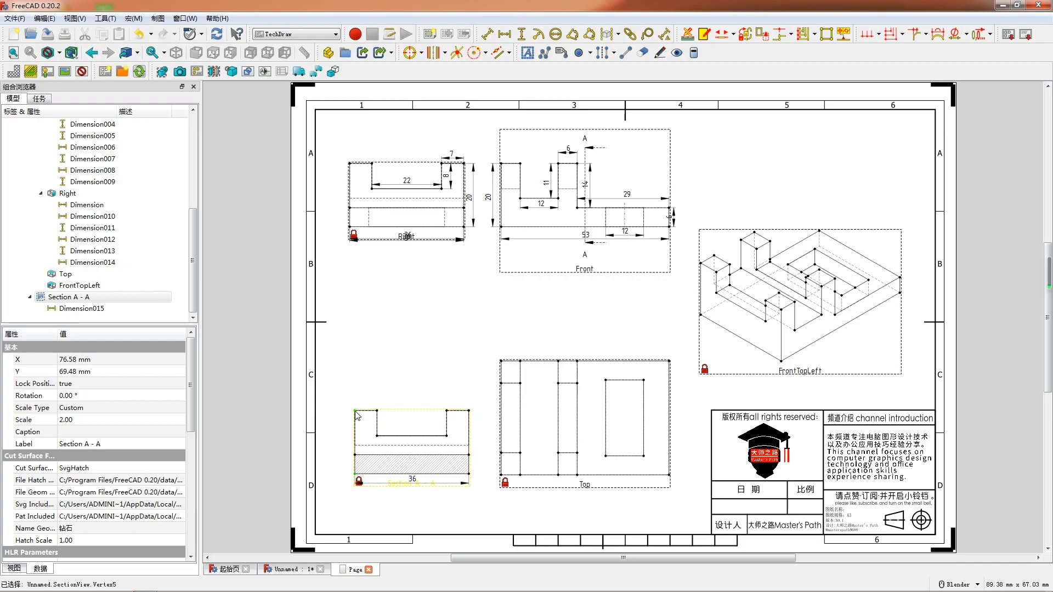
pyautogui.hotkey('shift', 'v')
pyautogui.moveTo(356, 445); pyautogui.dragTo(345, 451)
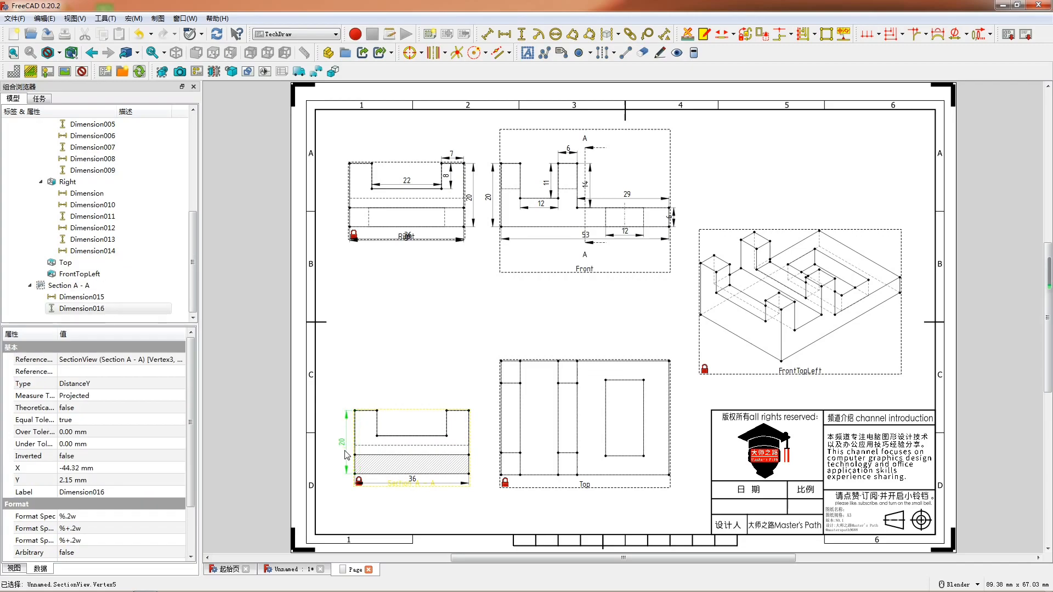
# - Add a vertical dimension for the hatched base's thickness in Section A-A and place it outside, facing the Top view
pyautogui.click(469, 469)
pyautogui.hotkey('shift', 'v')
pyautogui.moveTo(469, 467); pyautogui.dragTo(478, 464)
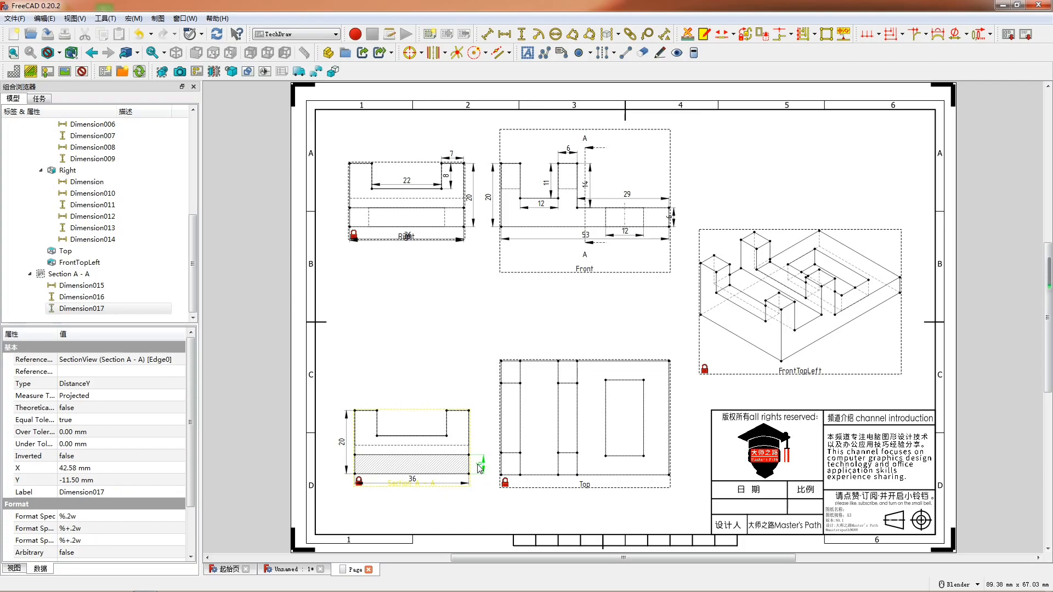
# - Dimension the notch's floor width in Section A-A below the floor and the notch's depth inside it
pyautogui.click(397, 437)
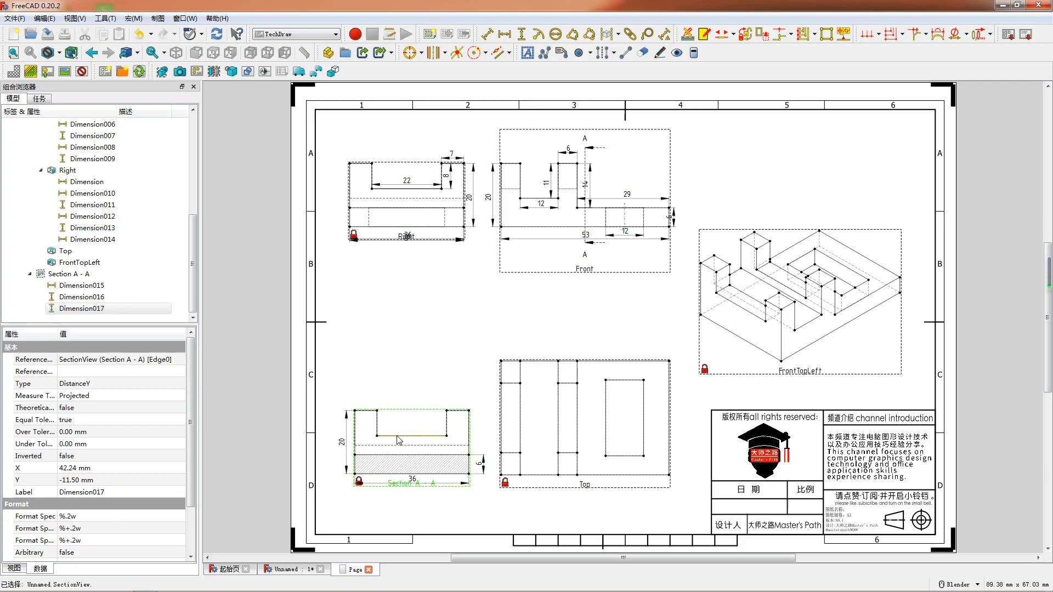
pyautogui.hotkey('shift', 'h')
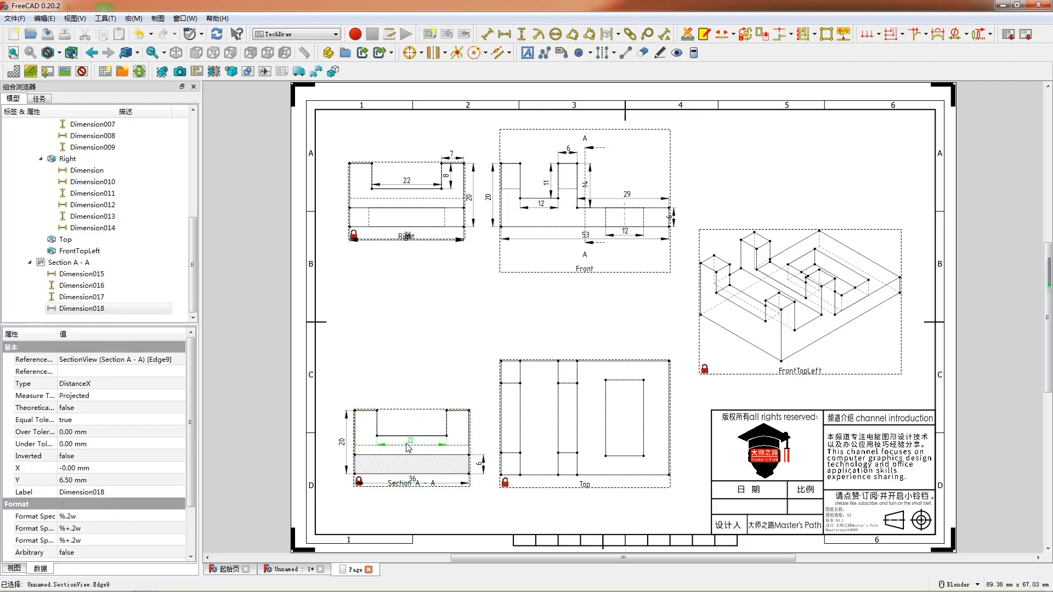
pyautogui.click(378, 423)
pyautogui.hotkey('shift', 'v')
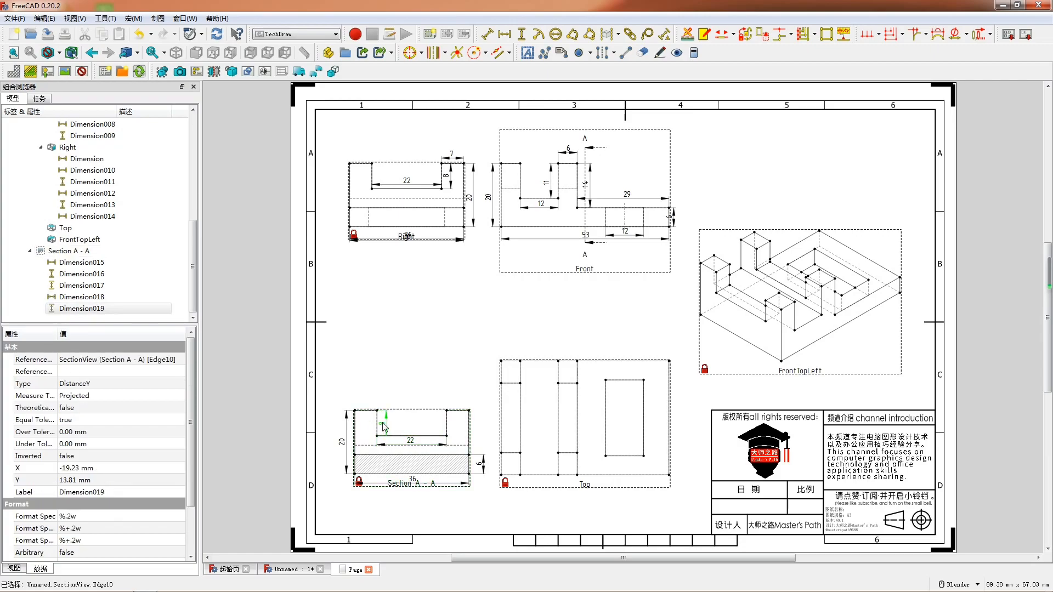
# - Add a horizontal dimension for the top edge beside the notch in Section A-A and place it above the part
pyautogui.click(367, 417)
pyautogui.hotkey('shift', 'h')
pyautogui.moveTo(368, 398); pyautogui.dragTo(364, 401)
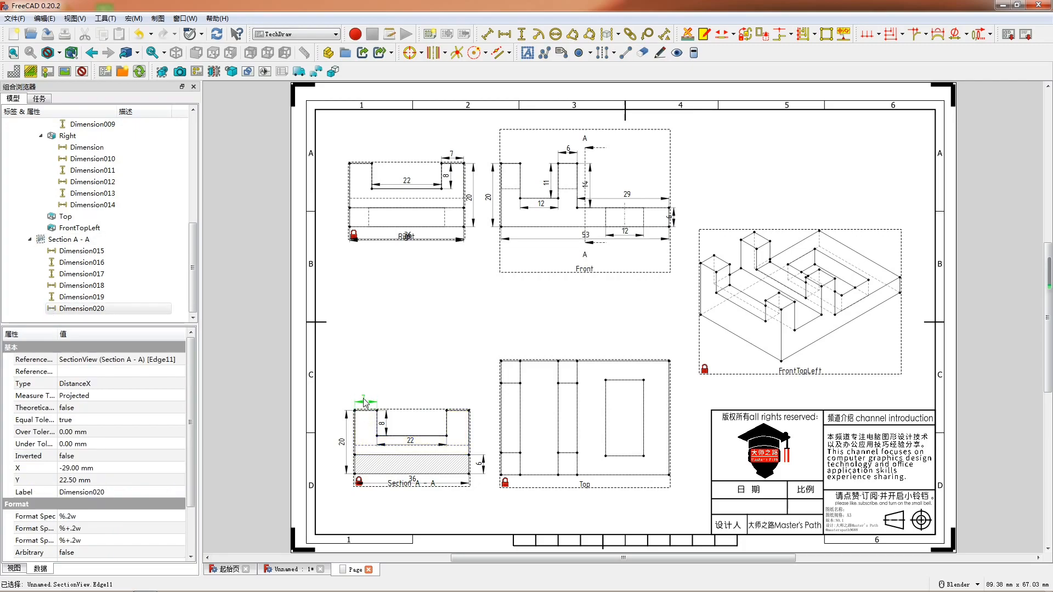
# - Dimension the rectangular pocket's width and length in the Top view, placing the width below the pocket and the length beside it
pyautogui.click(614, 458)
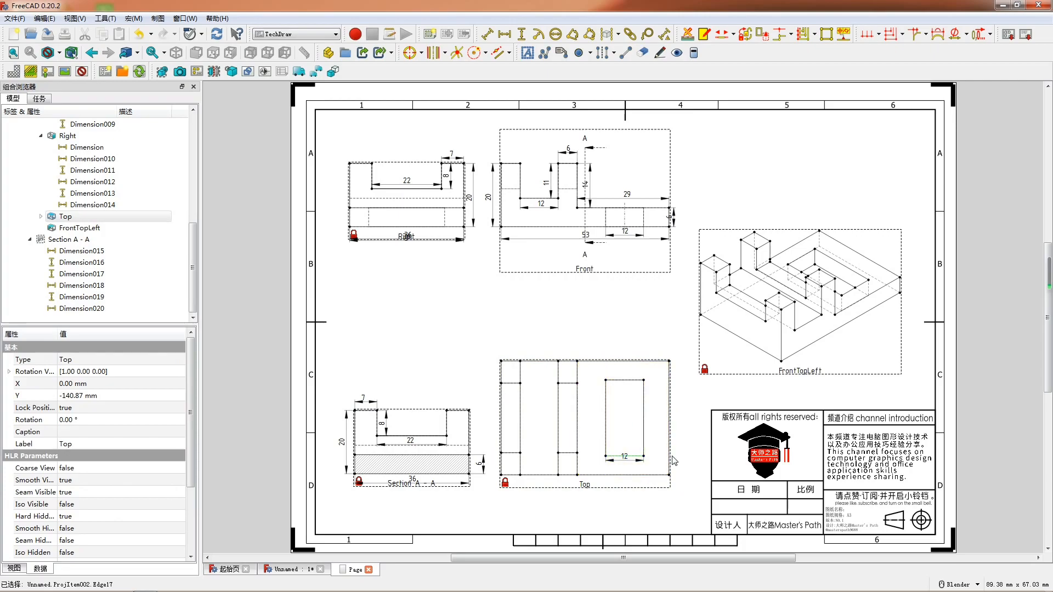
pyautogui.hotkey('shift', 'h')
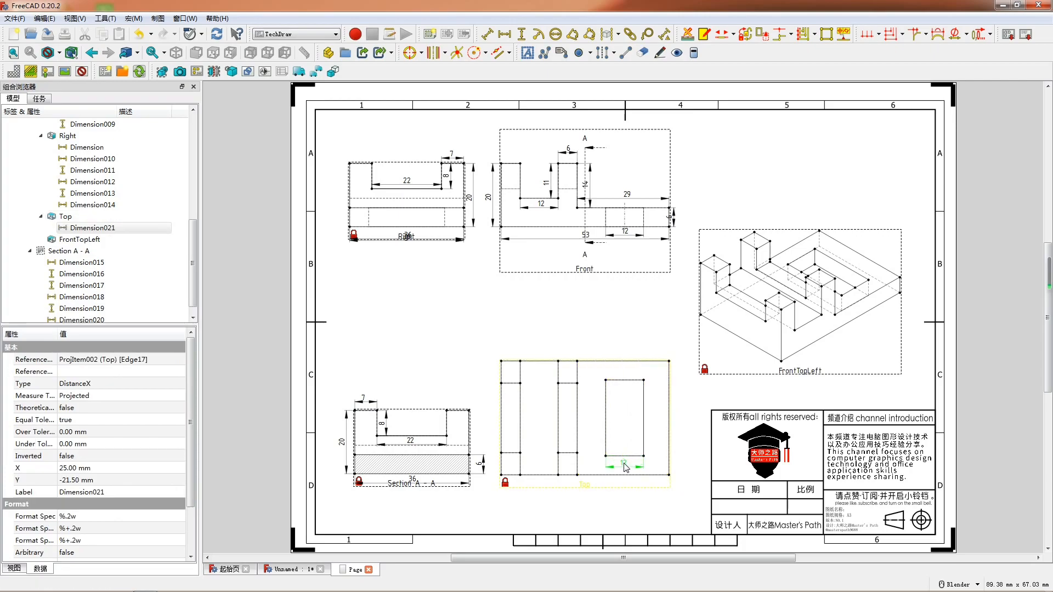
pyautogui.moveTo(626, 465); pyautogui.dragTo(623, 461)
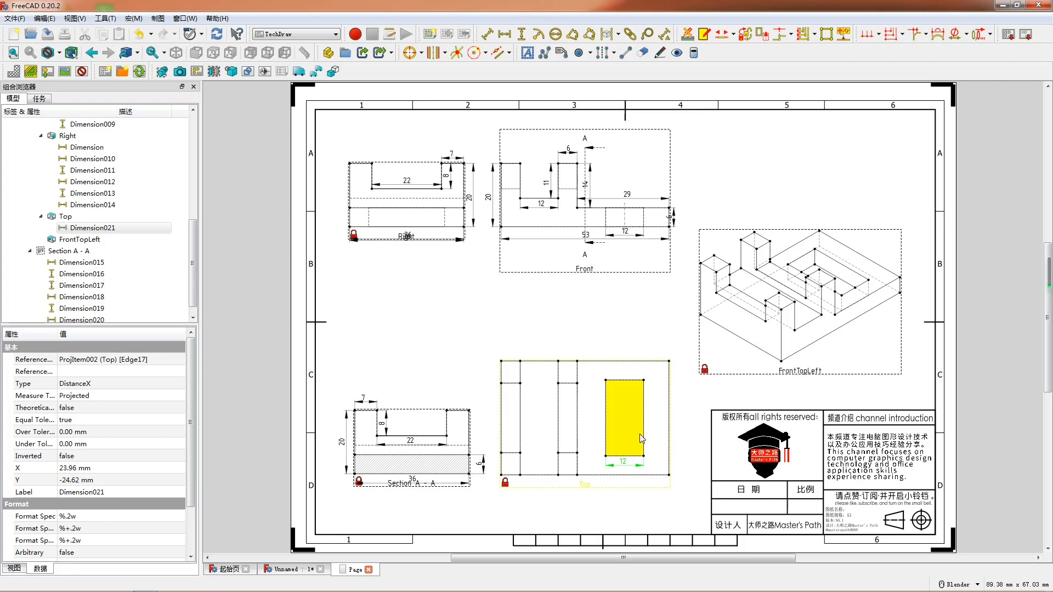
pyautogui.click(644, 436)
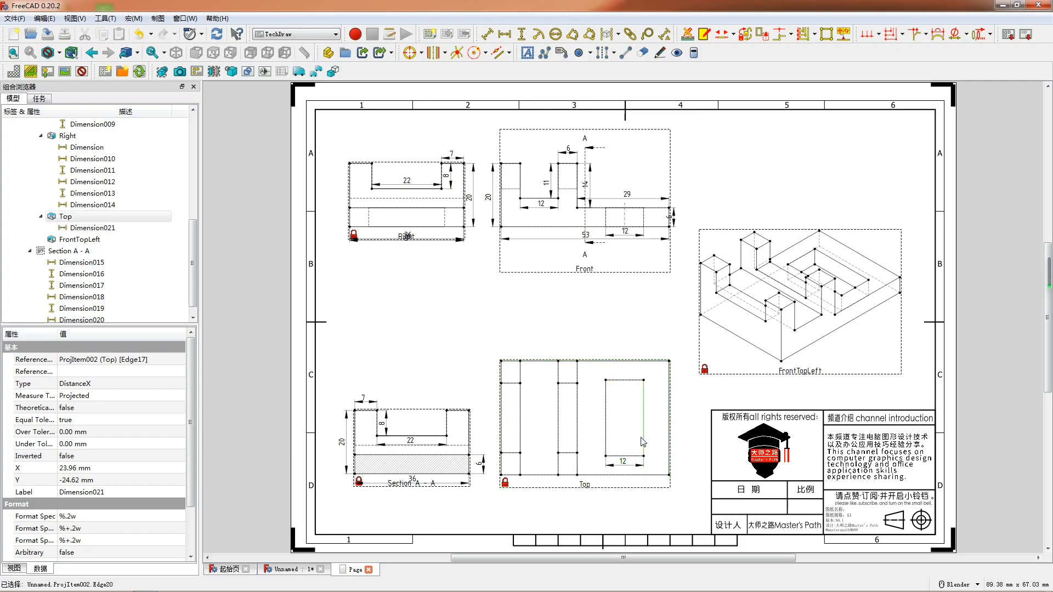
pyautogui.hotkey('shift', 'v')
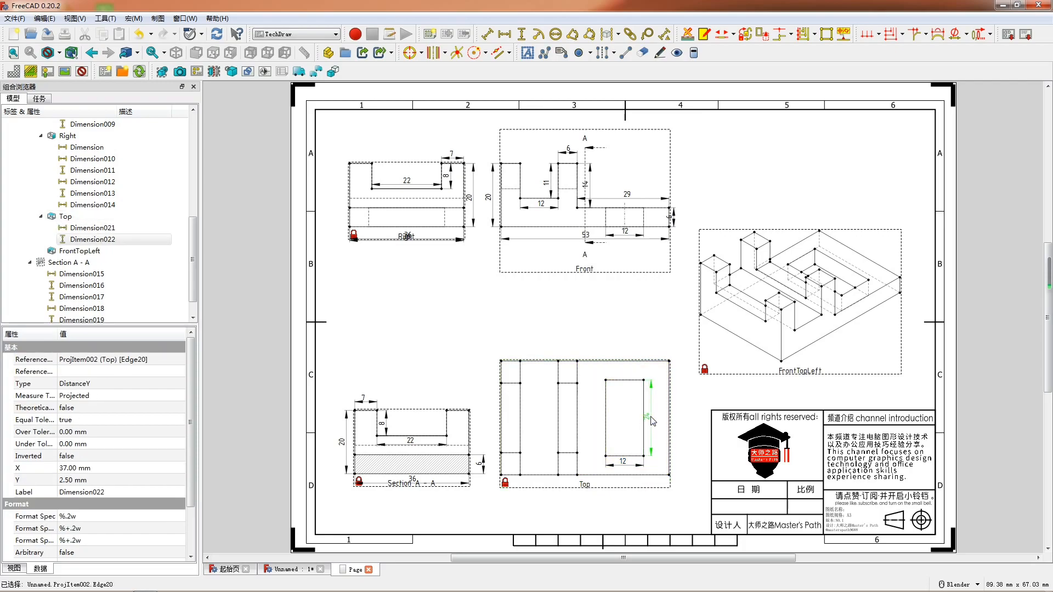
# - Add a horizontal dimension from the pocket's corner to the Top view's nearer outer corner and place it above the part
pyautogui.click(670, 362)
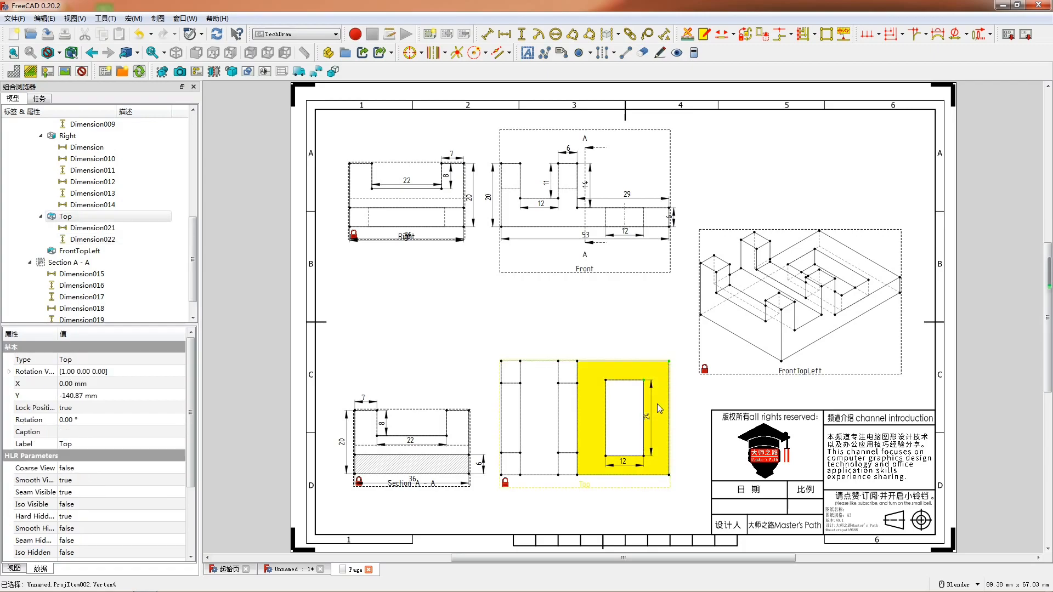
pyautogui.press('h')
pyautogui.moveTo(659, 376); pyautogui.dragTo(658, 345)
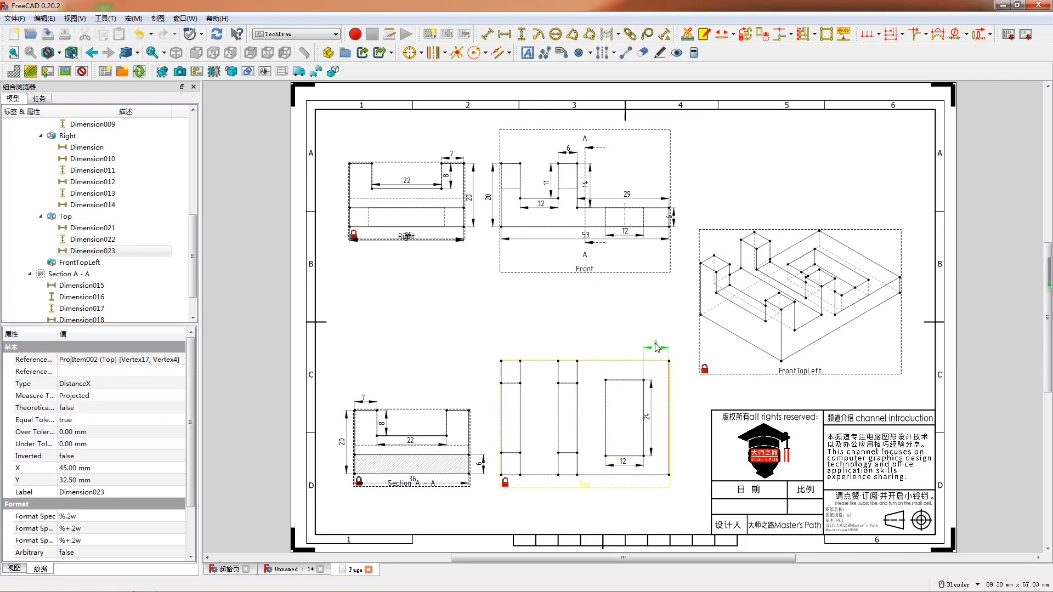
pyautogui.click(568, 384)
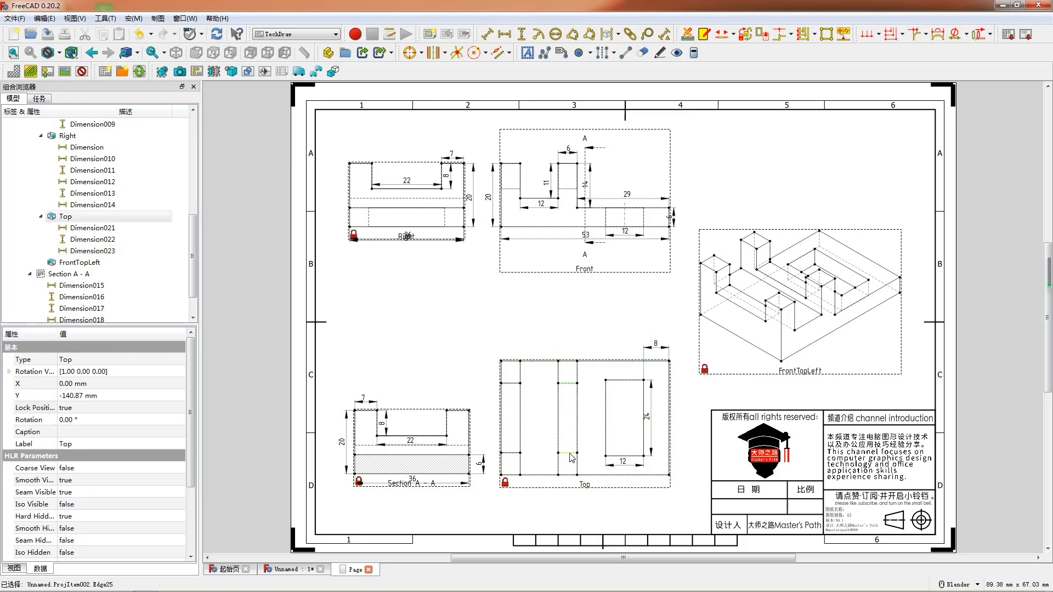
pyautogui.press('h')
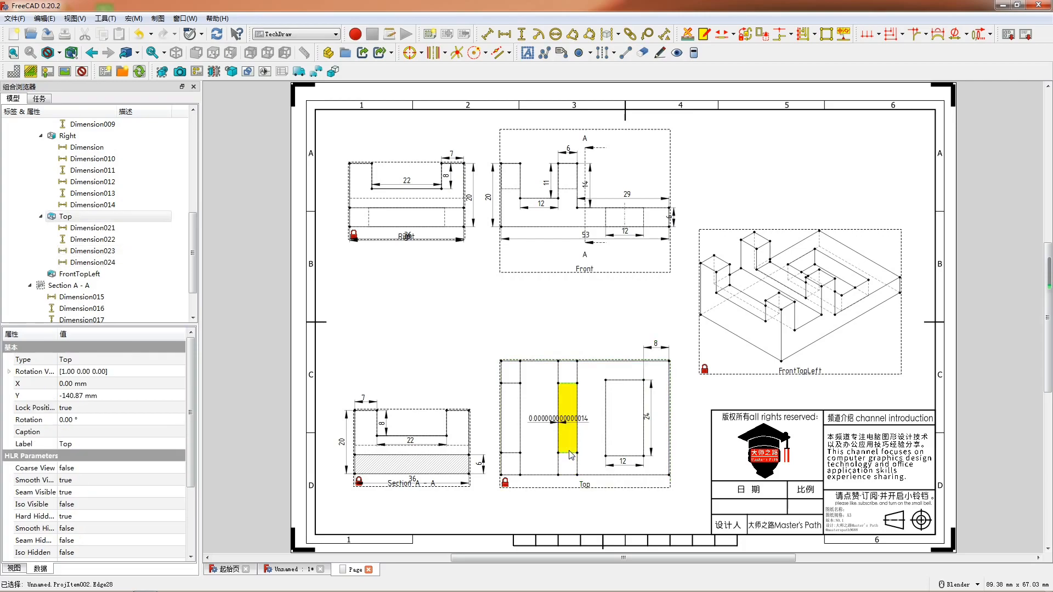
pyautogui.hotkey('ctrl', 'z')
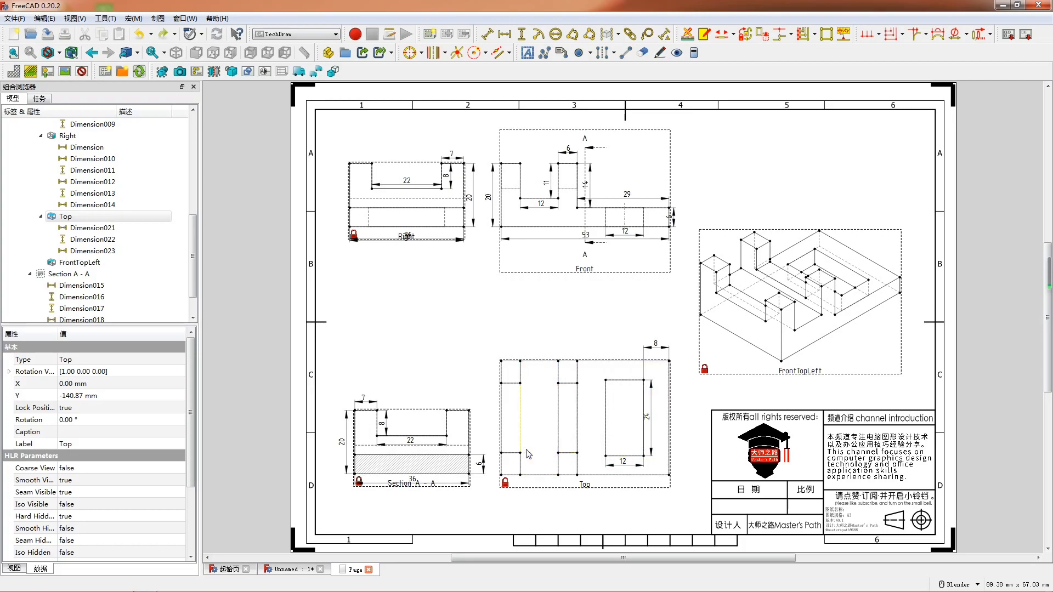
# - Add horizontal dimensions for the slot and the inner wall beside it in the Top view, placing both below the part
pyautogui.click(539, 476)
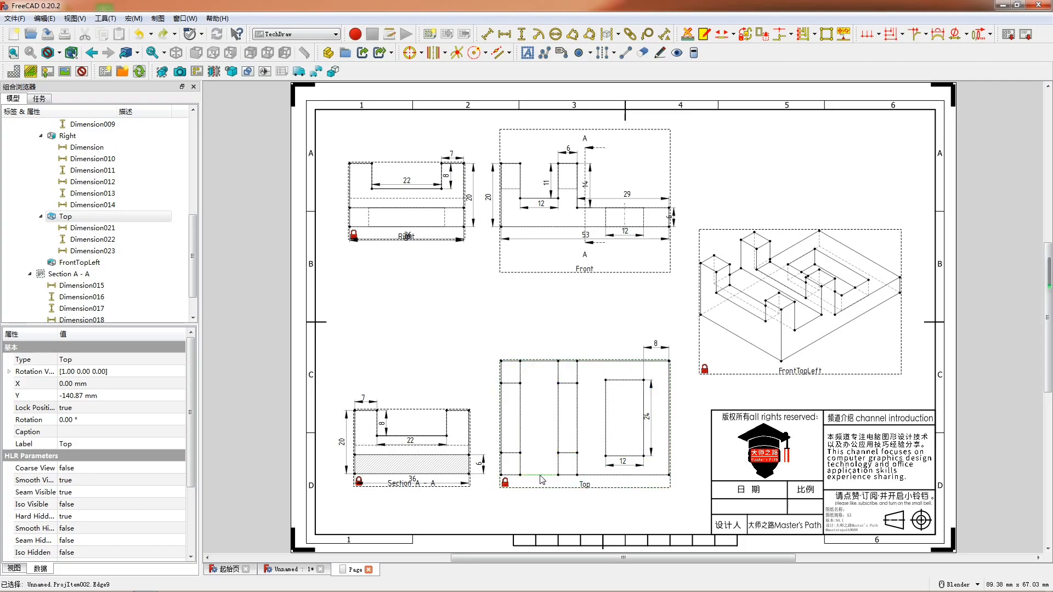
pyautogui.press('h')
pyautogui.click(557, 481)
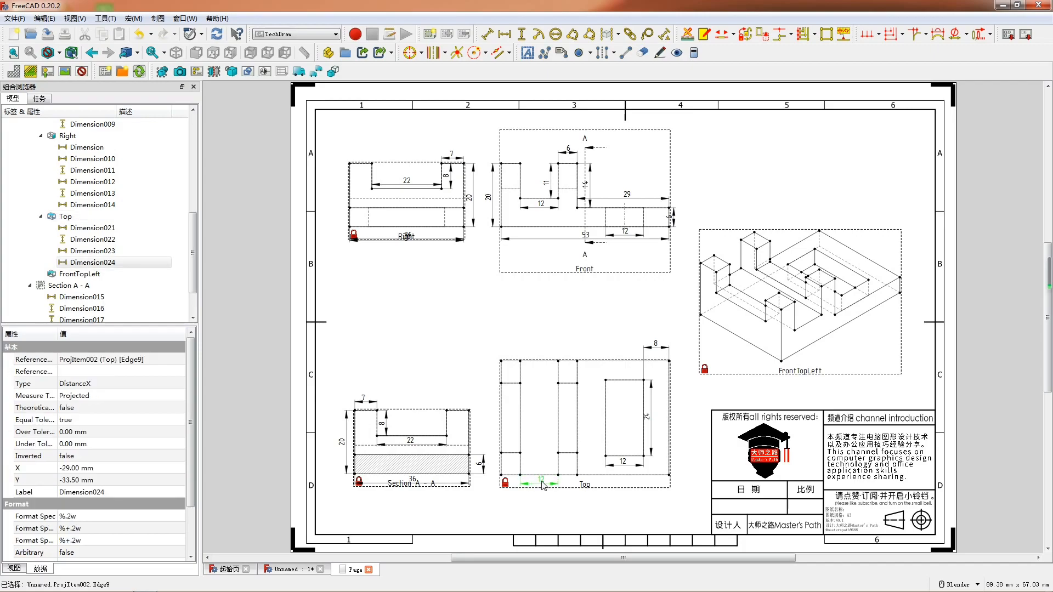
pyautogui.click(569, 482)
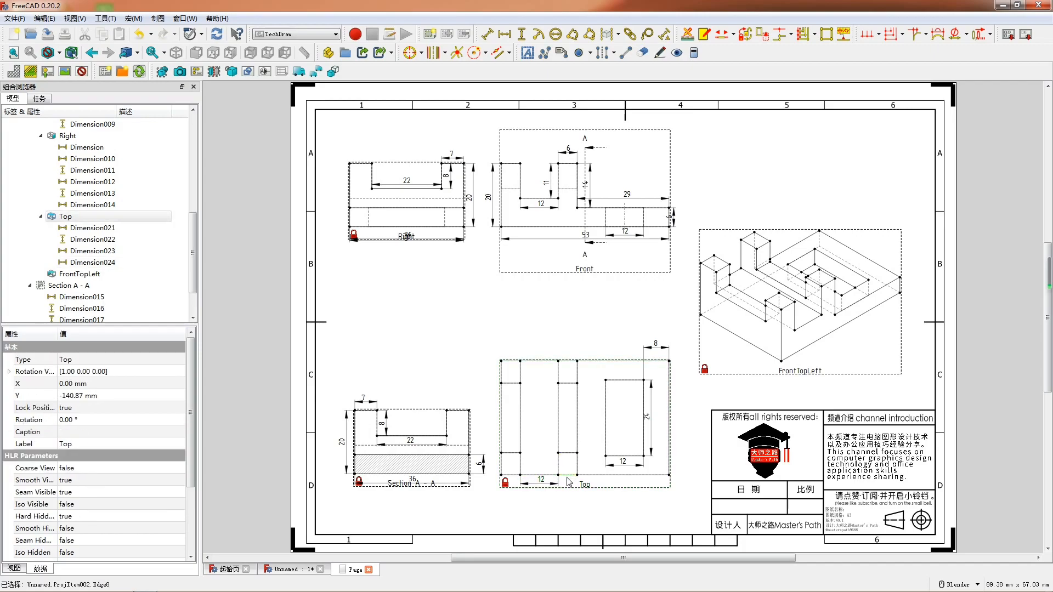
pyautogui.press('h')
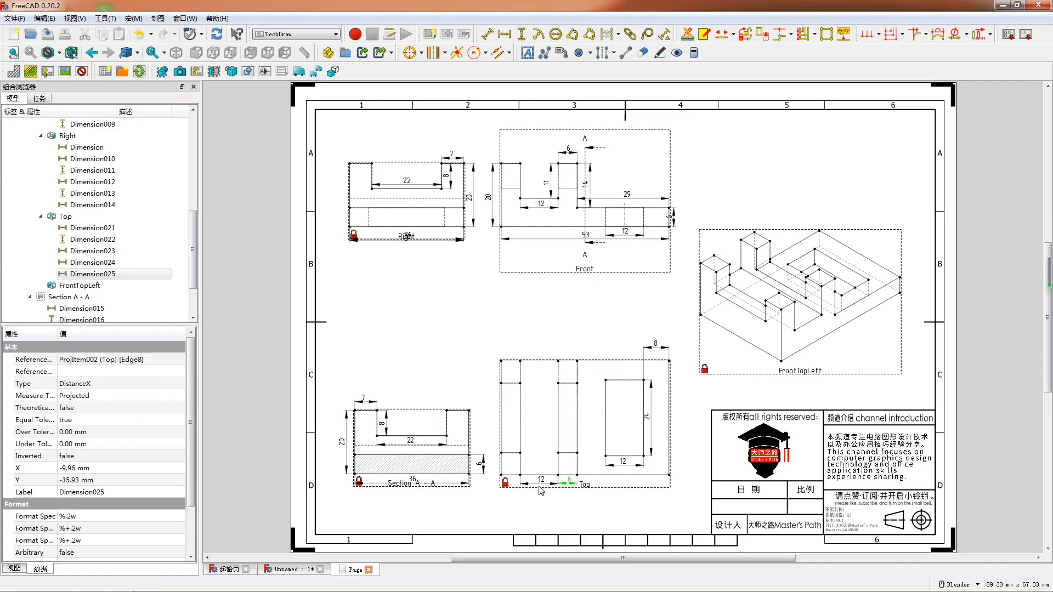
pyautogui.scroll(3, 542, 490)
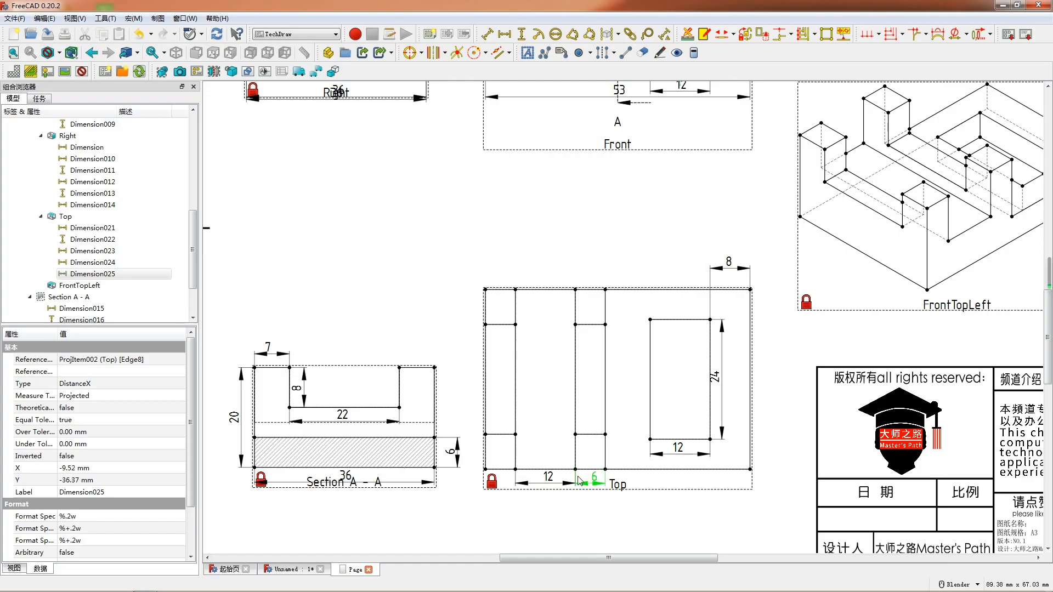
# - Dimension the outer wall's width along the Top view's lower edge and line it up with the slot width dimension
pyautogui.click(513, 475)
pyautogui.click(509, 470)
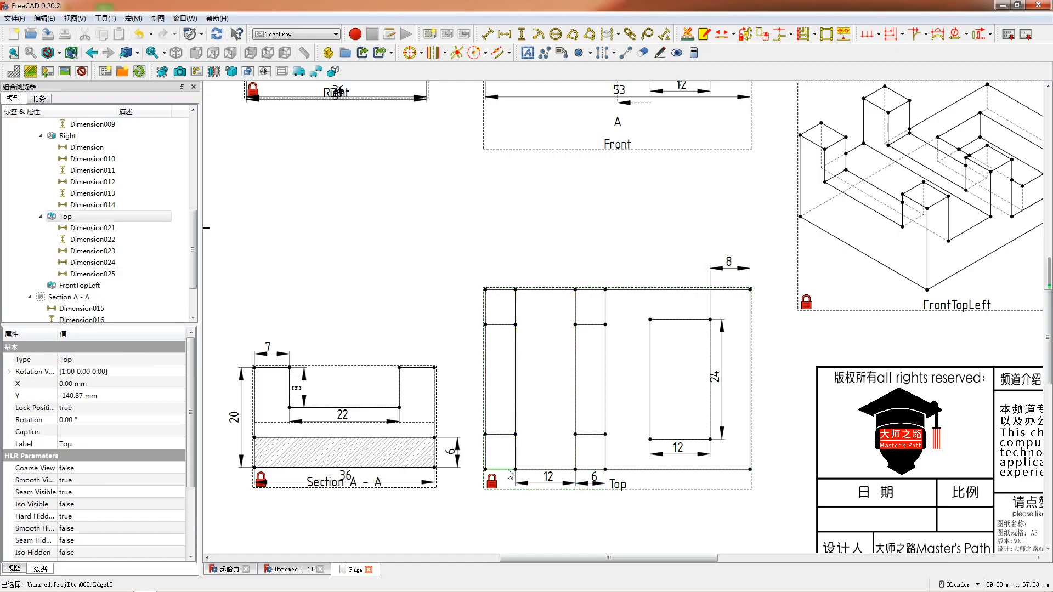
pyautogui.hotkey('shift', 'h')
pyautogui.moveTo(500, 471); pyautogui.dragTo(504, 482)
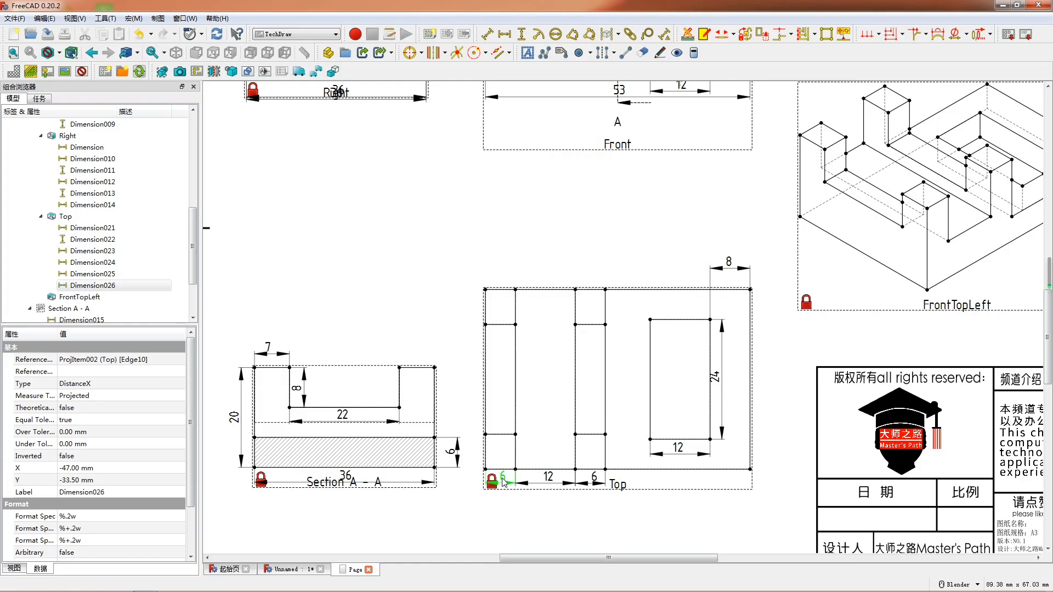
# - Add a vertical dimension between the outer wall's two outer corners in the Top view and place it inside the outline
pyautogui.click(486, 469)
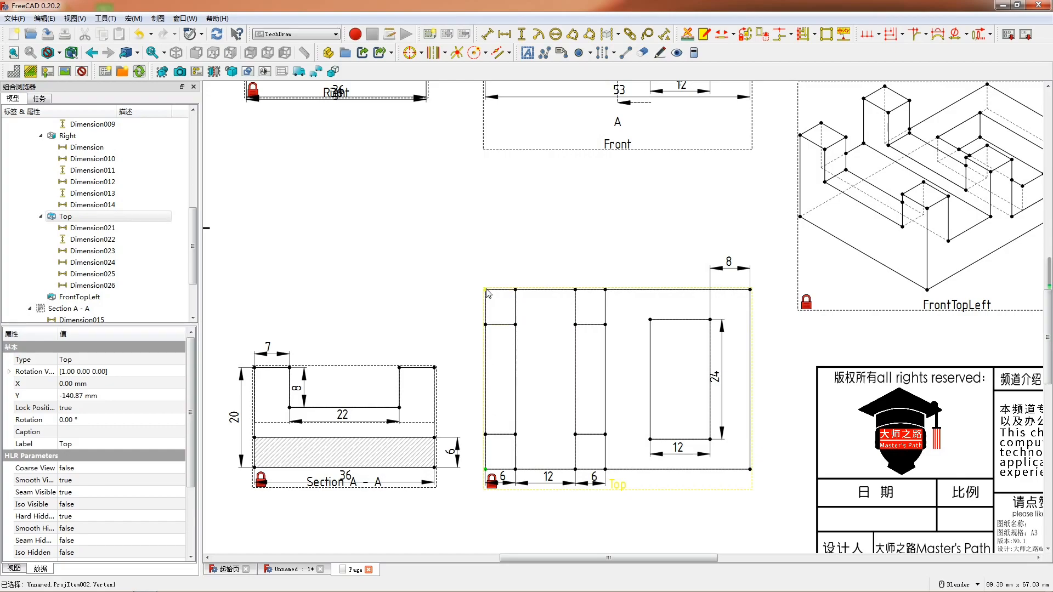
pyautogui.press('v')
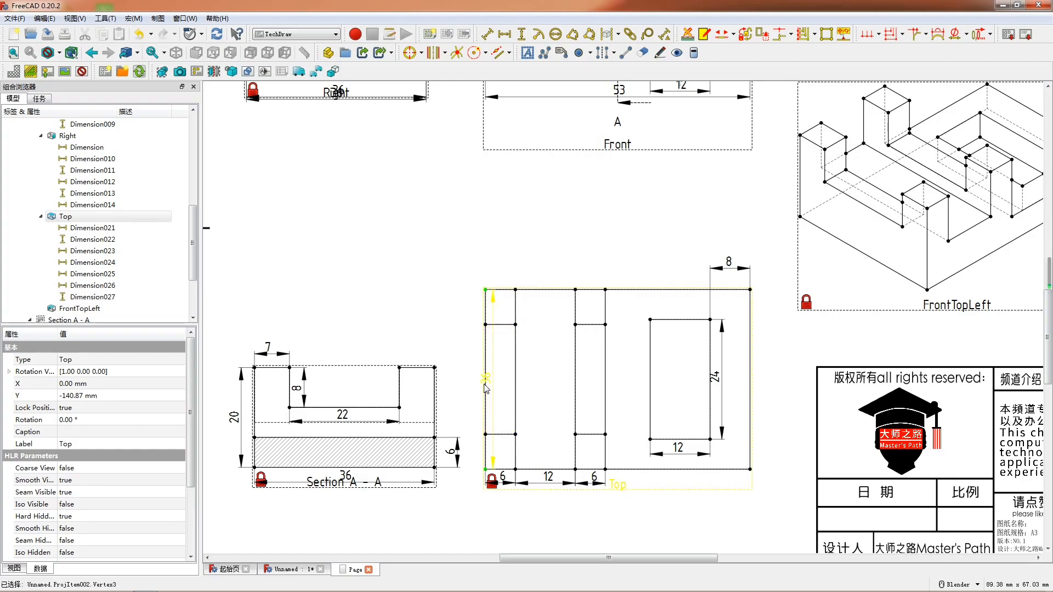
pyautogui.click(486, 384)
# - Add a horizontal dimension for the lower edge of the pocket section in the Top view and place it below the part
pyautogui.scroll(-1, 422, 351)
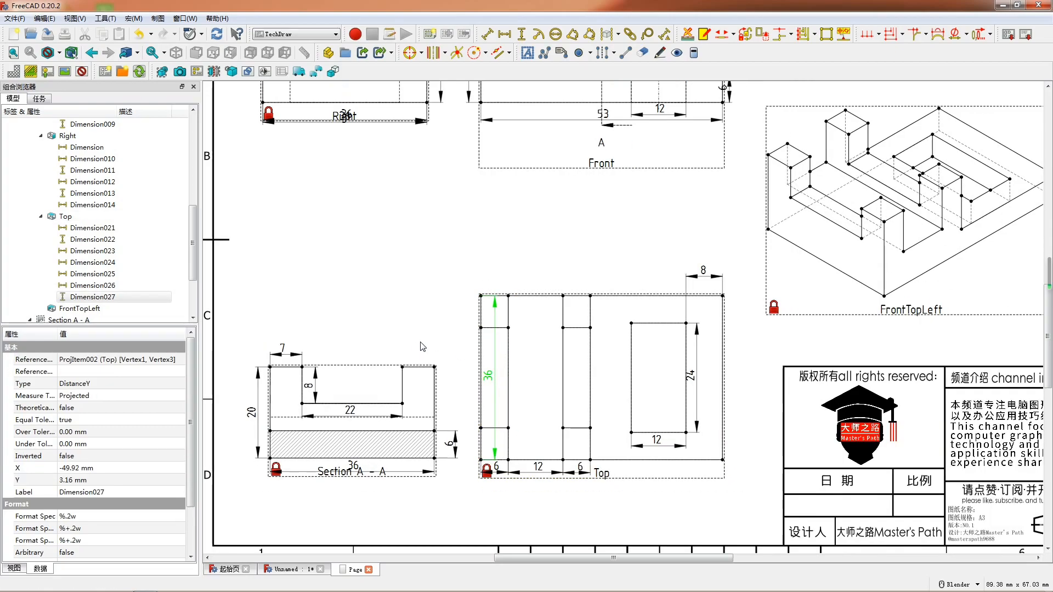
pyautogui.keyDown('shift'); pyautogui.moveTo(559, 361); pyautogui.dragTo(534, 321, button='middle'); pyautogui.keyUp('shift')
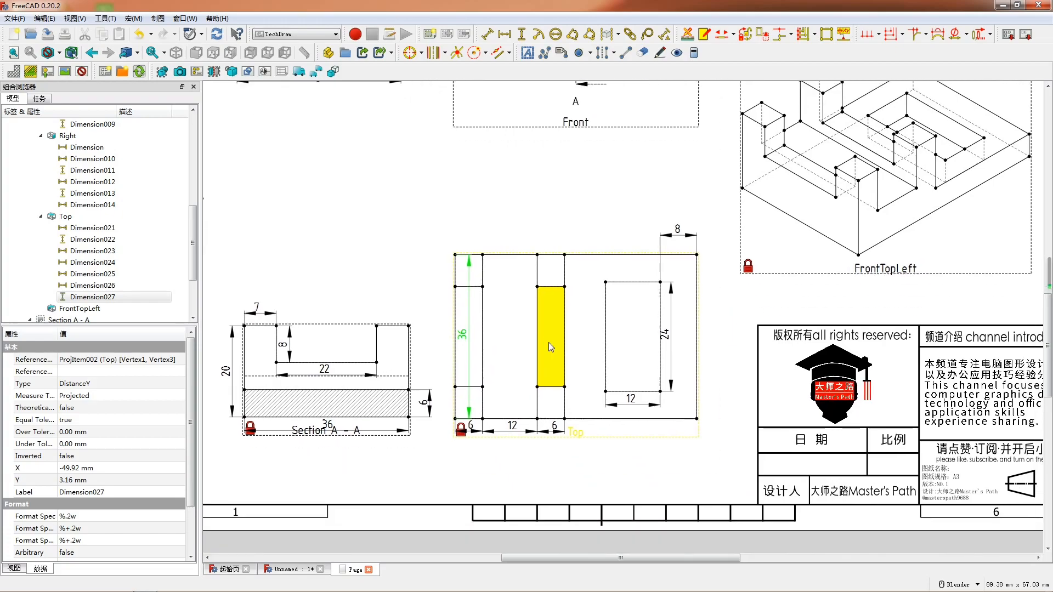
pyautogui.click(627, 419)
pyautogui.press('h')
pyautogui.moveTo(627, 418); pyautogui.dragTo(630, 430)
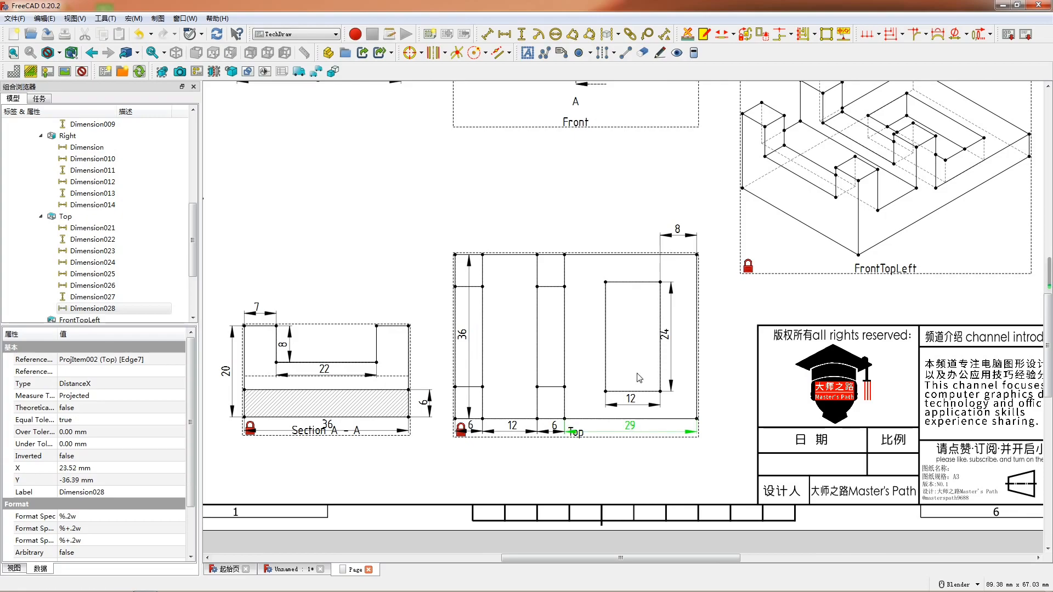
# - Add a vertical dimension for the notch edge of the inner wall in the Top view and place it beside the pocket
pyautogui.click(565, 340)
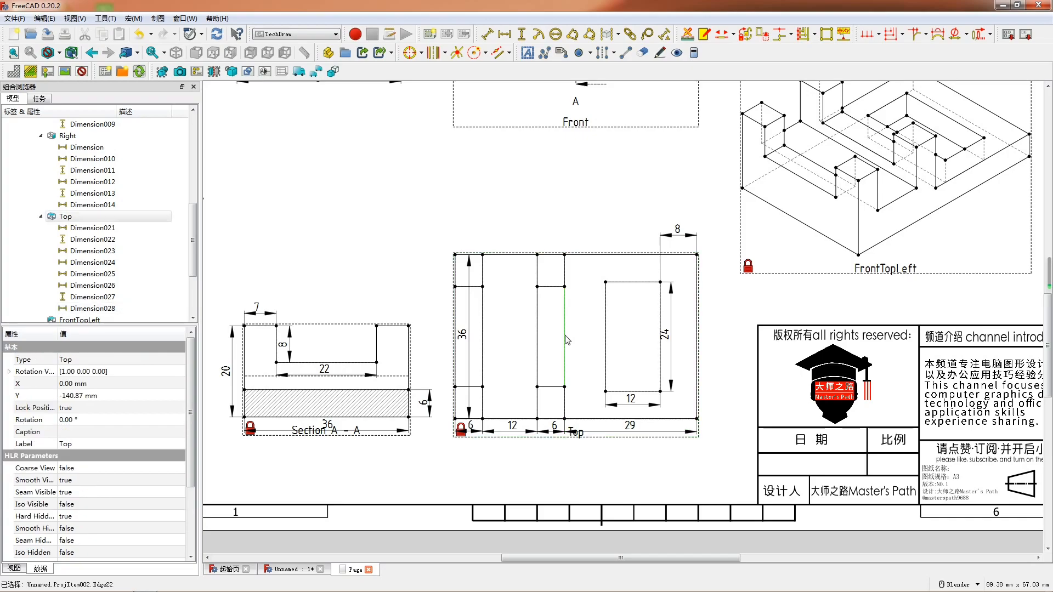
pyautogui.press('h')
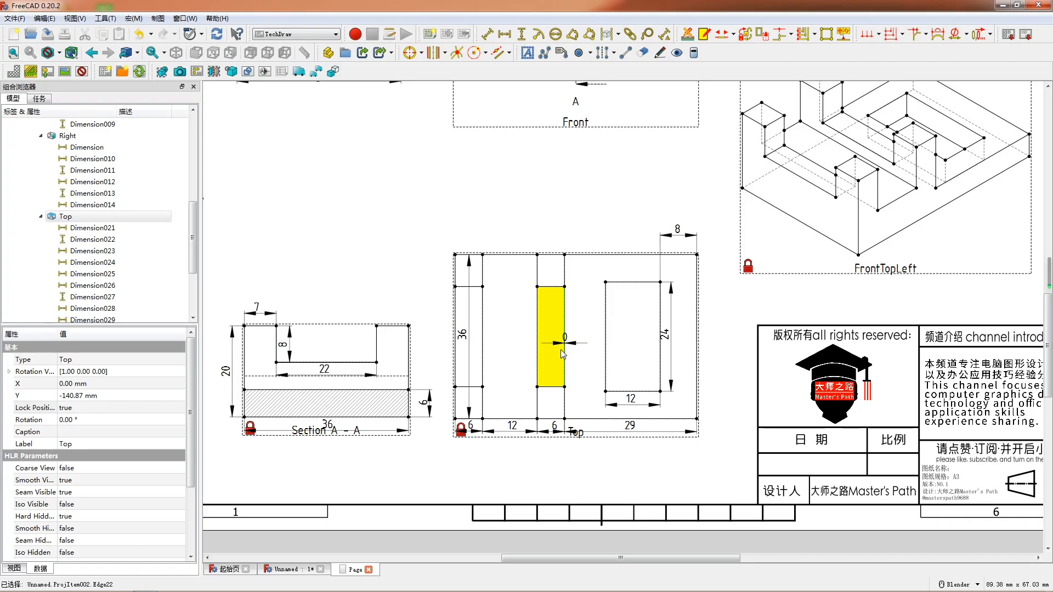
pyautogui.hotkey('ctrl', 'z')
pyautogui.press('v')
pyautogui.moveTo(566, 339); pyautogui.dragTo(576, 335)
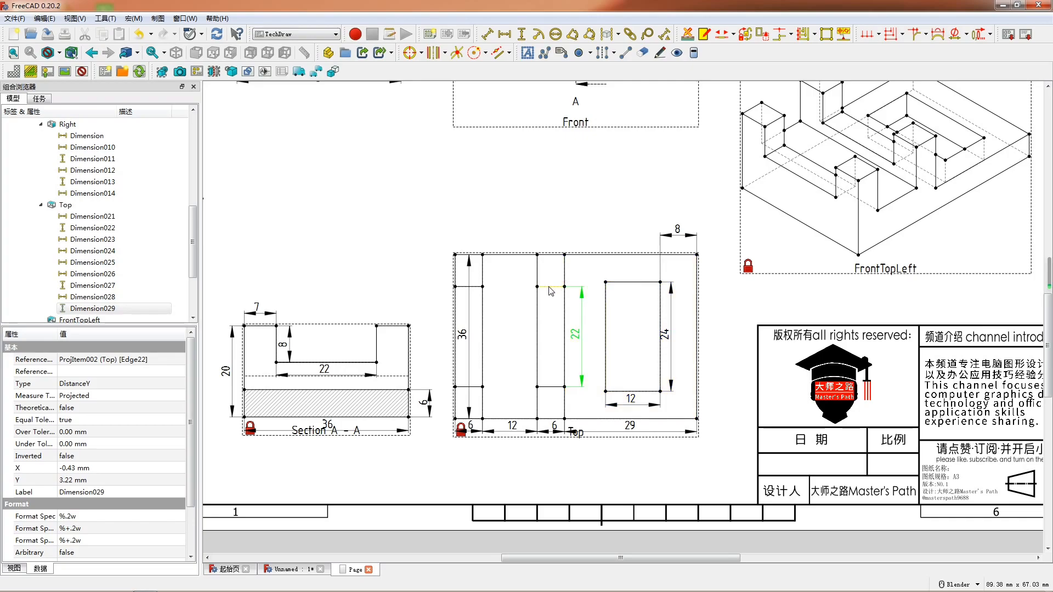
pyautogui.click(498, 255)
pyautogui.click(500, 269)
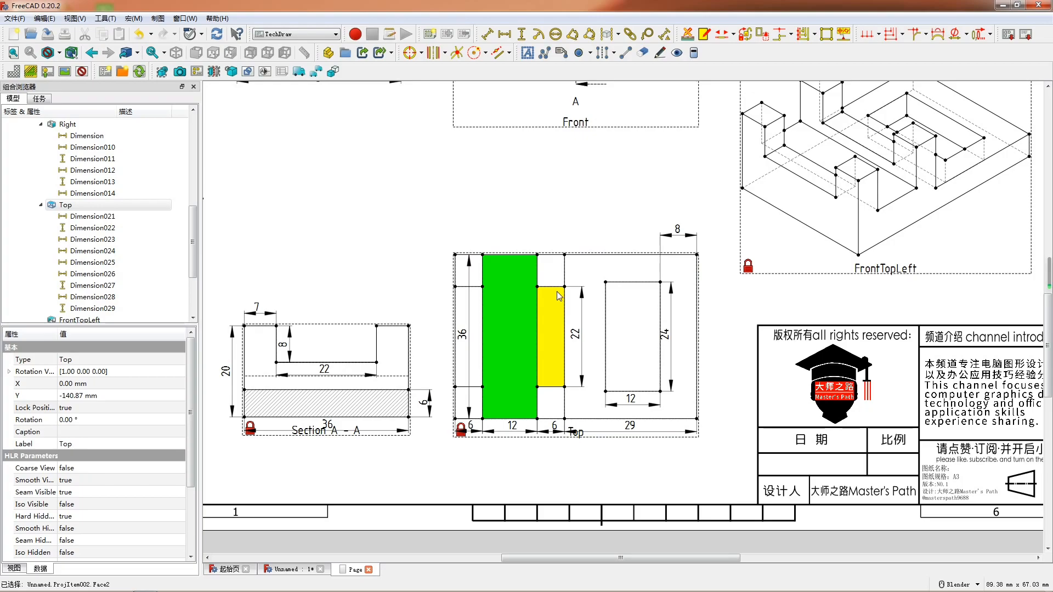
pyautogui.click(594, 224)
# - Add a vertical dimension for the Top view's outer edge on the pocket side and place it outside the part
pyautogui.scroll(-2, 627, 273)
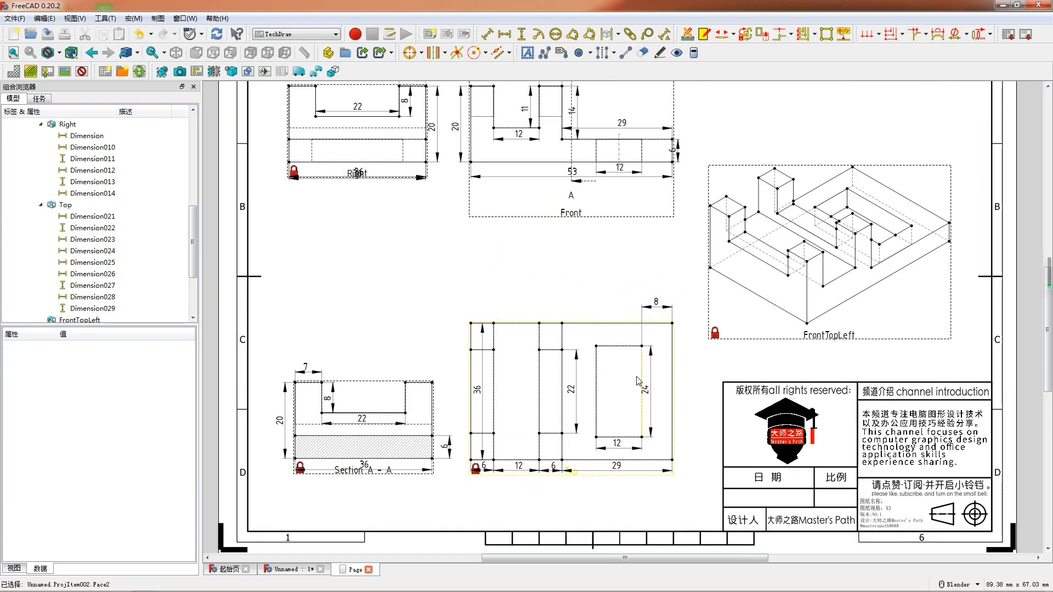
pyautogui.keyDown('shift'); pyautogui.moveTo(625, 269); pyautogui.dragTo(626, 281, button='middle'); pyautogui.keyUp('shift')
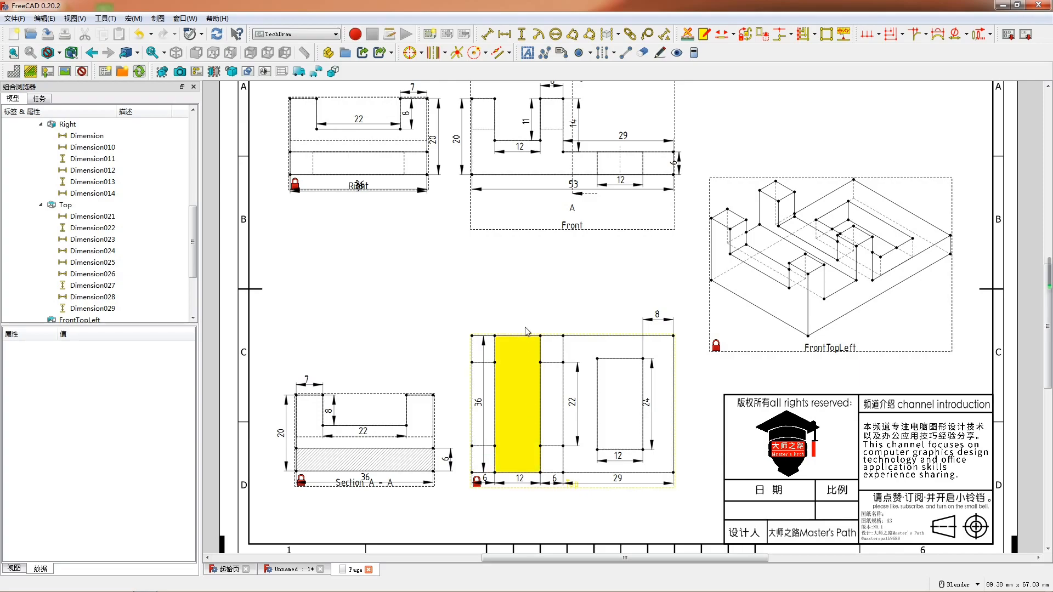
pyautogui.click(675, 404)
pyautogui.press('v')
pyautogui.moveTo(675, 405); pyautogui.dragTo(689, 402)
pyautogui.click(697, 372)
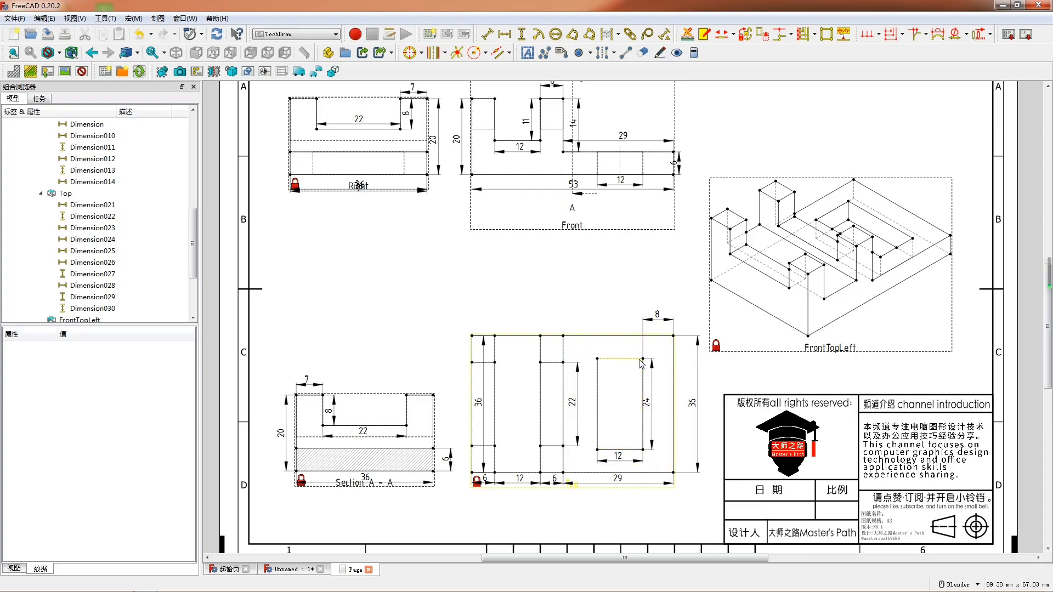
# - Add a vertical dimension from the pocket's upper corner to the Top view's nearer outer corner
pyautogui.click(664, 350)
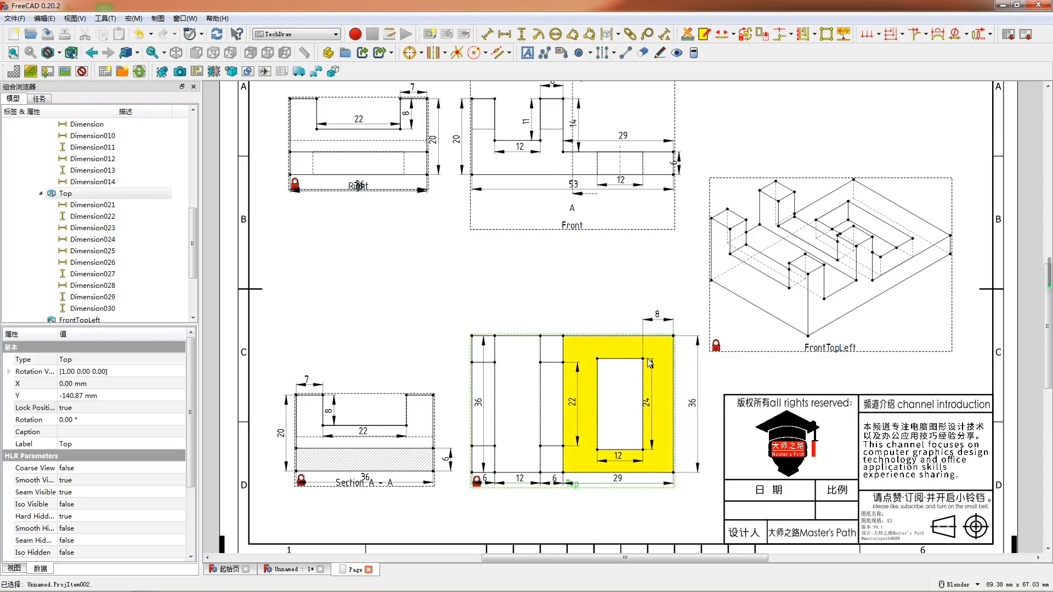
pyautogui.click(644, 360)
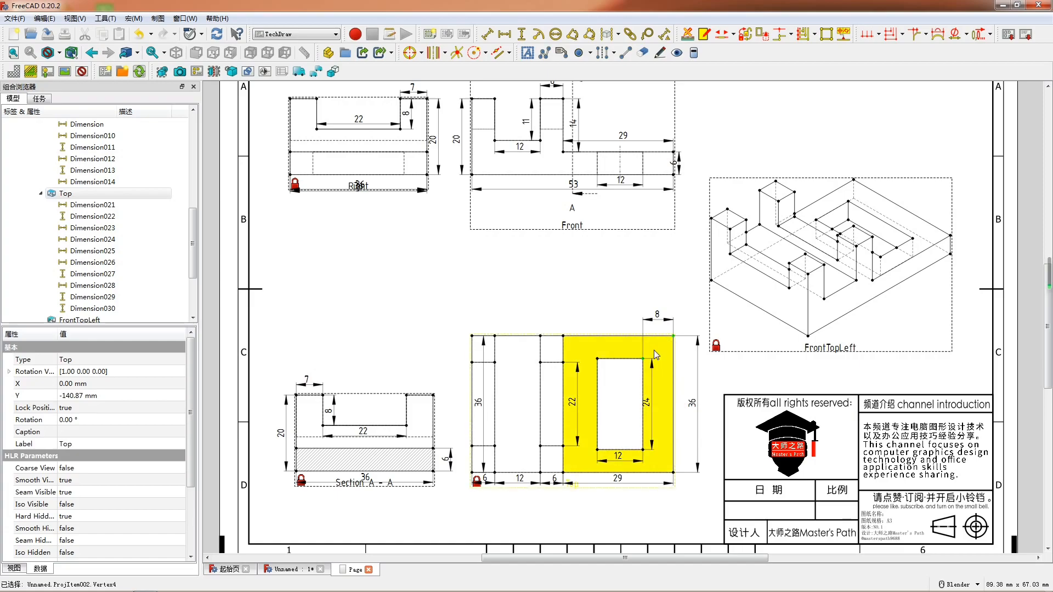
pyautogui.click(521, 34)
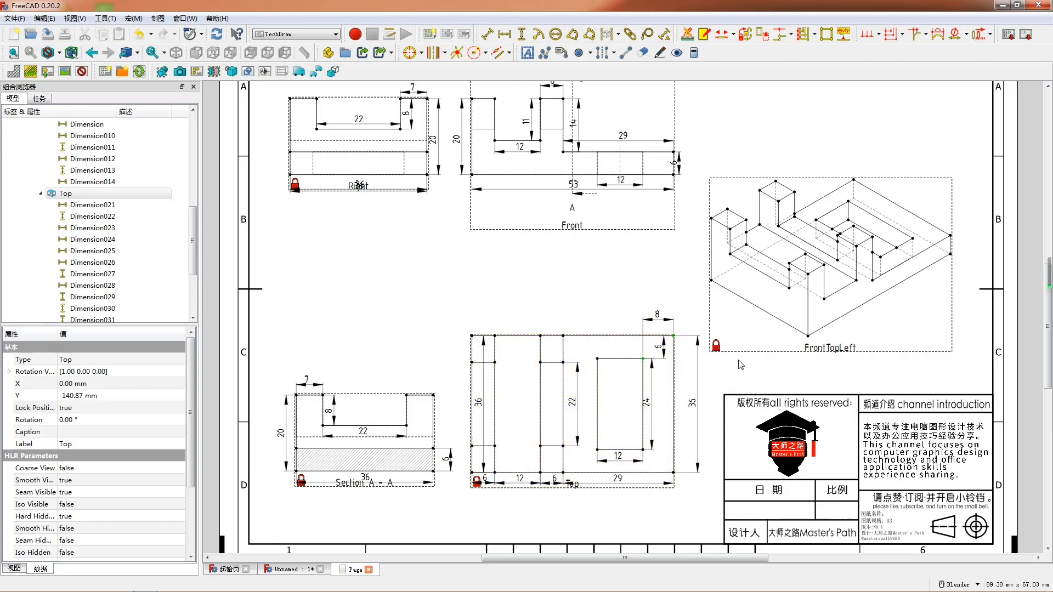
# - Delete the duplicate overall vertical dimension outside the Top view on the pocket side
pyautogui.click(692, 400)
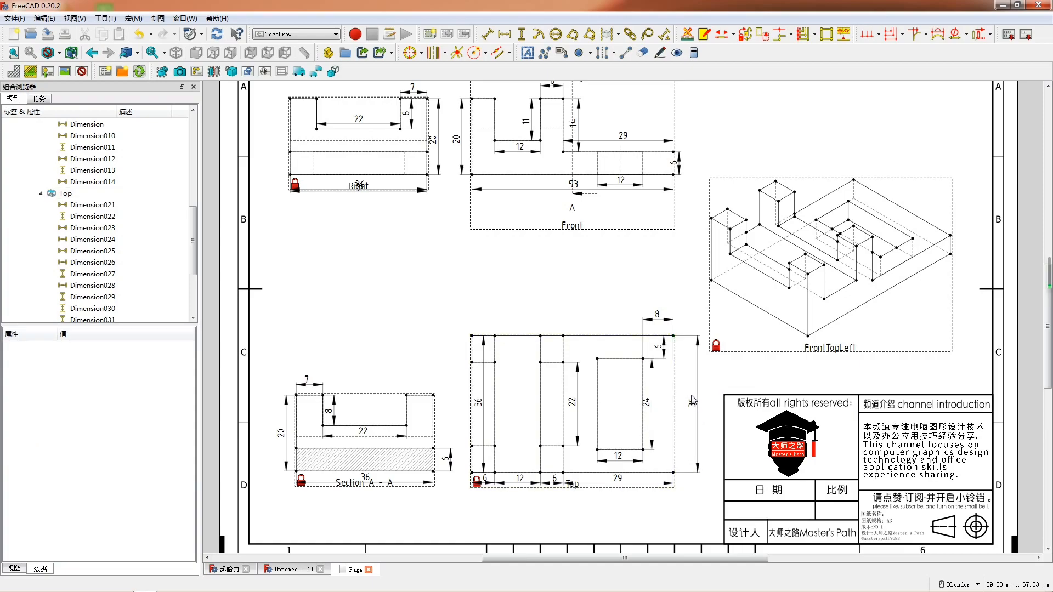
pyautogui.click(696, 397)
pyautogui.press('Delete')
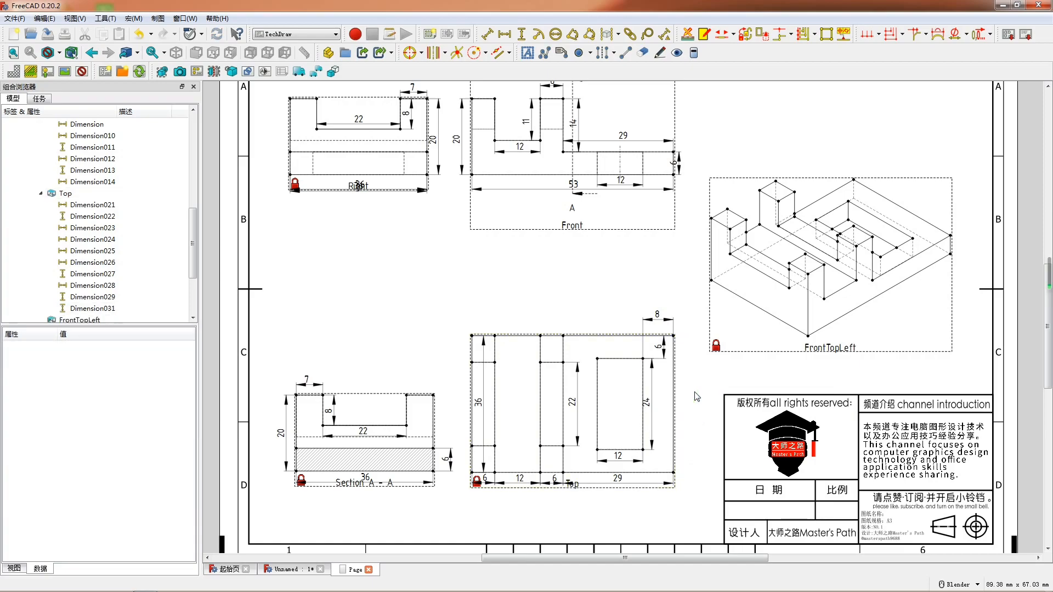
pyautogui.scroll(-1, 513, 272)
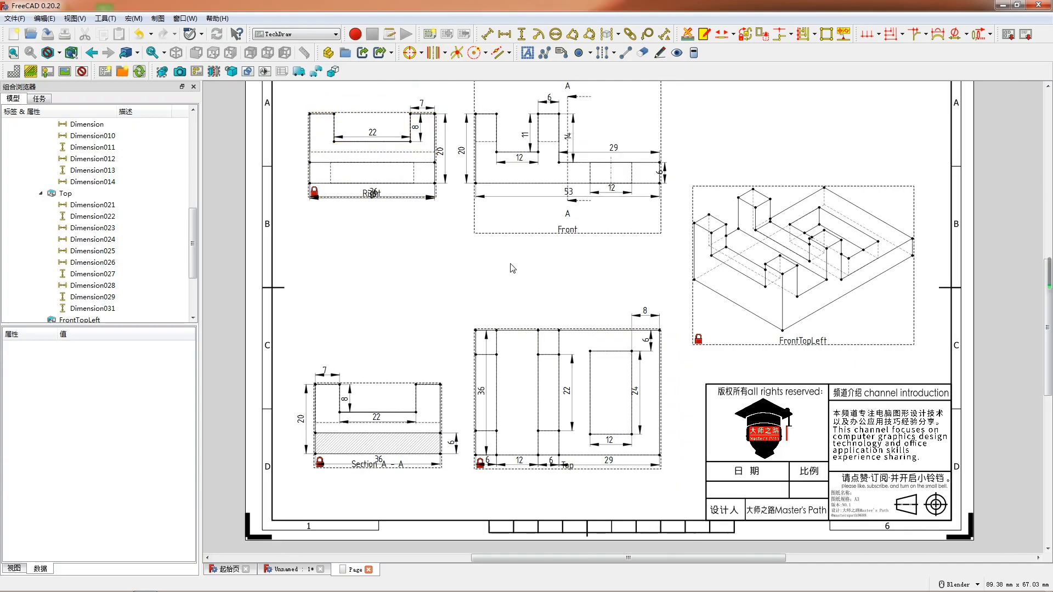
# - Insert six text annotations on the drawing page and move one of them beneath the Right view
pyautogui.click(13, 53)
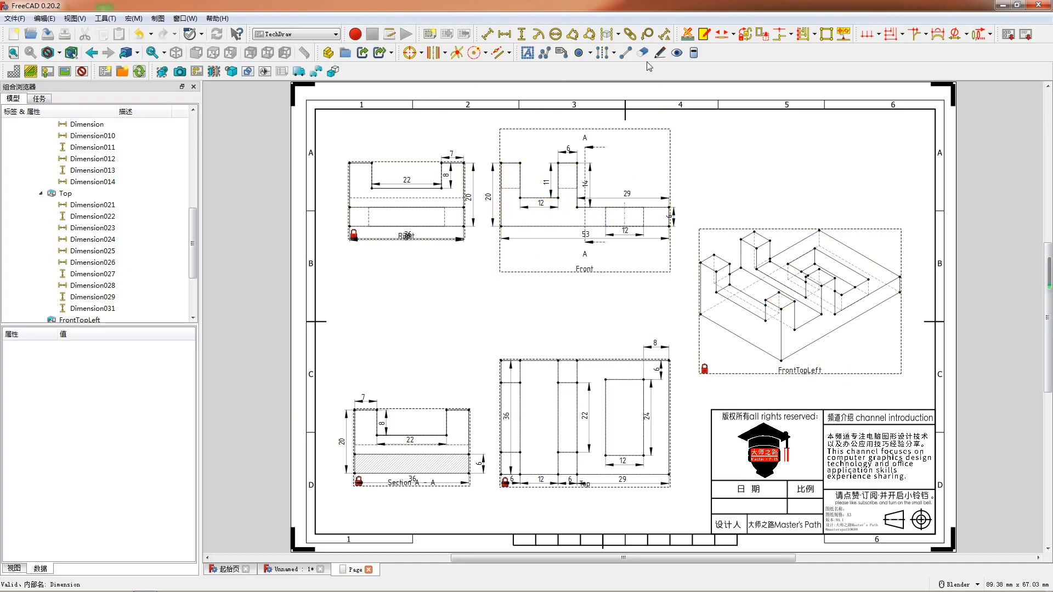
pyautogui.click(528, 53)
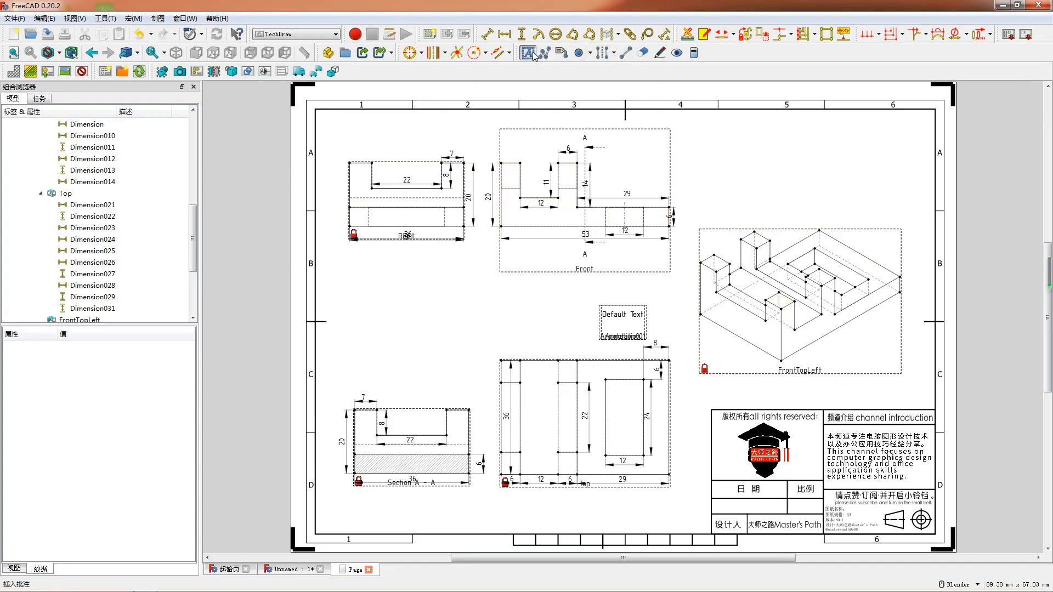
pyautogui.moveTo(631, 321); pyautogui.dragTo(415, 264)
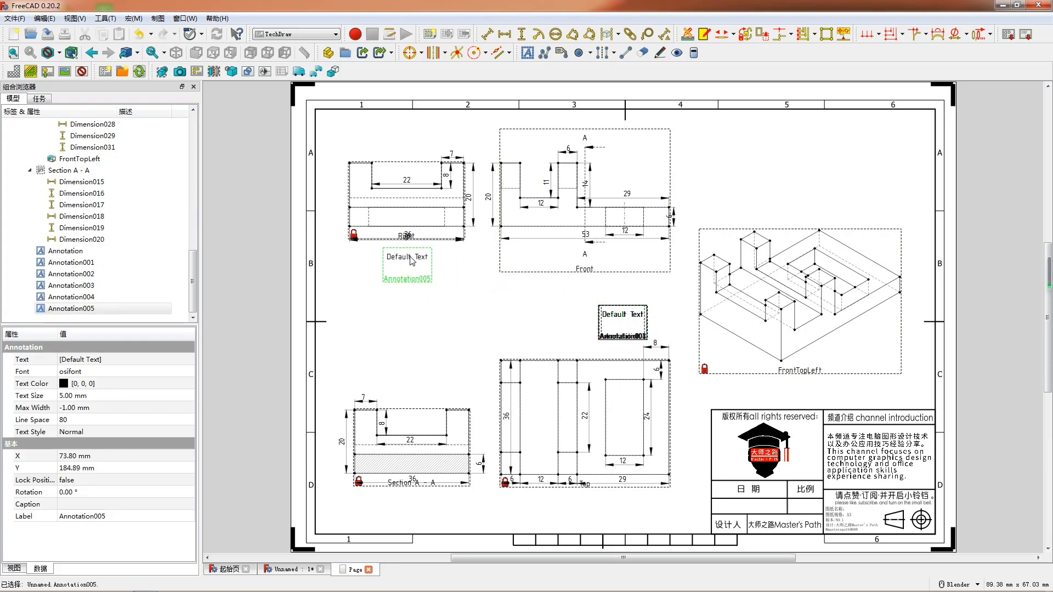
# - Set the text of the annotation beneath the Right view to 右视图
pyautogui.doubleClick(411, 258)
pyautogui.hotkey('ctrl', 'a')
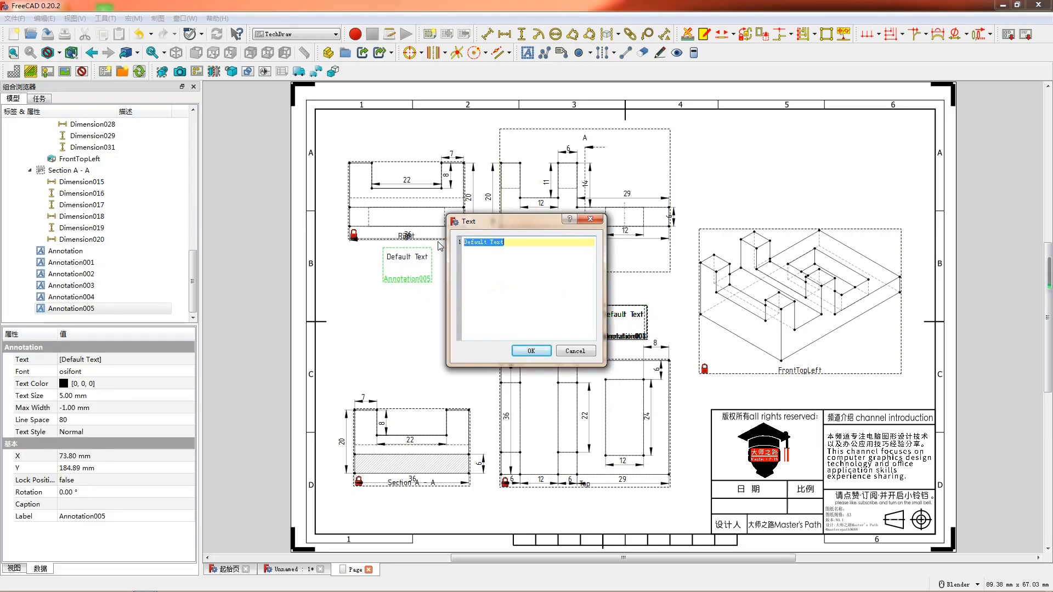
pyautogui.write('yy')
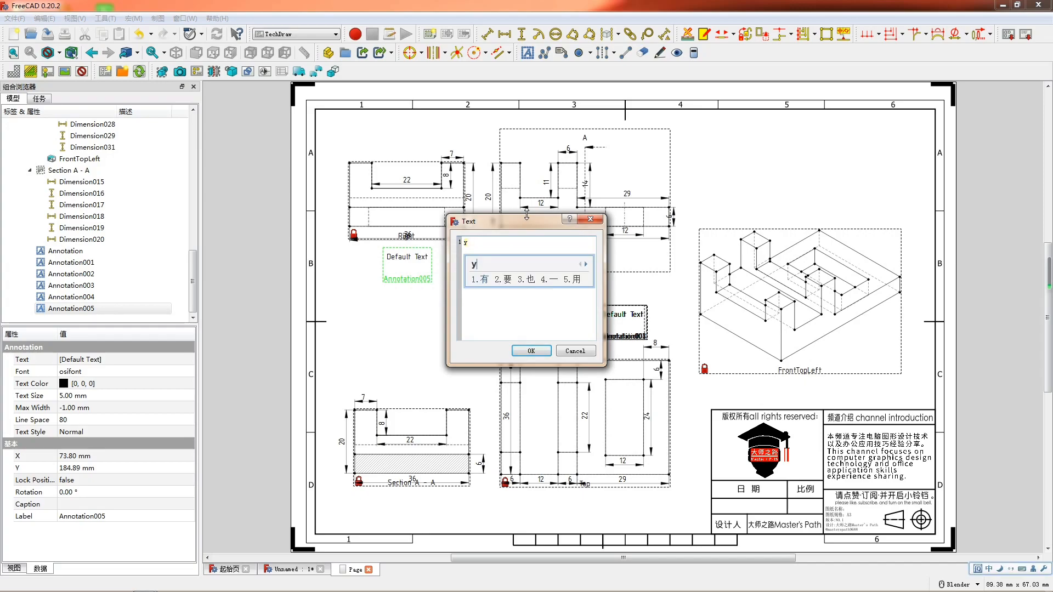
pyautogui.write('ou')
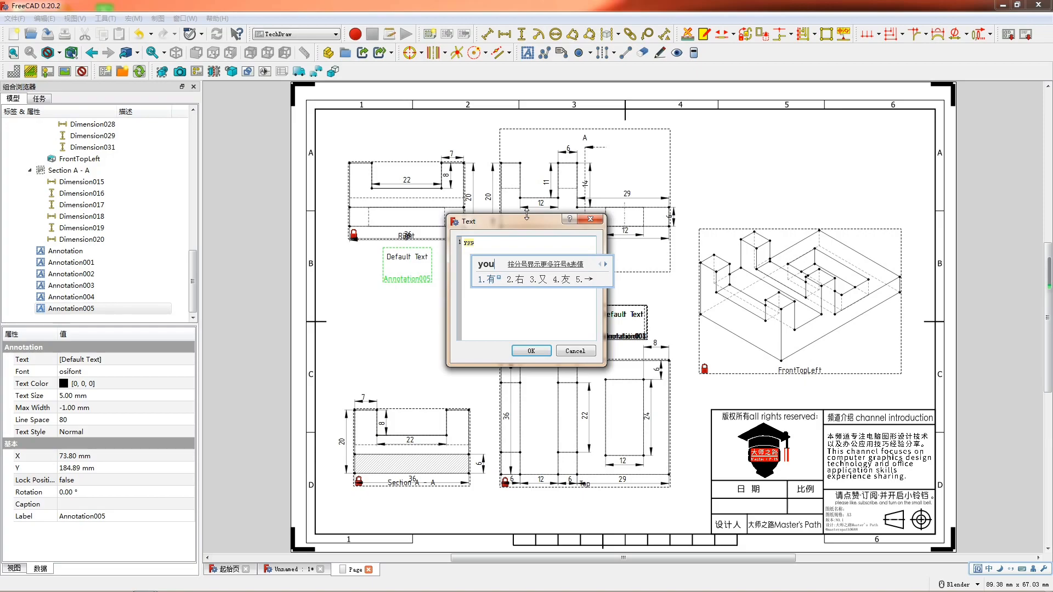
pyautogui.write('2shitu')
pyautogui.press('space')
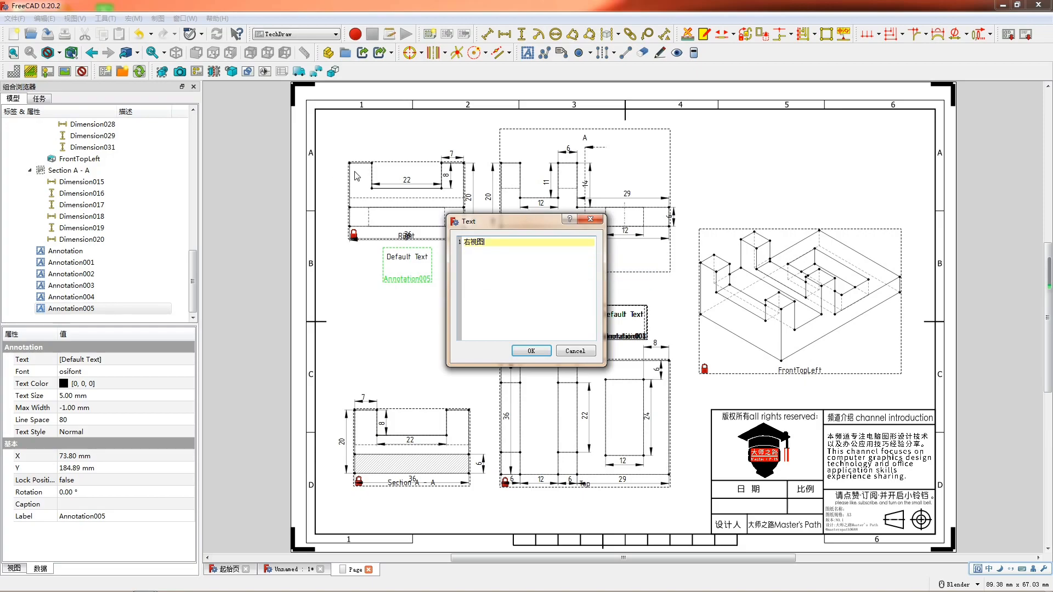
pyautogui.click(531, 352)
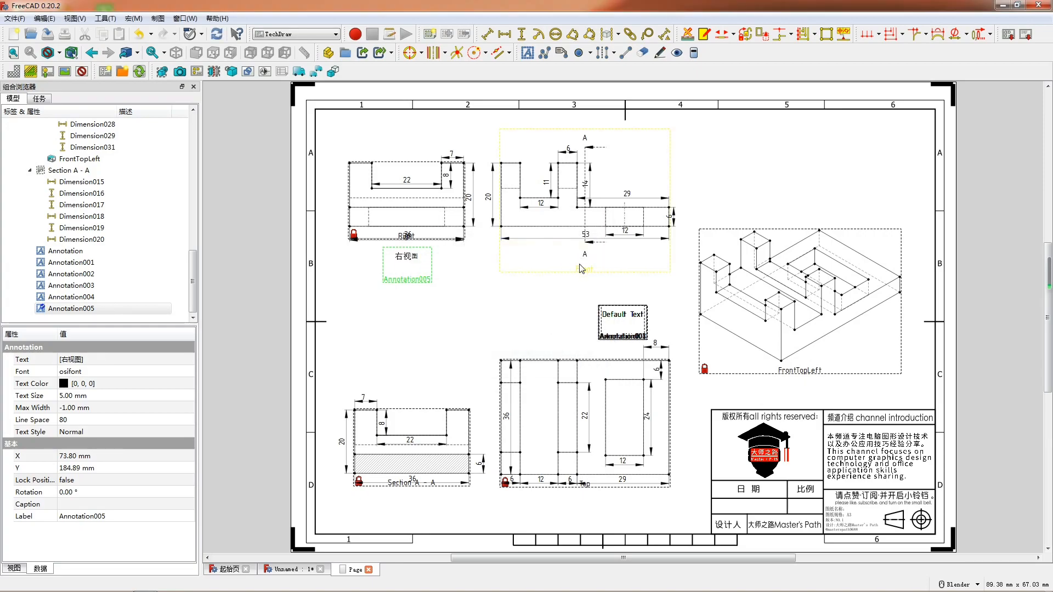
# - Move a default text annotation beneath the Section A-A view and set its text to 剖面图A-A
pyautogui.moveTo(623, 317)
pyautogui.mouseDown()
pyautogui.moveTo(424, 500)
pyautogui.moveTo(413, 497)
pyautogui.mouseUp()
pyautogui.doubleClick(412, 497)
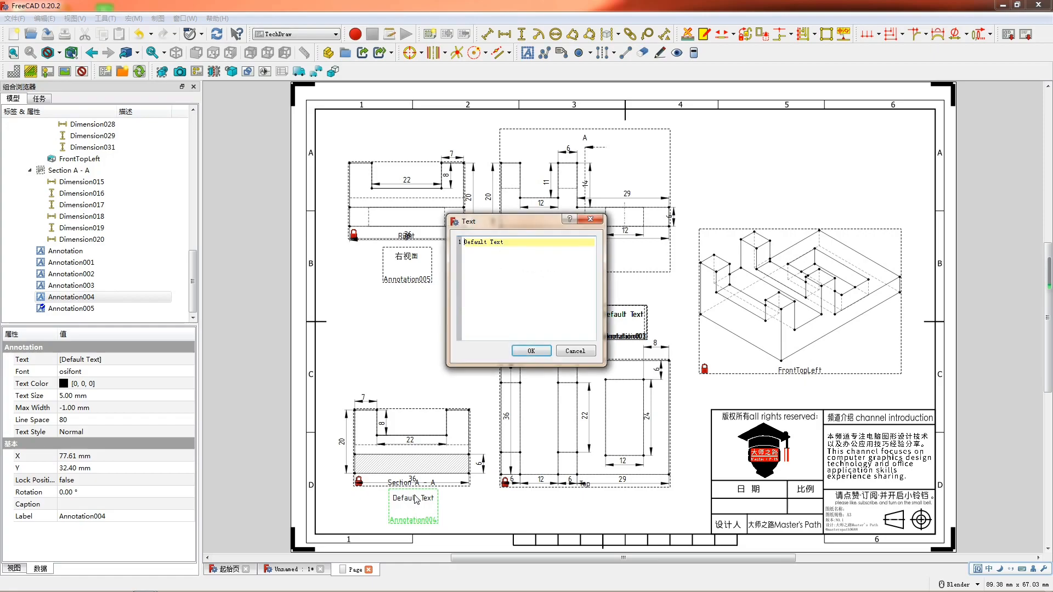
pyautogui.write('pmt')
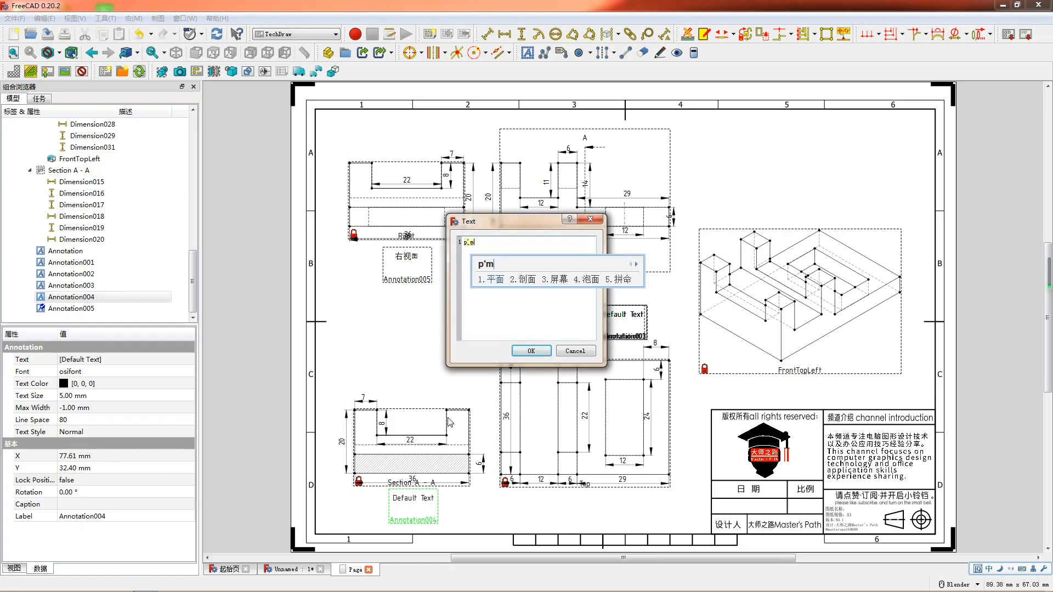
pyautogui.press('space')
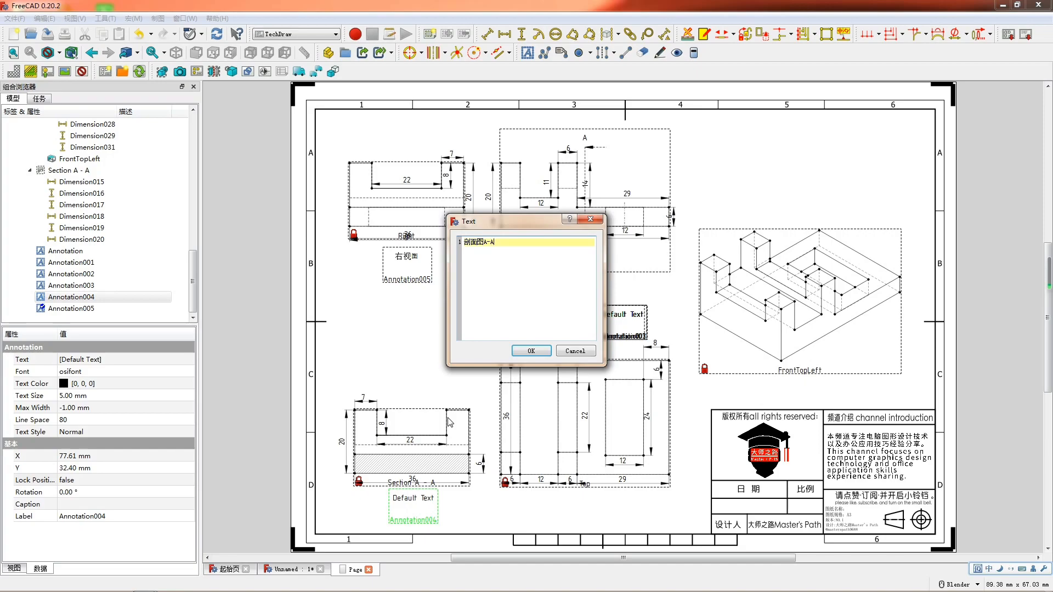
pyautogui.click(530, 352)
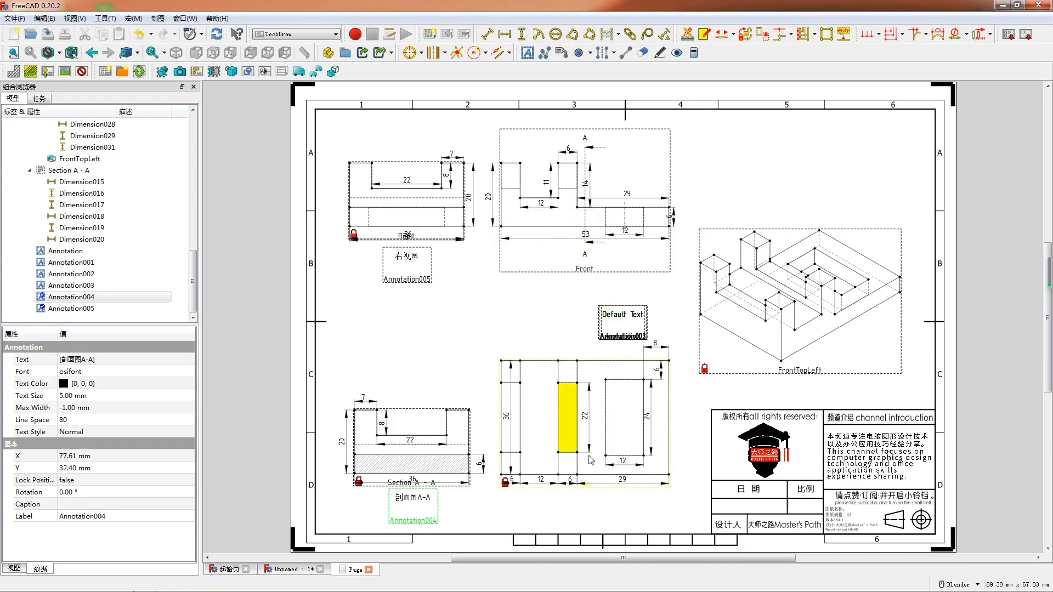
# - Move another default annotation beneath the Top view and set its text to 顶视图
pyautogui.moveTo(618, 316)
pyautogui.mouseDown()
pyautogui.moveTo(603, 493)
pyautogui.moveTo(578, 503)
pyautogui.mouseUp()
pyautogui.doubleClick(578, 503)
pyautogui.hotkey('ctrl', 'a')
pyautogui.write('dst')
pyautogui.press('space')
pyautogui.click(544, 351)
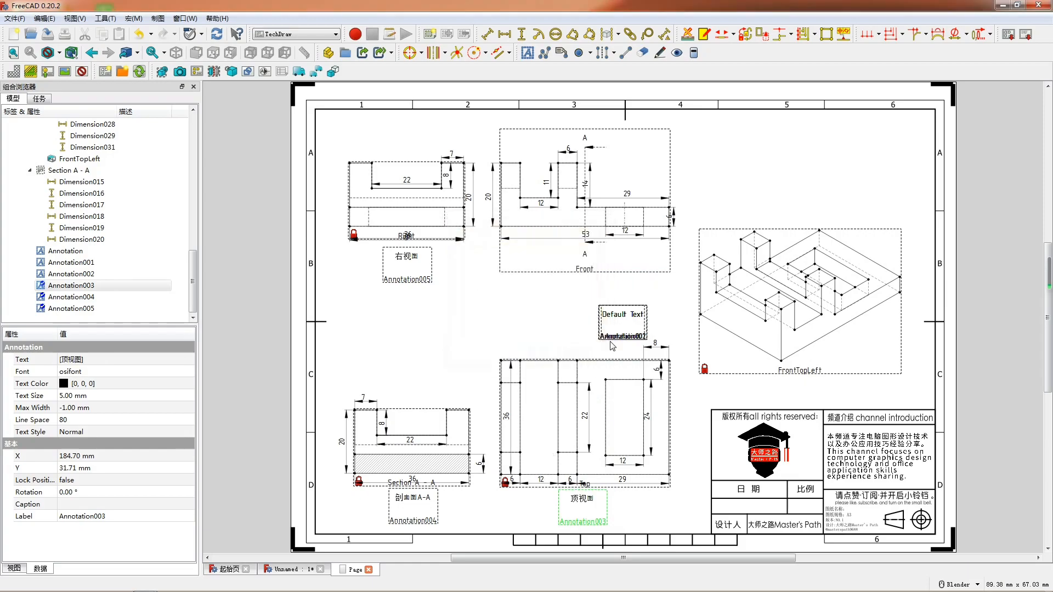
# - Place a default annotation beneath the FrontTopLeft isometric view and set its text to 轴测图
pyautogui.moveTo(635, 322); pyautogui.dragTo(761, 361)
pyautogui.moveTo(802, 374); pyautogui.dragTo(807, 378)
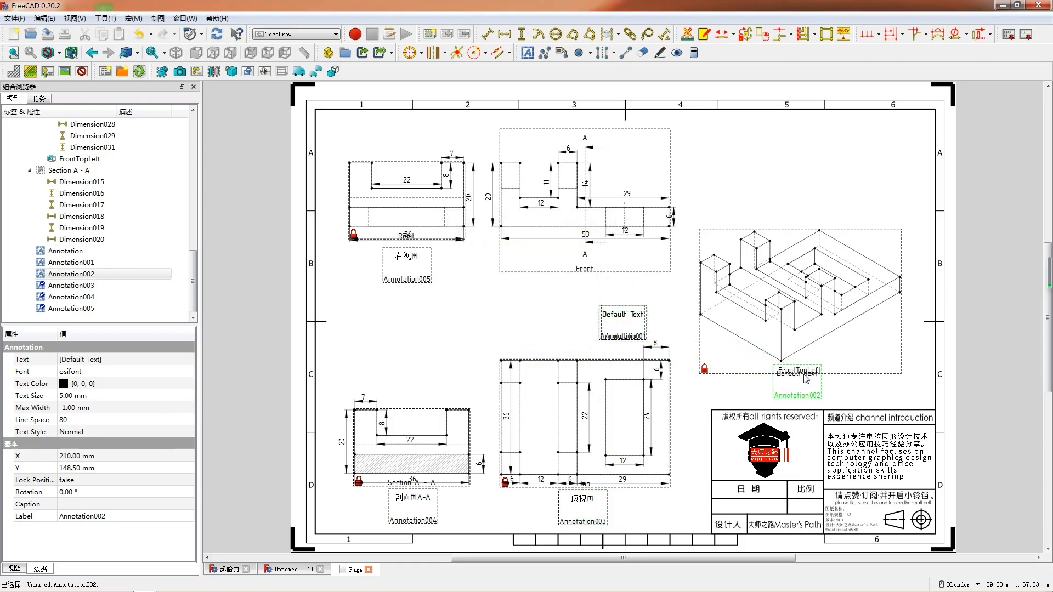
pyautogui.doubleClick(807, 378)
pyautogui.hotkey('ctrl', 'a')
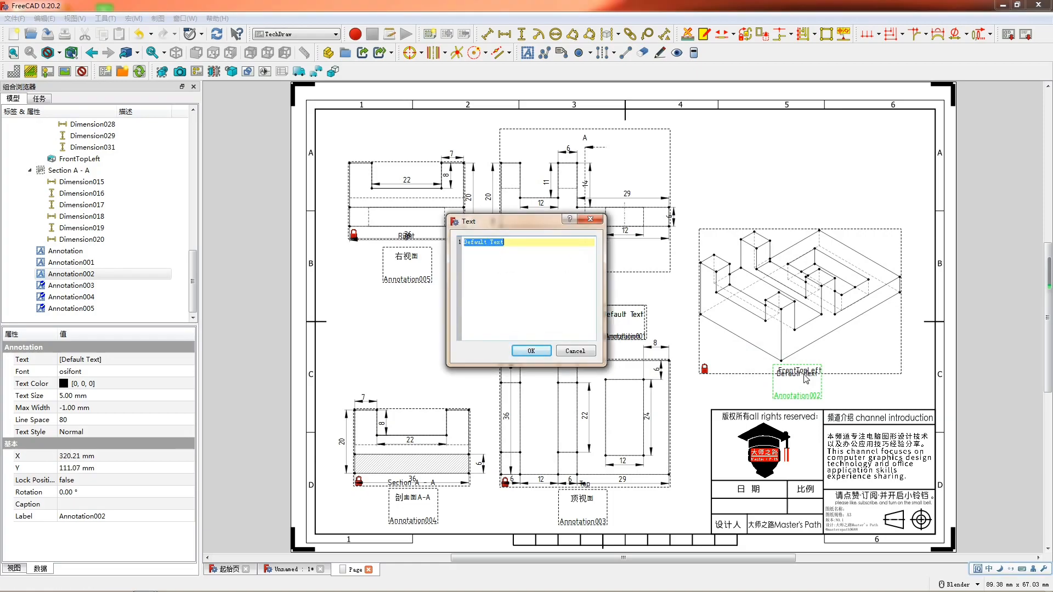
pyautogui.write('轴测图')
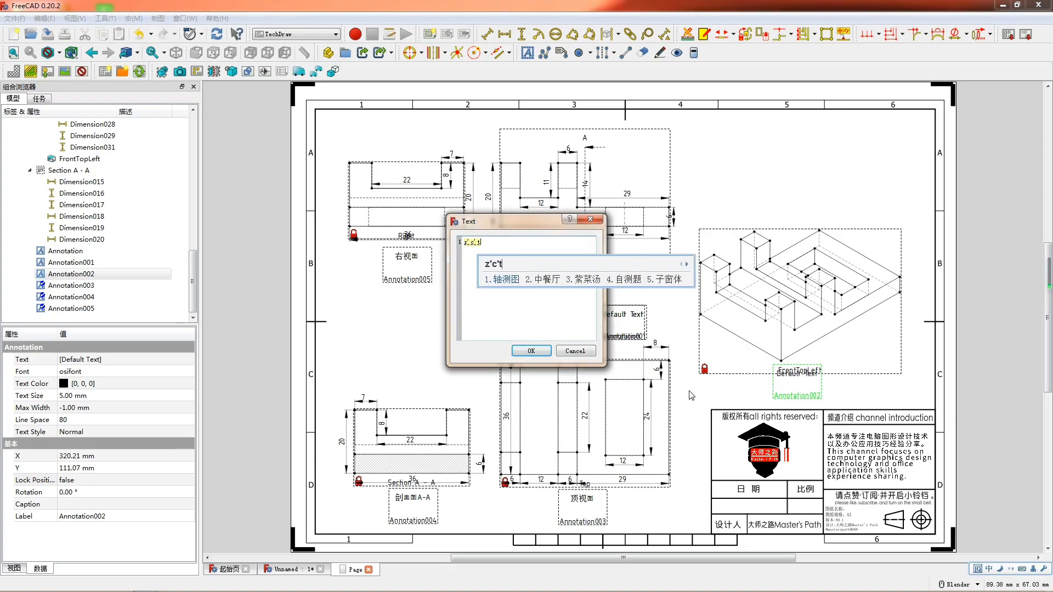
pyautogui.click(531, 351)
# - Move a default annotation into the title block's date cell and set its text to 2023.03.17
pyautogui.moveTo(635, 322)
pyautogui.mouseDown()
pyautogui.moveTo(605, 402)
pyautogui.moveTo(605, 516)
pyautogui.moveTo(762, 512)
pyautogui.mouseUp()
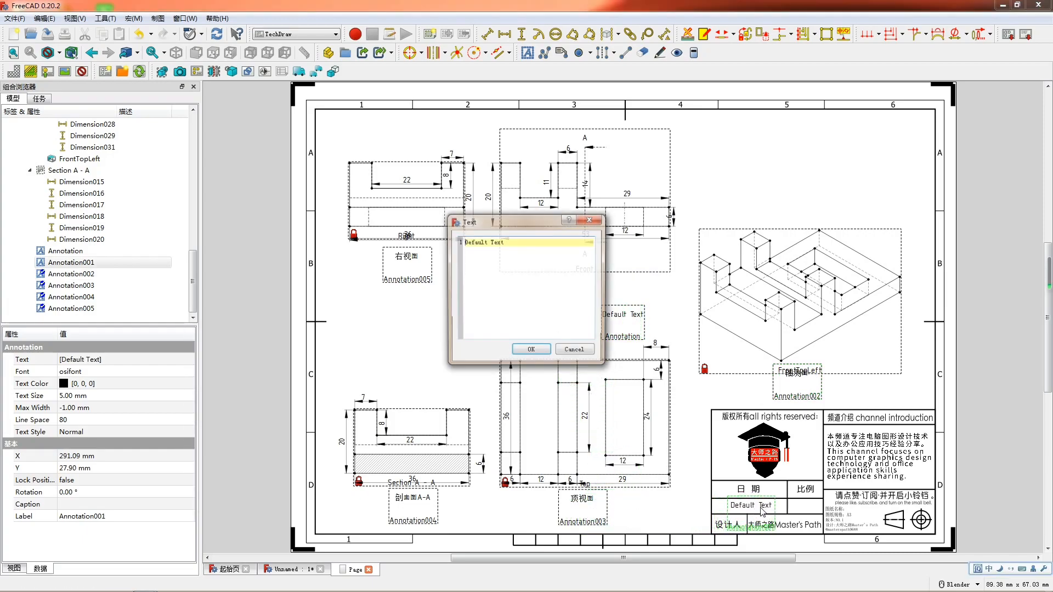
pyautogui.doubleClick(762, 511)
pyautogui.write('2023.03.17')
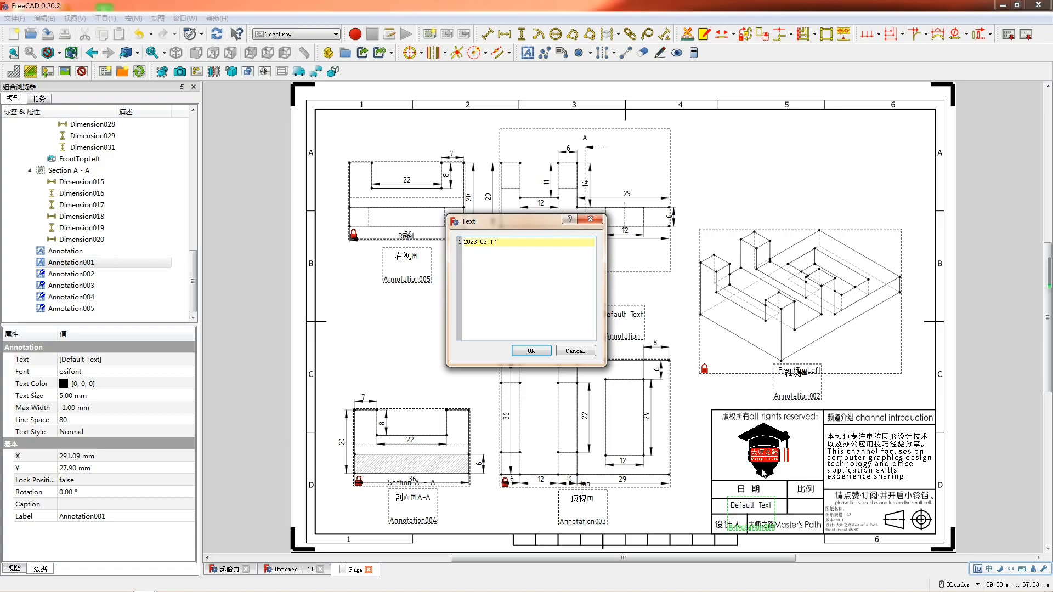
pyautogui.click(531, 351)
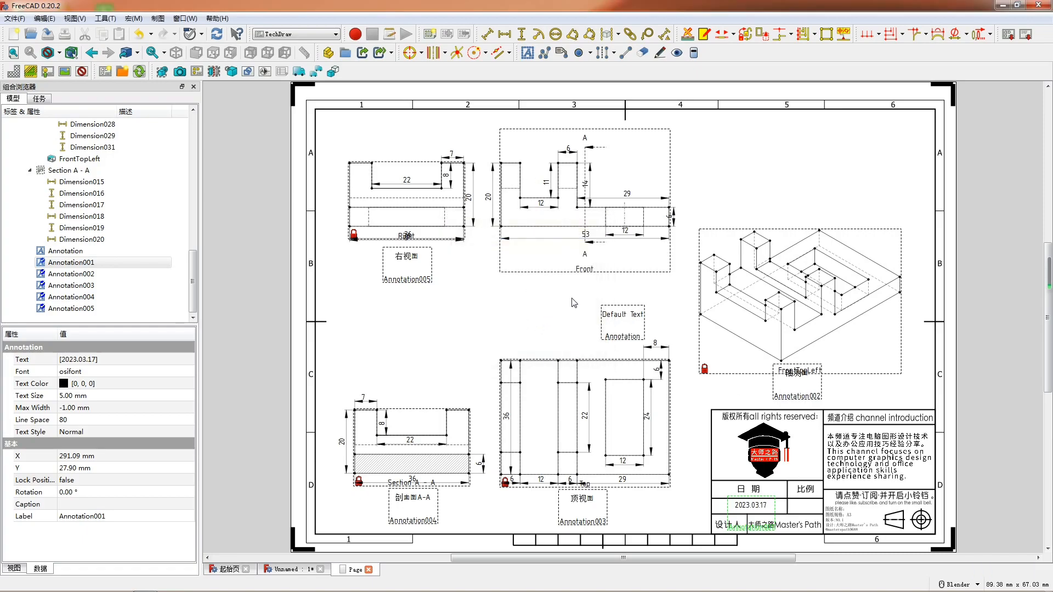
# - Set the last default annotation's text to 前视图 and position it over the Front view's name label
pyautogui.moveTo(637, 329); pyautogui.dragTo(584, 282)
pyautogui.doubleClick(584, 282)
pyautogui.hotkey('ctrl', 'a')
pyautogui.write('前视图')
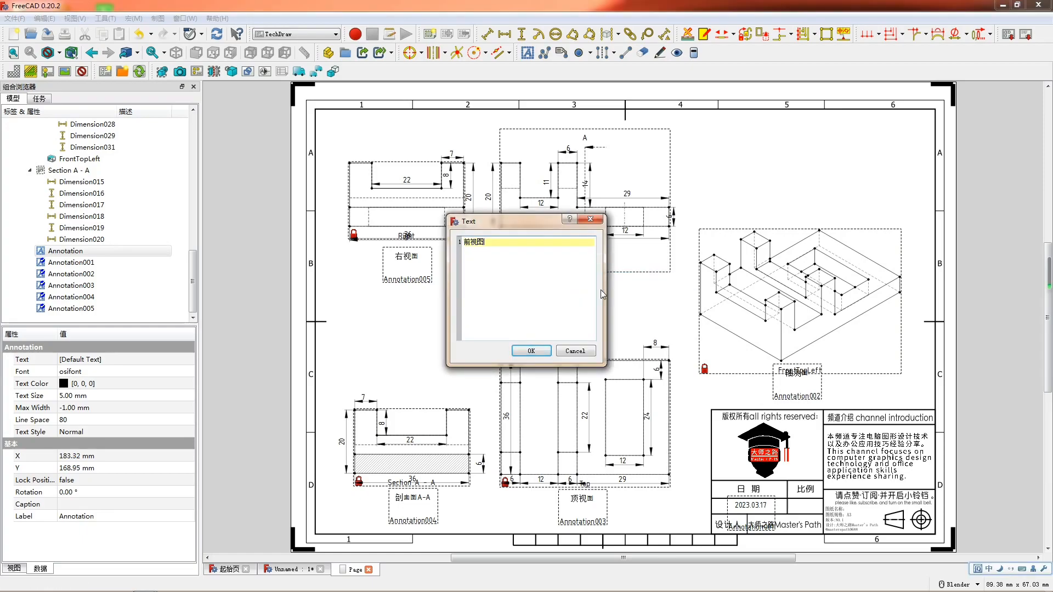
pyautogui.click(541, 351)
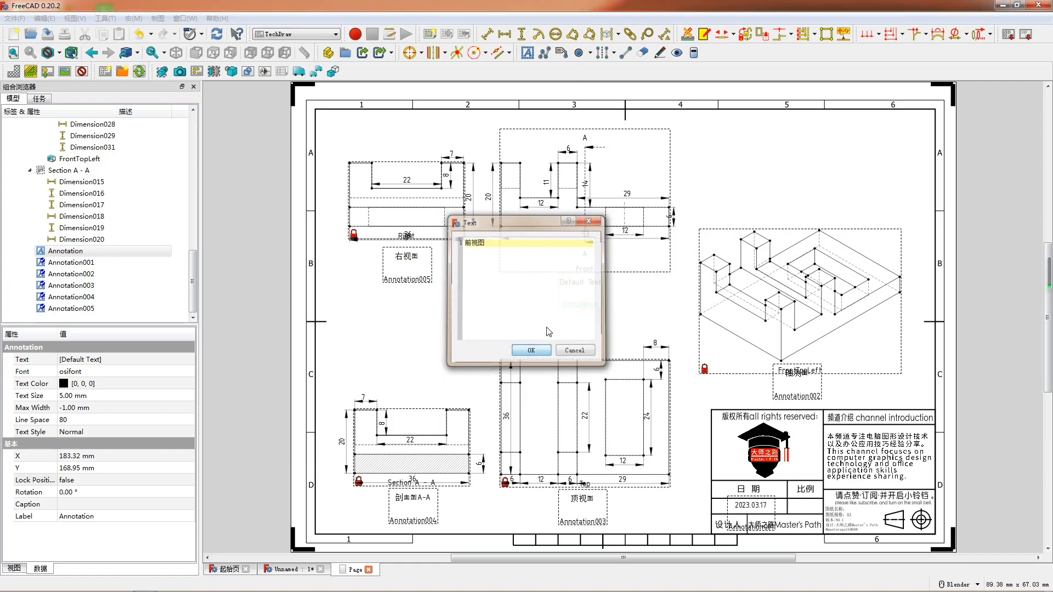
pyautogui.moveTo(586, 288); pyautogui.dragTo(591, 275)
# - Insert two more text annotations, set one to 2：1 and place it in the title block's scale cell
pyautogui.click(526, 54)
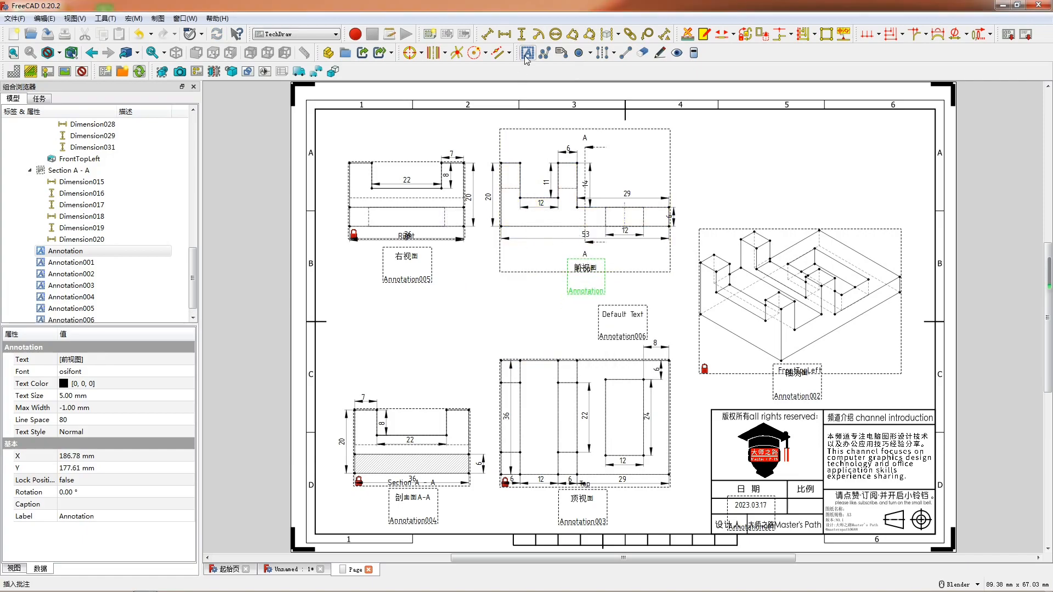
pyautogui.click(526, 54)
pyautogui.doubleClick(619, 318)
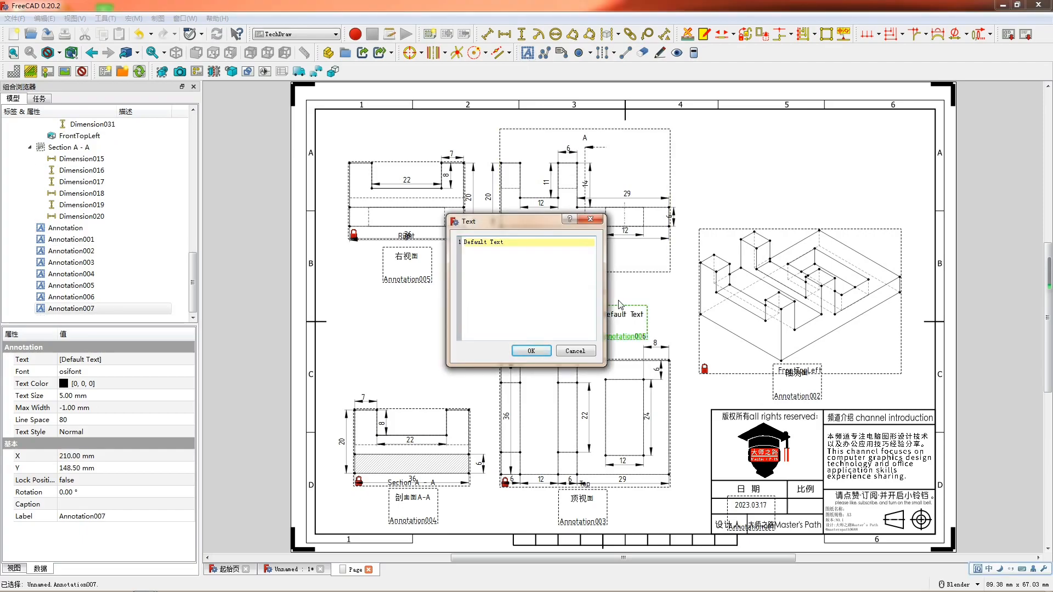
pyautogui.hotkey('ctrl', 'a')
pyautogui.write('2')
pyautogui.click(532, 351)
pyautogui.moveTo(627, 330)
pyautogui.mouseDown()
pyautogui.moveTo(685, 369)
pyautogui.moveTo(759, 477)
pyautogui.moveTo(805, 515)
pyautogui.mouseUp()
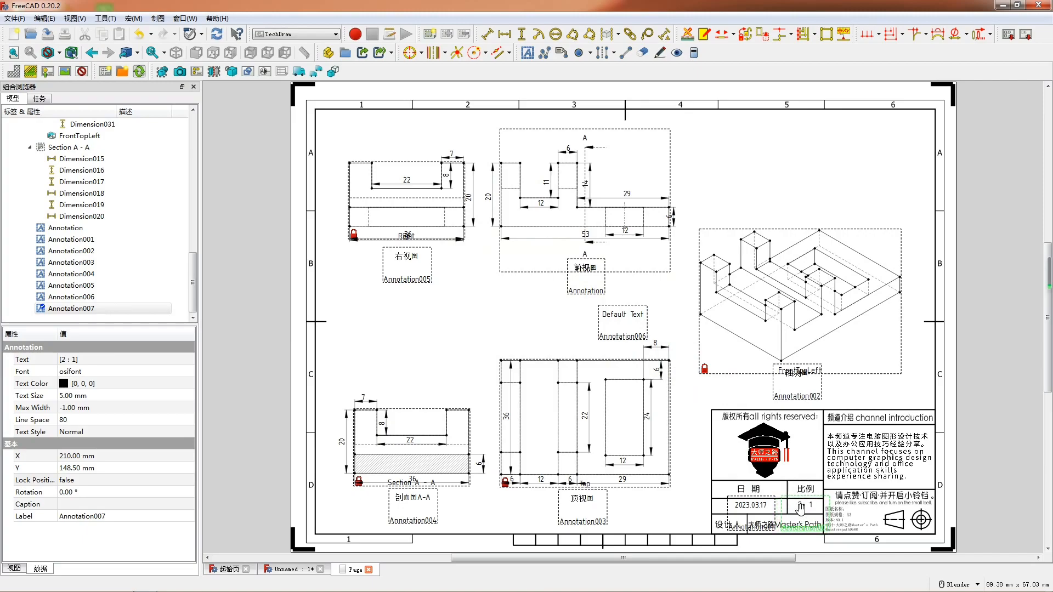
# - Set the remaining default annotation's text to 机械零件产品035
pyautogui.doubleClick(618, 312)
pyautogui.hotkey('ctrl', 'a')
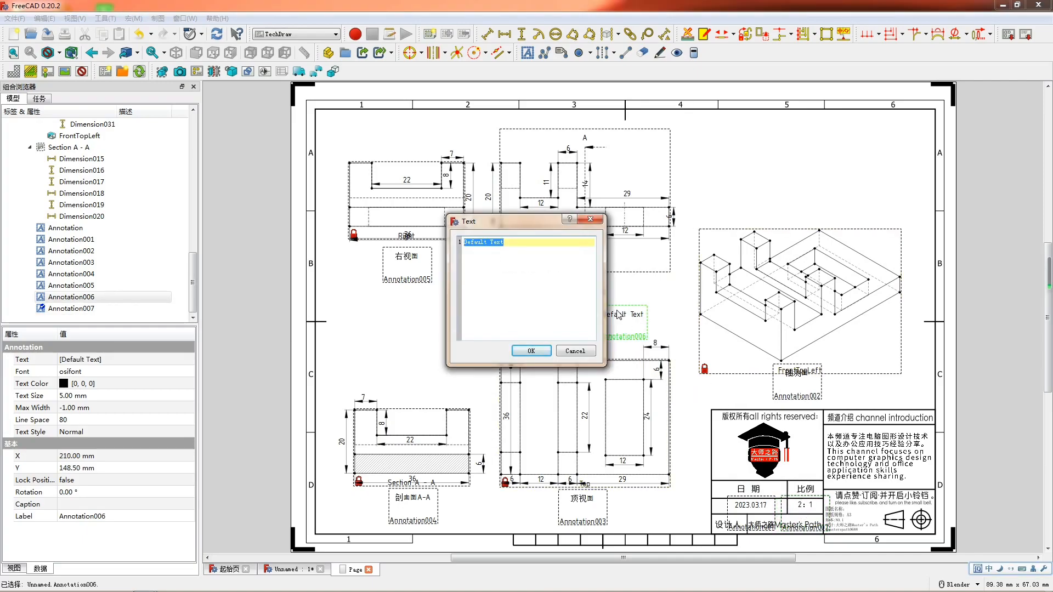
pyautogui.write('jx')
pyautogui.press('space')
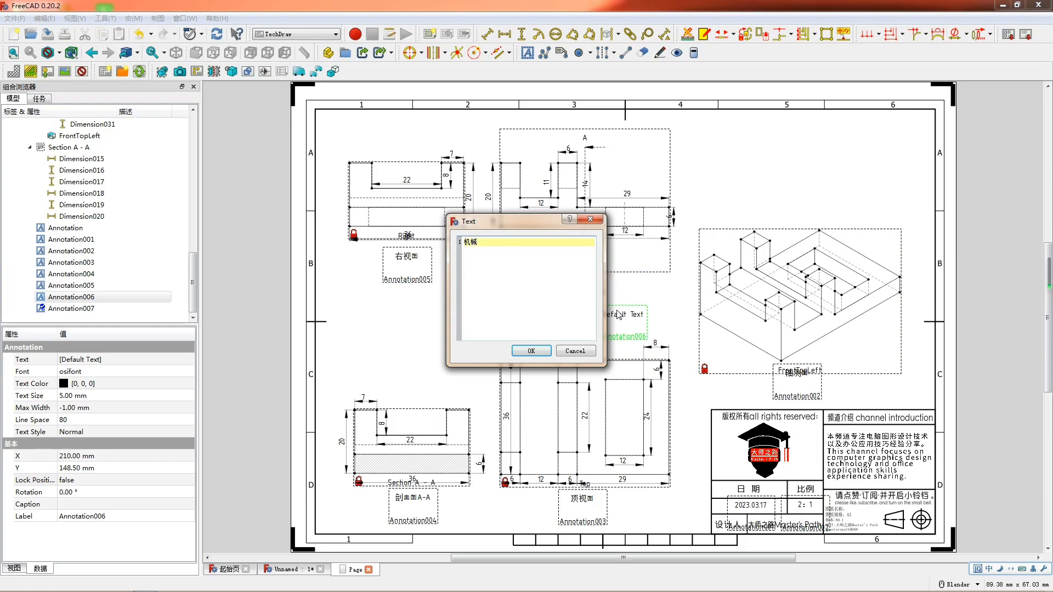
pyautogui.write('lj')
pyautogui.press('space')
pyautogui.write('cp')
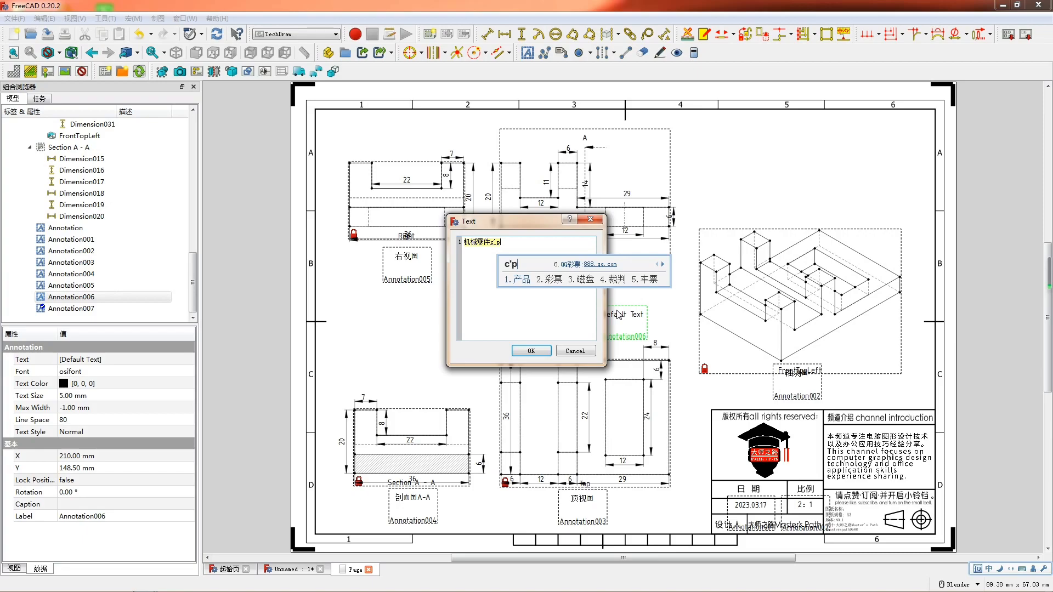
pyautogui.press('space')
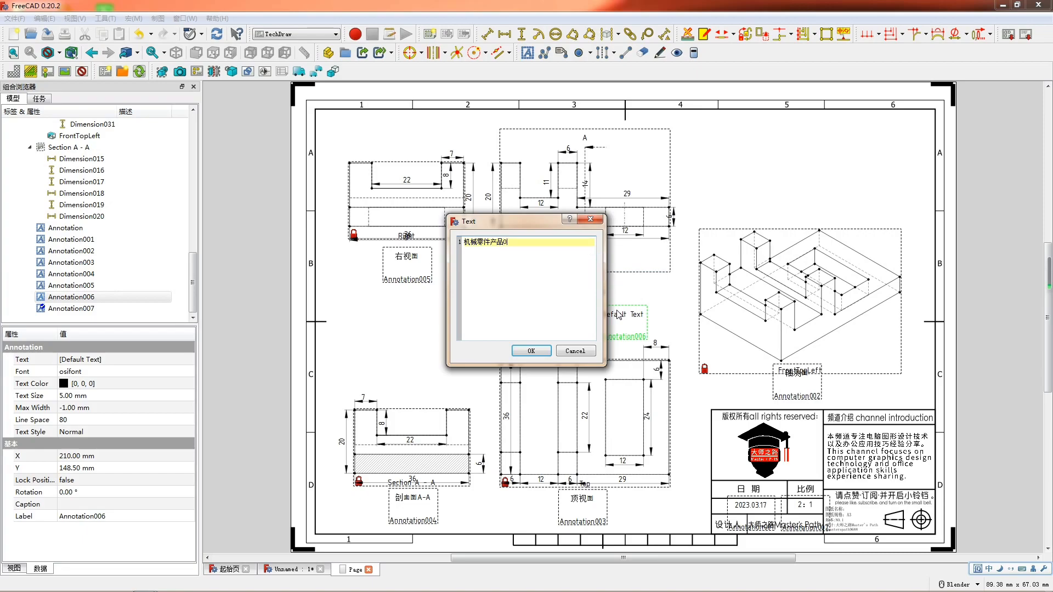
pyautogui.click(531, 351)
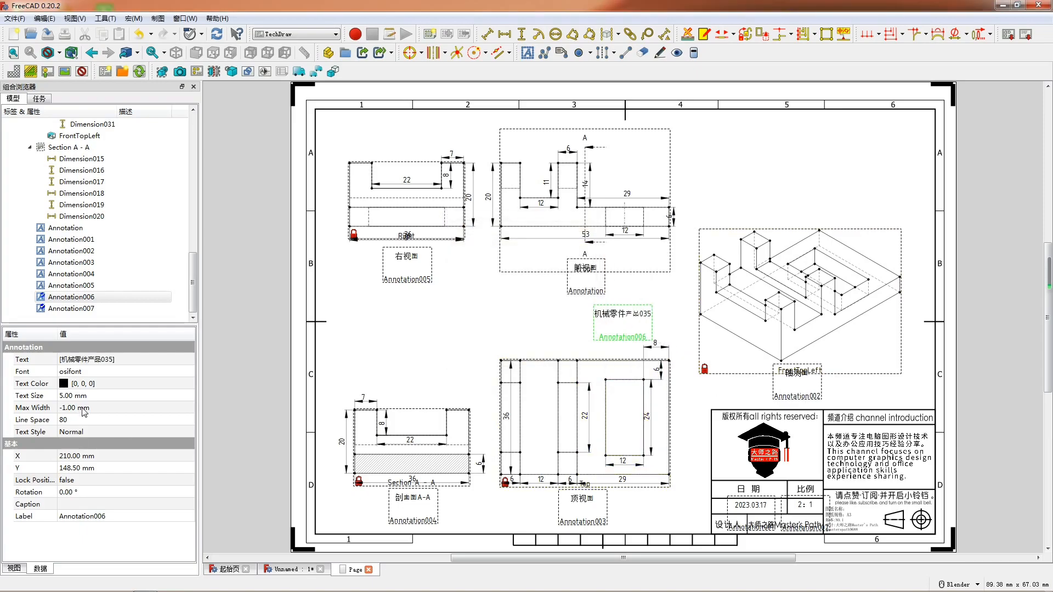
# - Set the 机械零件产品035 annotation's text size to 3 mm and move it to the title block's drawing name line
pyautogui.click(145, 394)
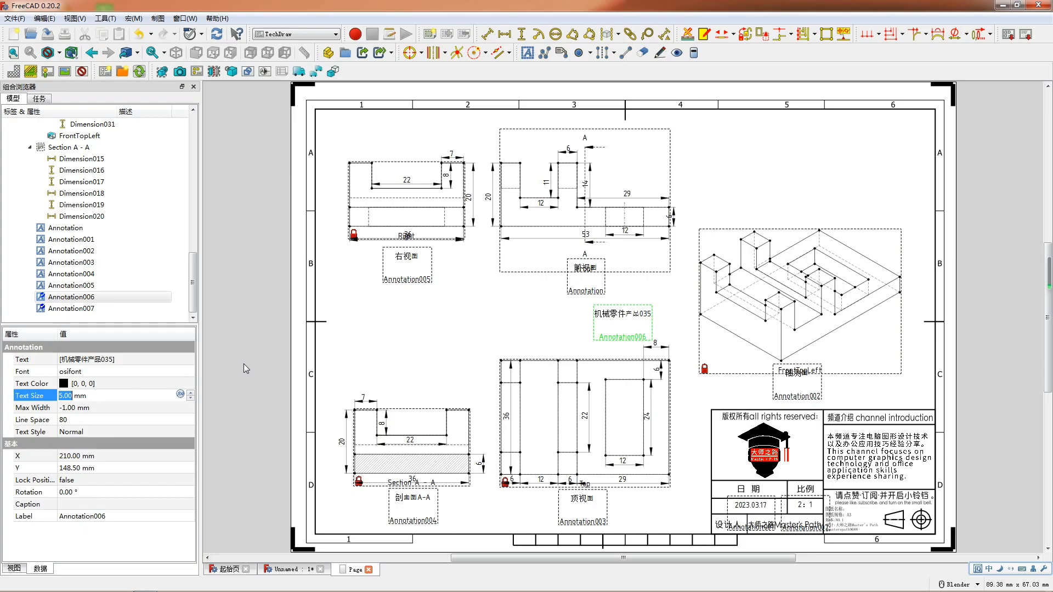
pyautogui.write('3')
pyautogui.press('Return')
pyautogui.moveTo(726, 369)
pyautogui.mouseDown()
pyautogui.moveTo(864, 518)
pyautogui.moveTo(877, 515)
pyautogui.mouseUp()
# - Turn off the view frames on the drawing page and close the combo view
pyautogui.rightClick(640, 283)
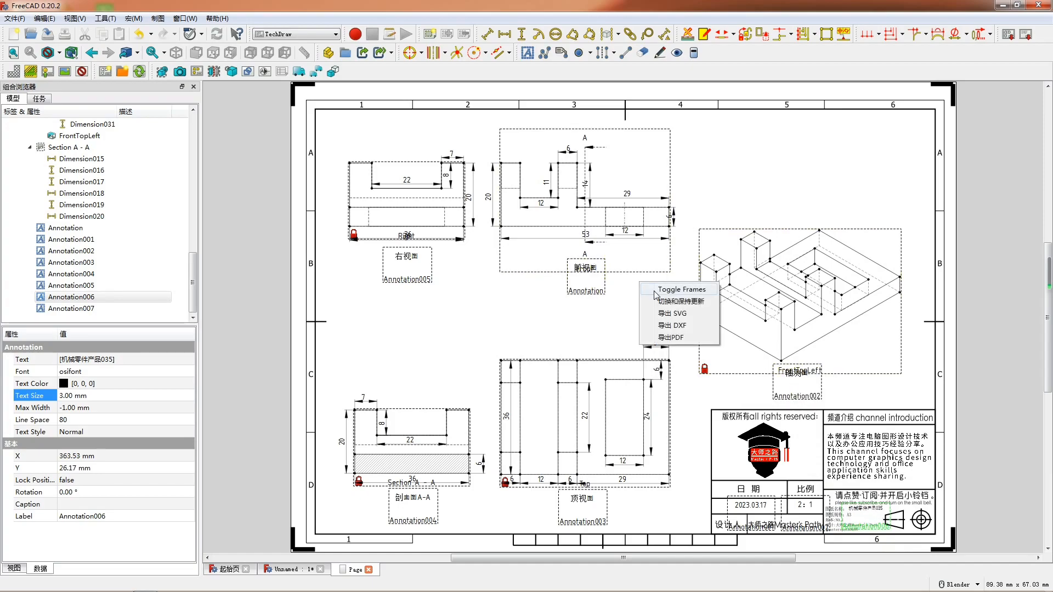
pyautogui.click(657, 289)
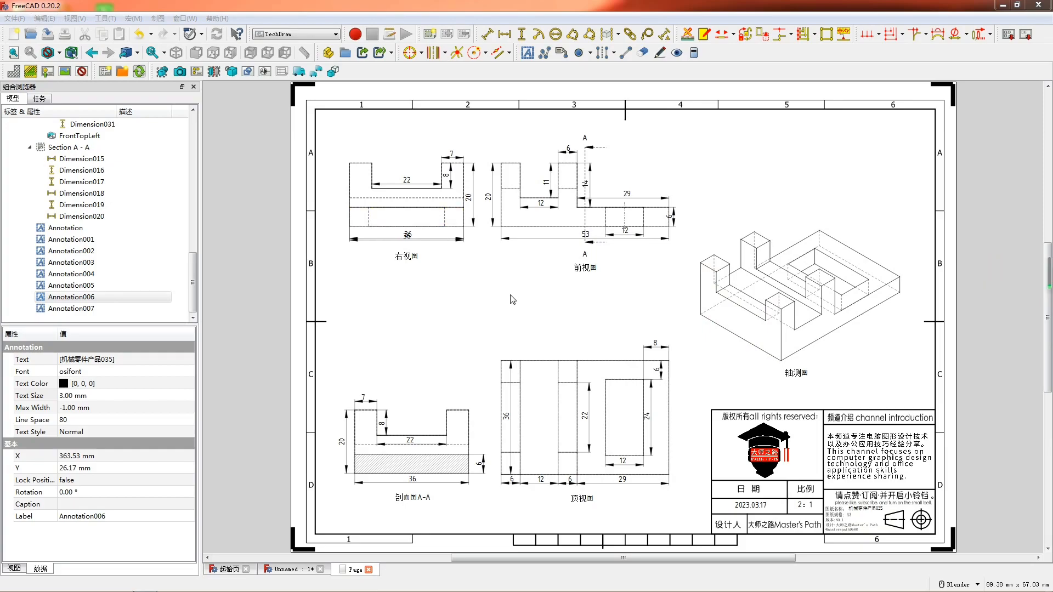
pyautogui.click(193, 87)
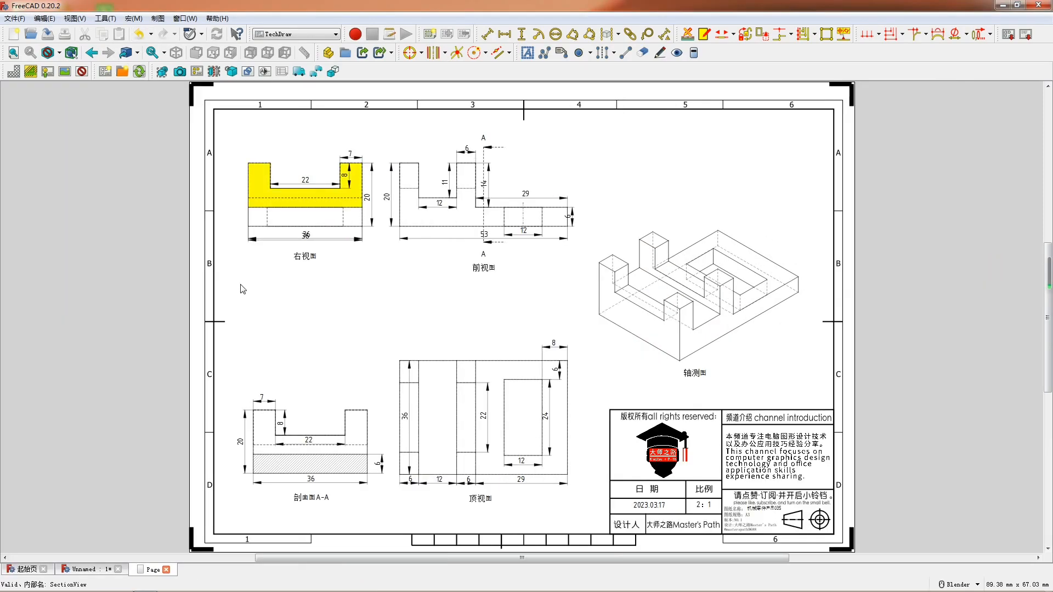
# - Inspect the part's 3D model by orbiting it and return to the finished drawing page
pyautogui.click(112, 573)
pyautogui.moveTo(535, 394); pyautogui.dragTo(540, 472, button='middle')
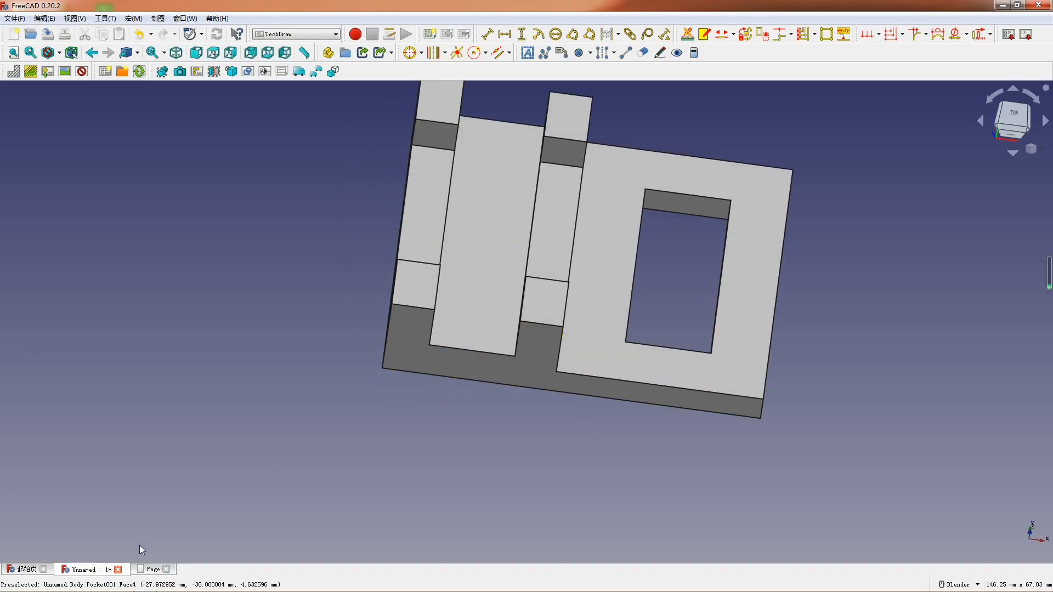
pyautogui.click(156, 570)
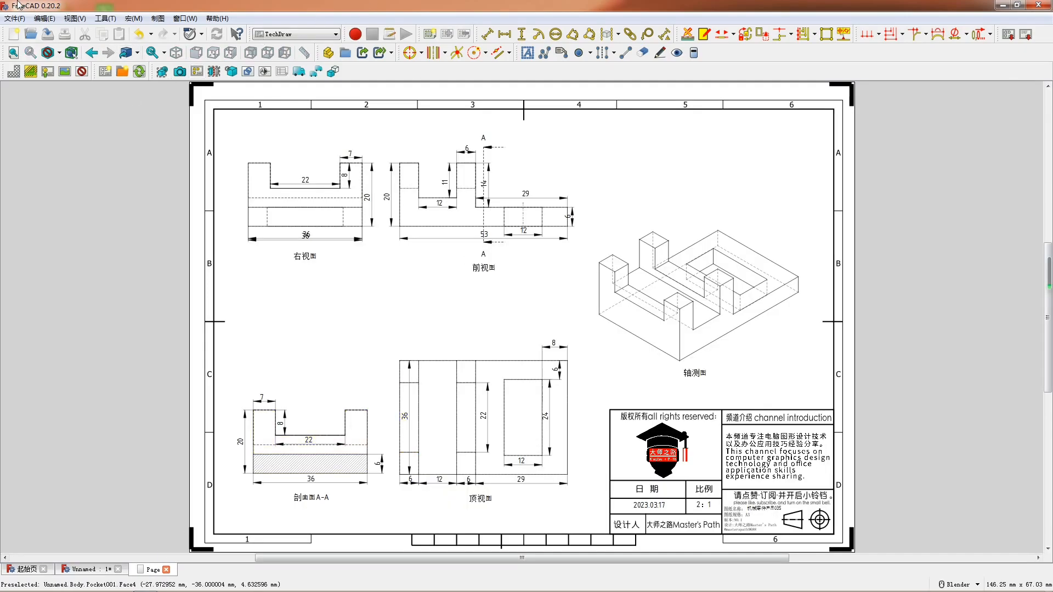
pyautogui.click(15, 18)
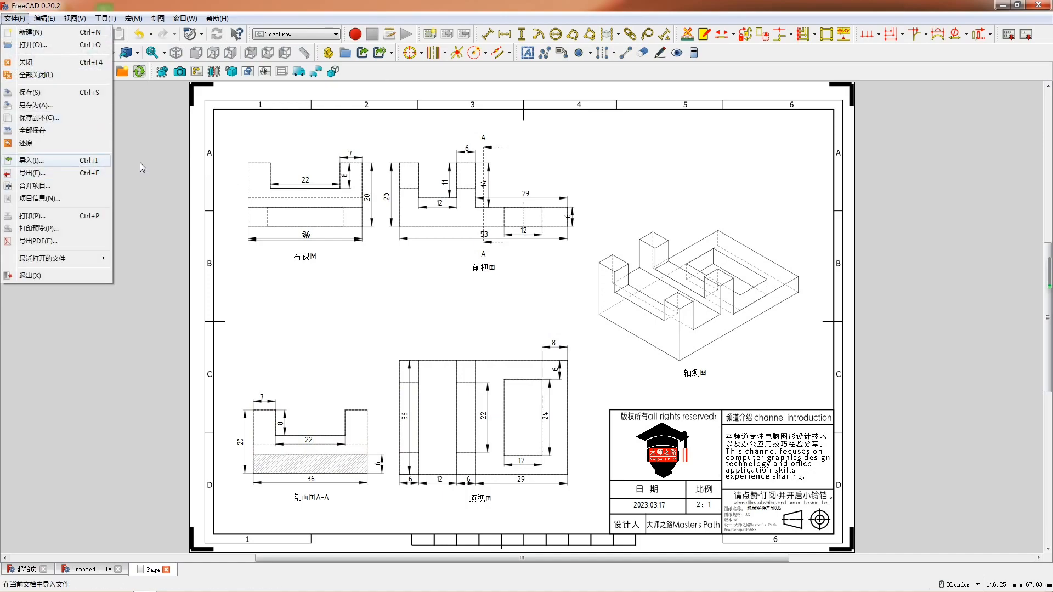
pyautogui.click(587, 245)
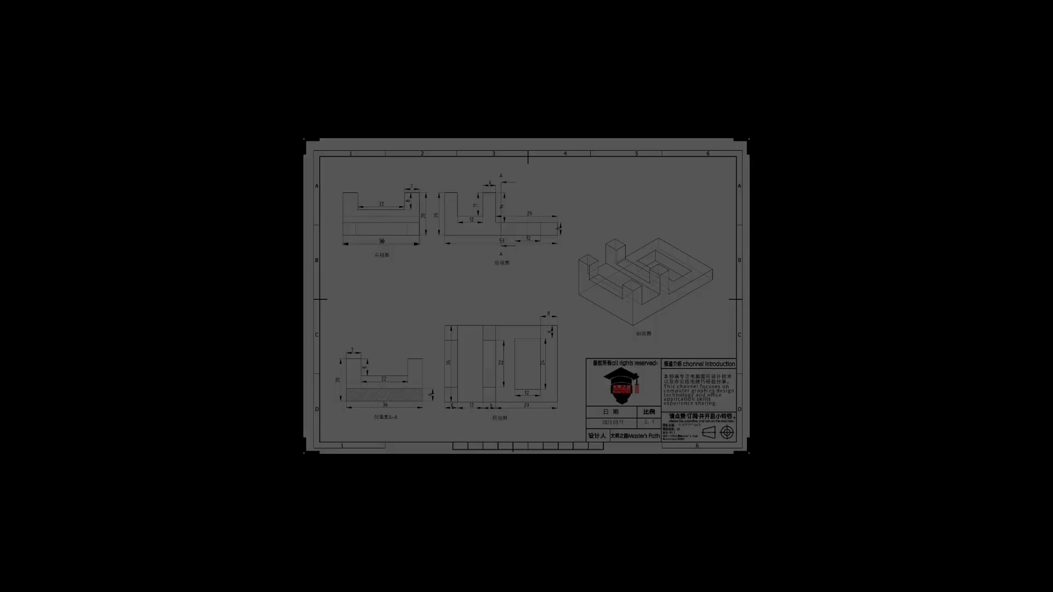